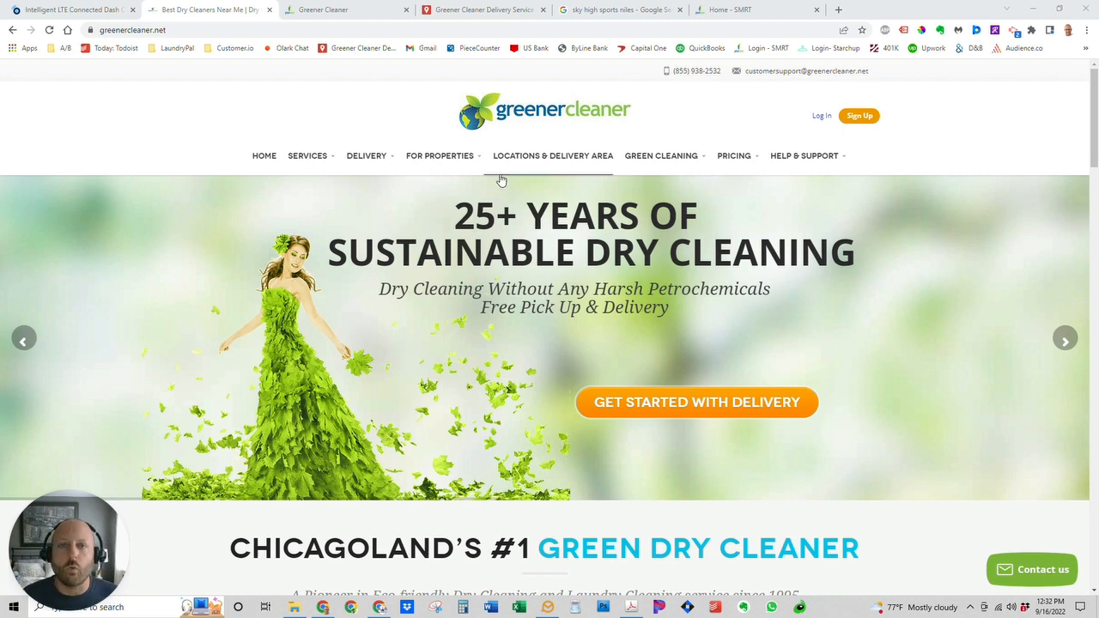
# Bring up the Create Your Account form and select the smrtapp.com domain in its address.
pyautogui.moveTo(508, 188)
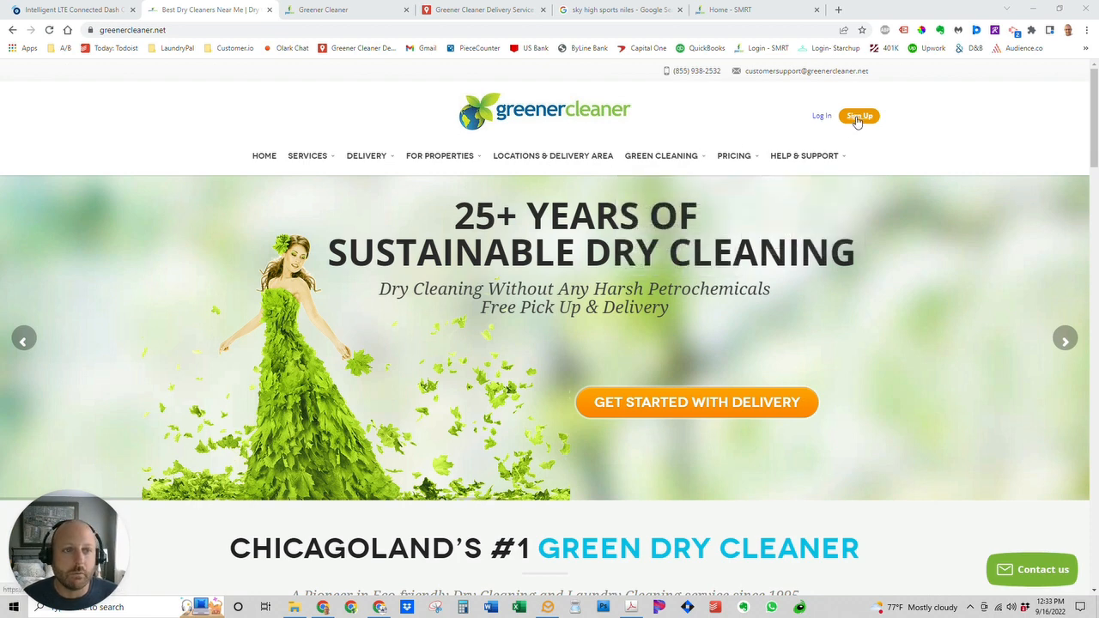
pyautogui.click(328, 15)
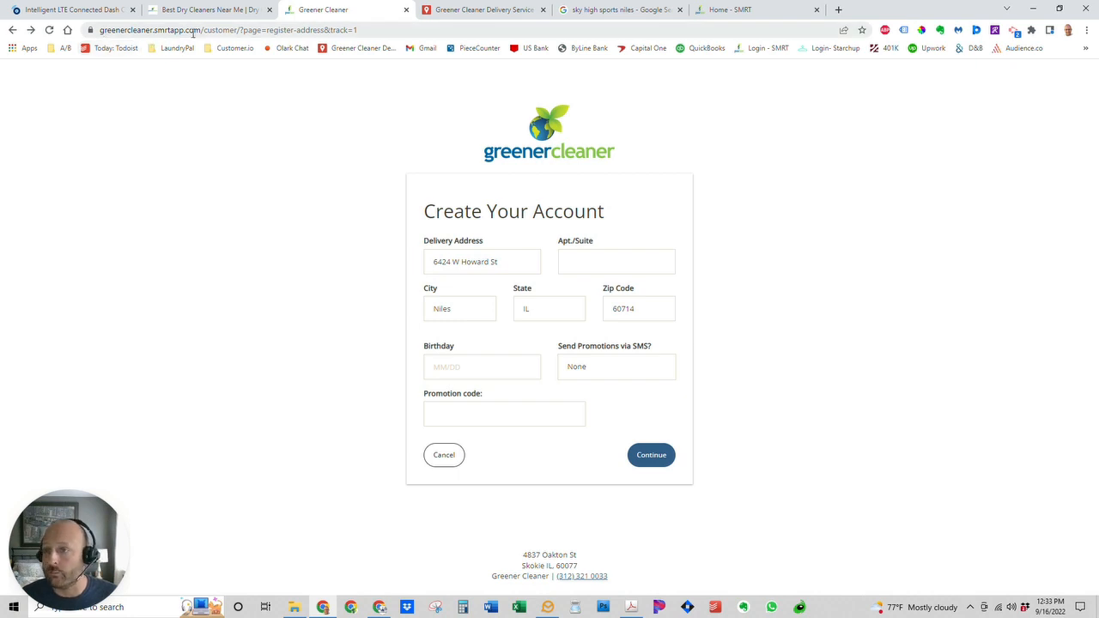
pyautogui.moveTo(199, 30); pyautogui.dragTo(152, 30)
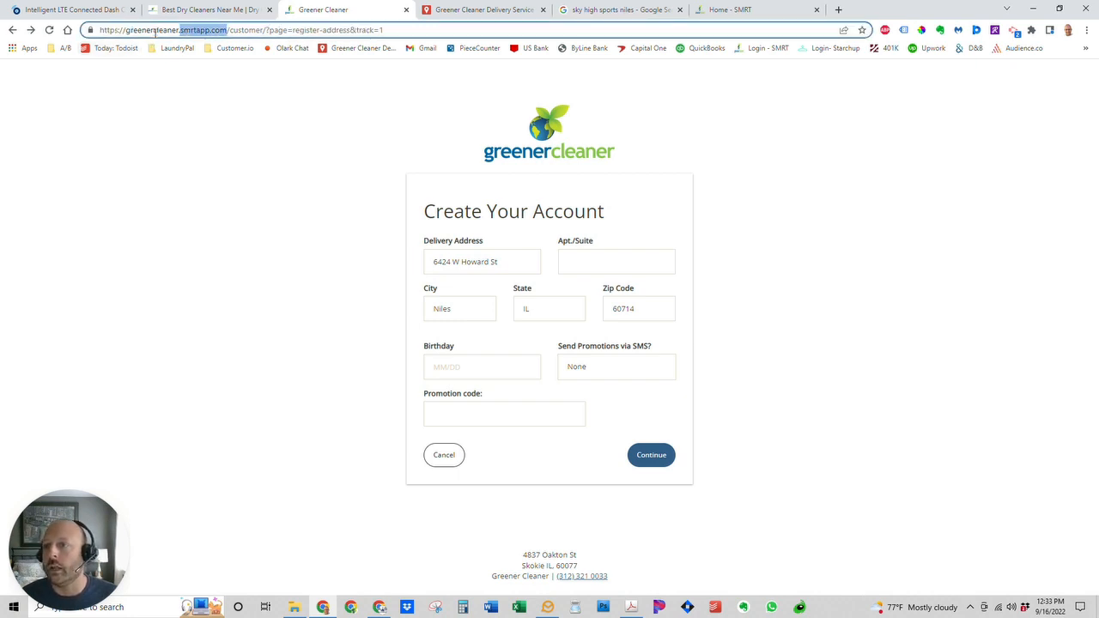
pyautogui.click(423, 31)
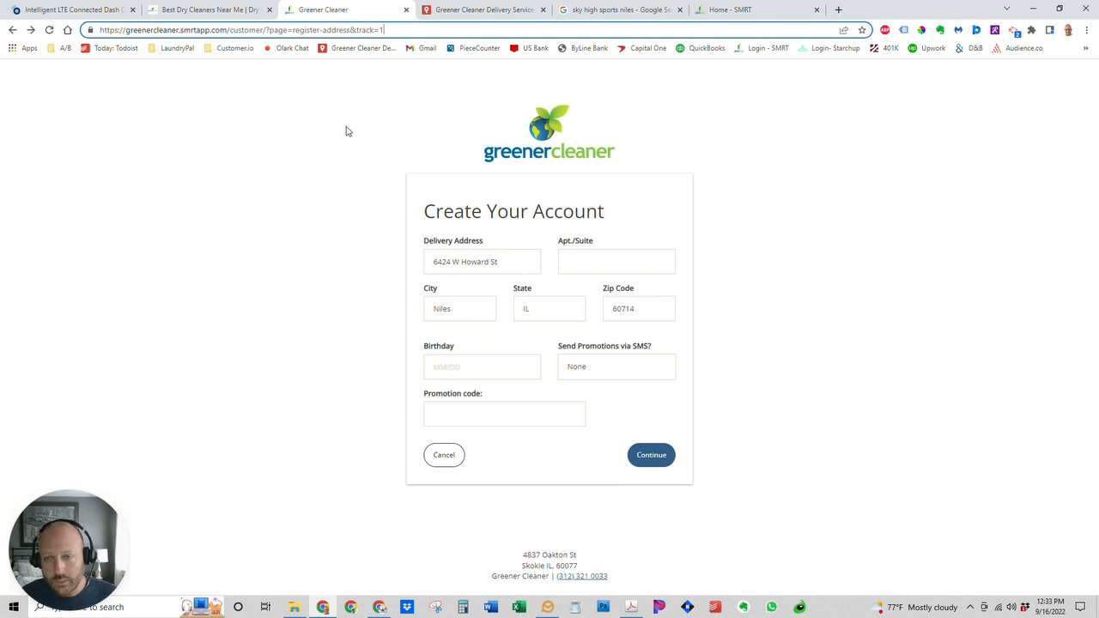
pyautogui.click(225, 11)
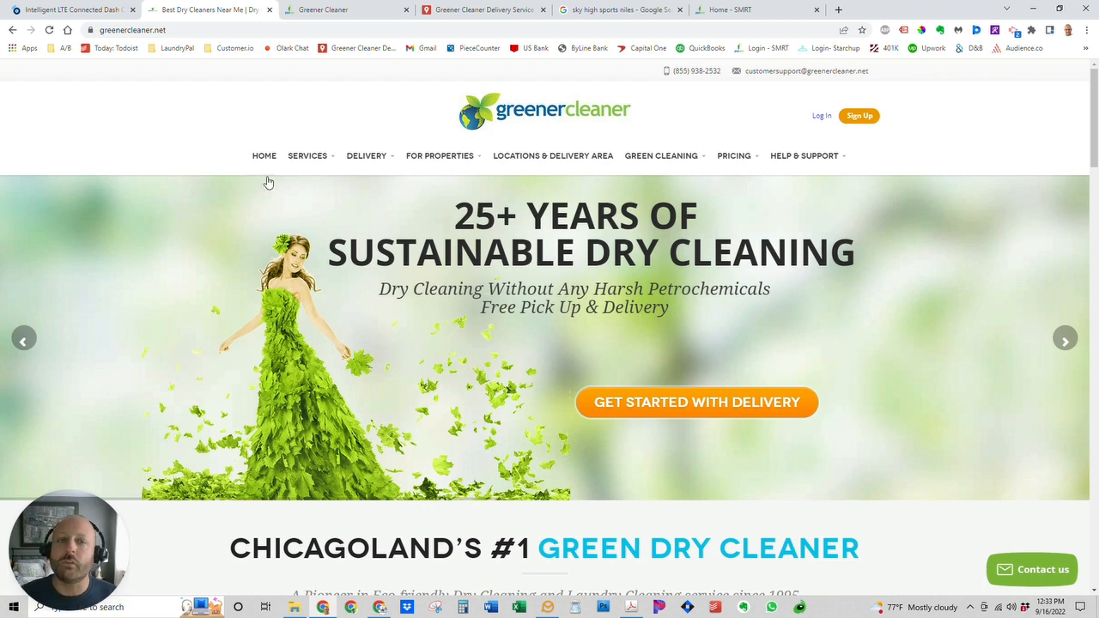
pyautogui.click(335, 13)
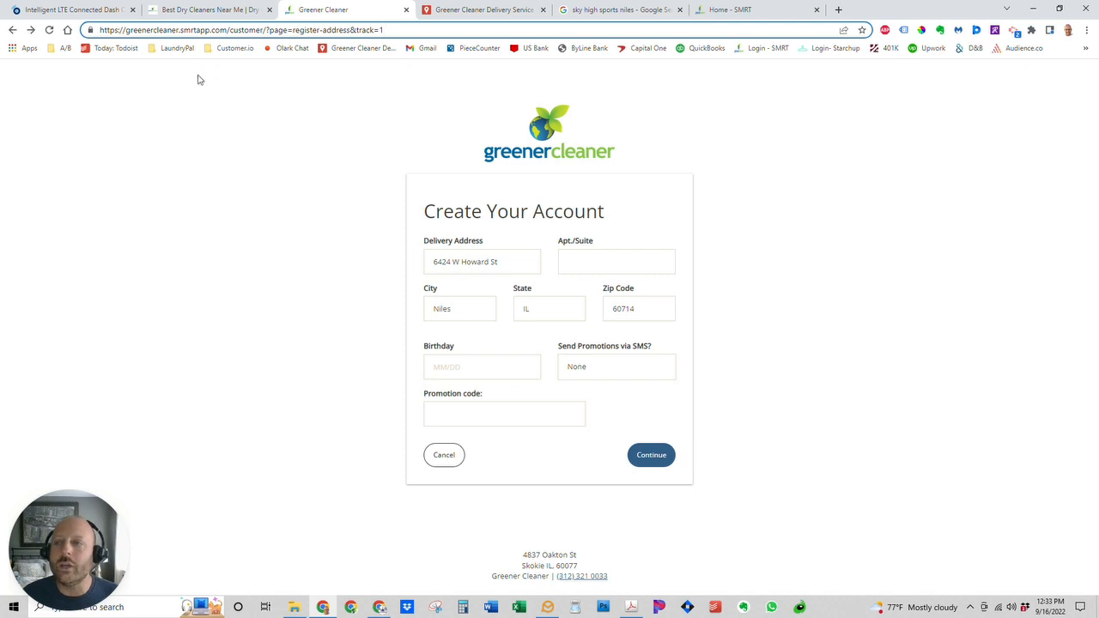
pyautogui.moveTo(182, 30); pyautogui.dragTo(226, 30)
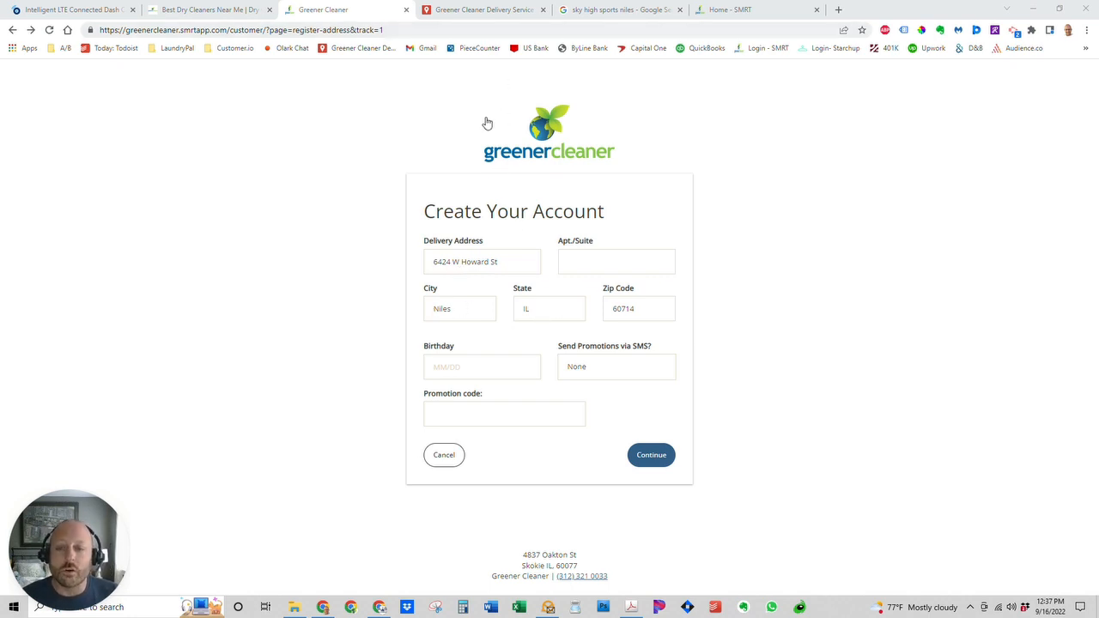
# Search the delivery-zones map for the customer's street address and pick the Niles result.
pyautogui.click(470, 11)
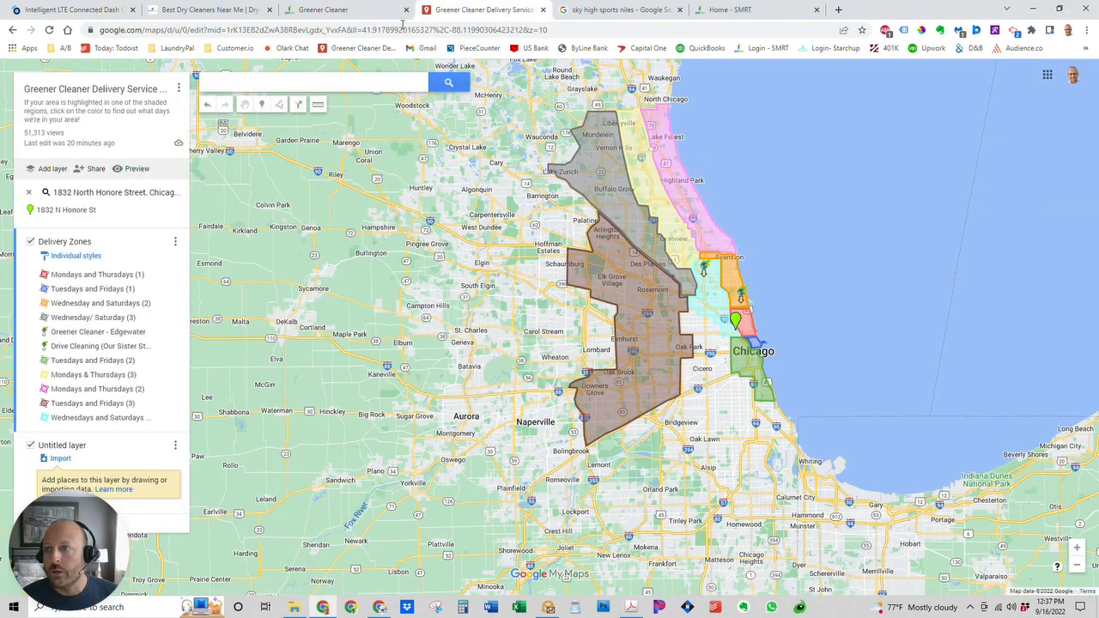
pyautogui.click(308, 11)
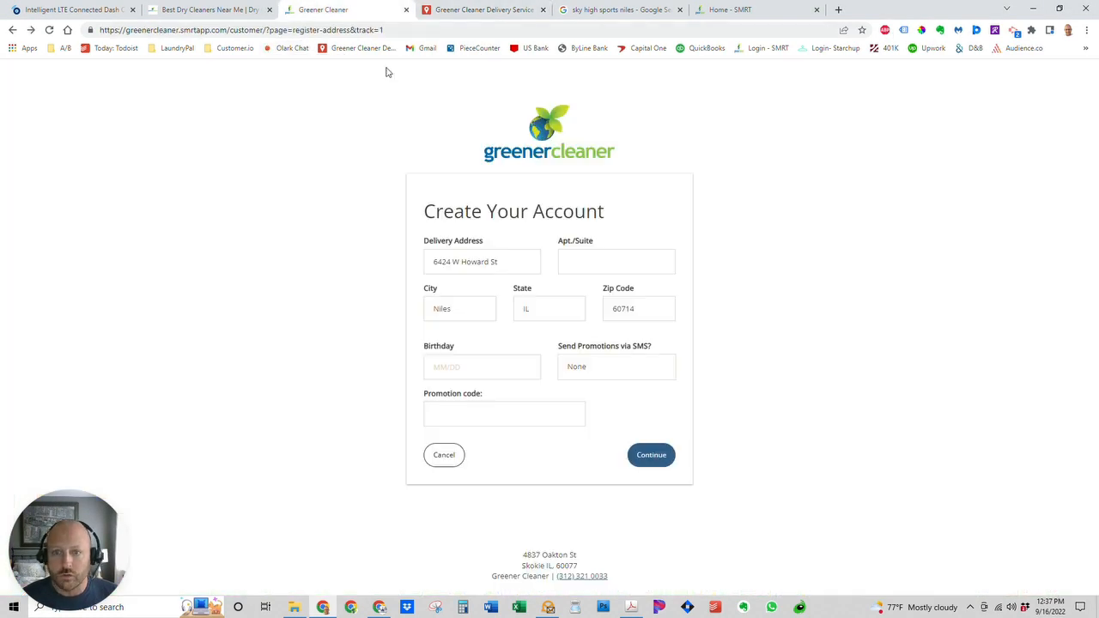
pyautogui.click(479, 11)
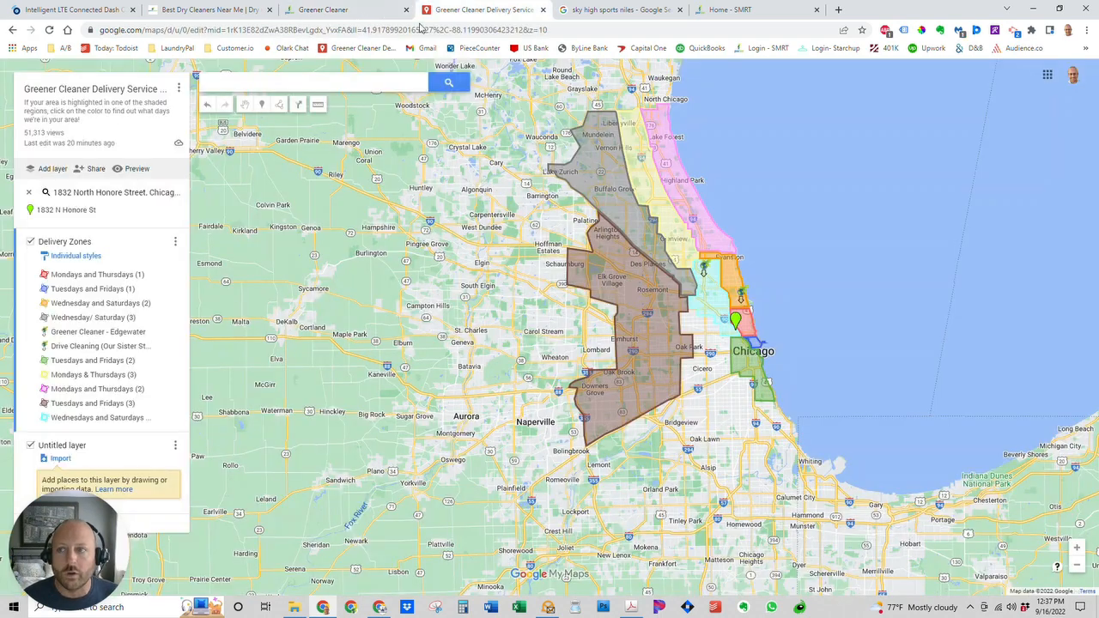
pyautogui.click(260, 84)
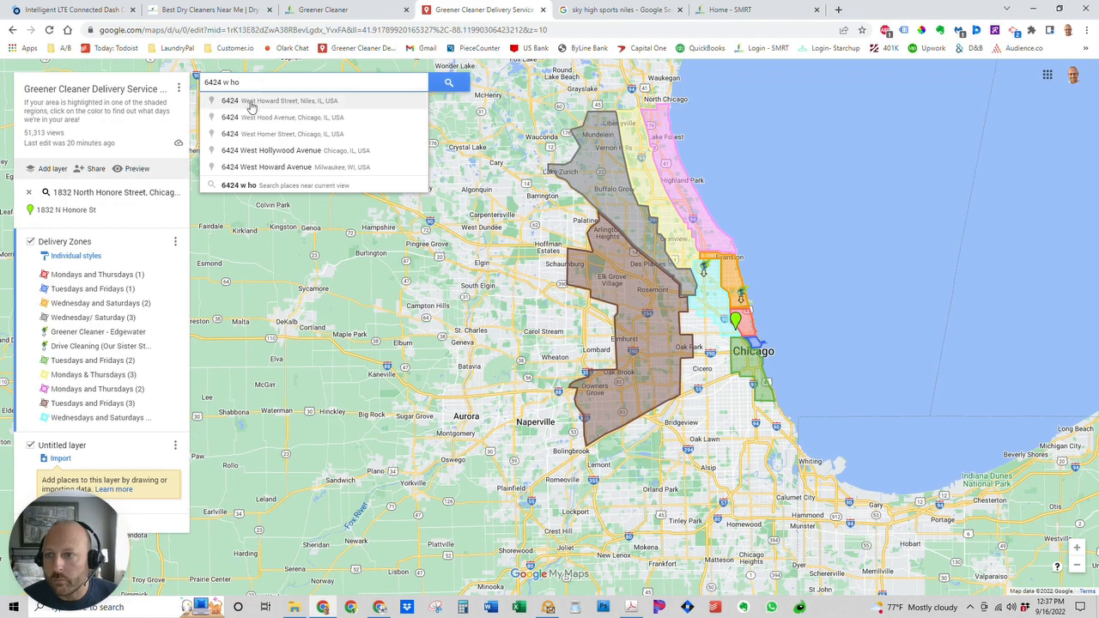
pyautogui.click(255, 101)
# Close the address card and pan and zoom to see the zones around the Niles pin.
pyautogui.scroll(-3, 721, 345)
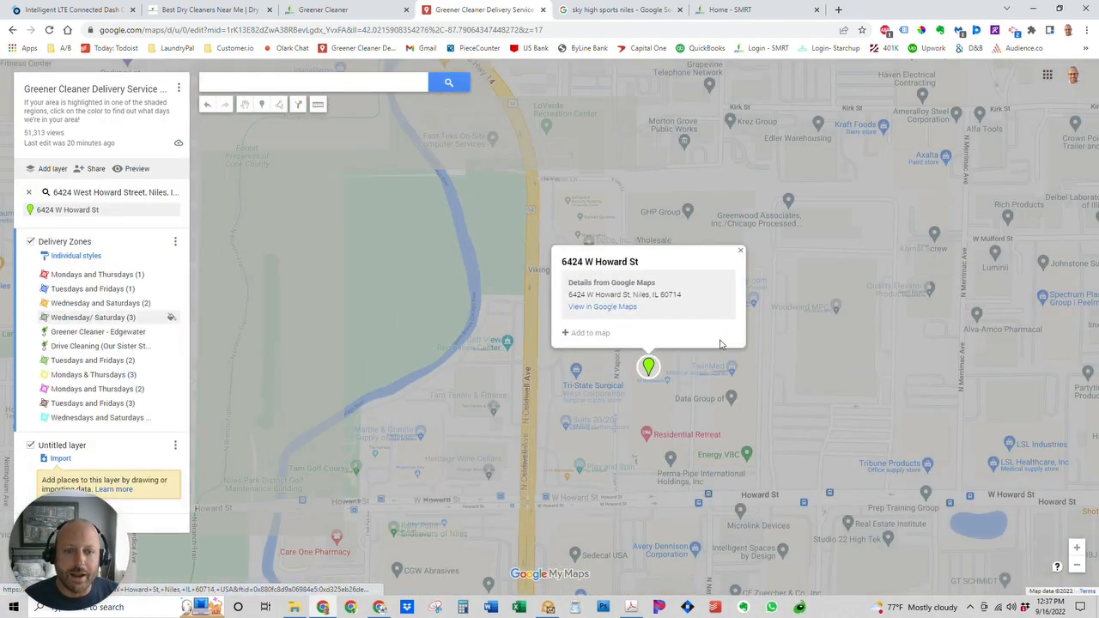
pyautogui.scroll(-1, 855, 354)
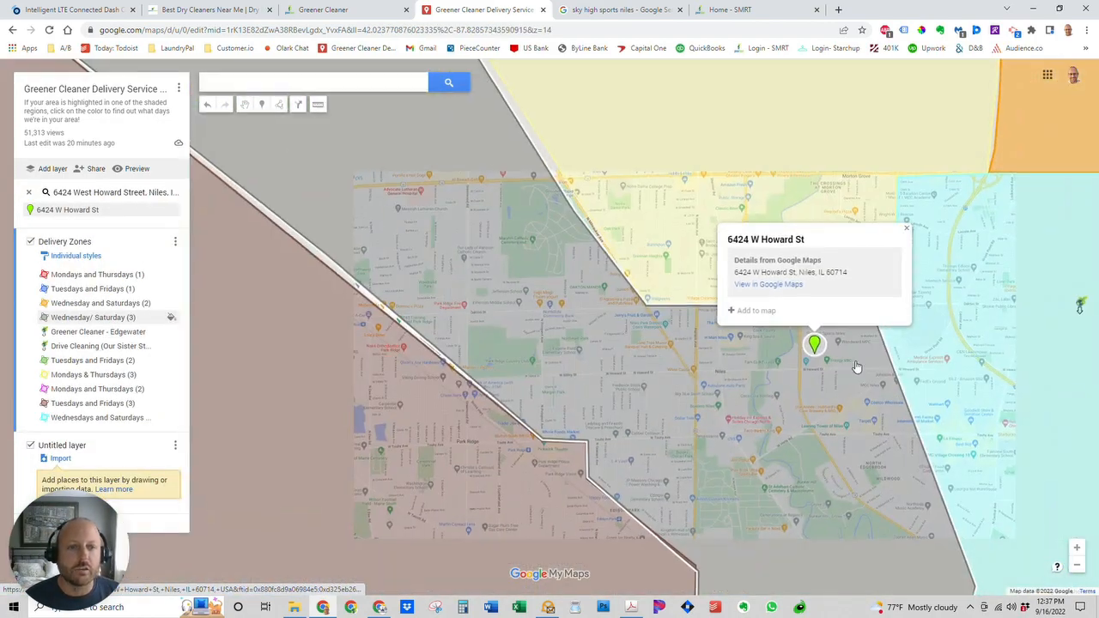
pyautogui.click(904, 233)
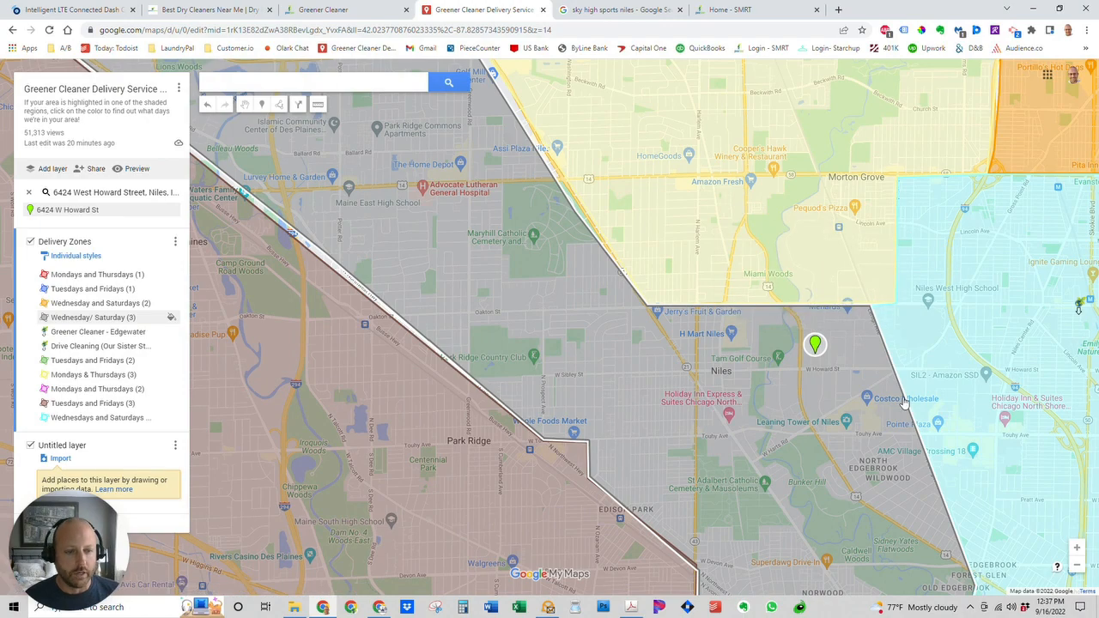
pyautogui.scroll(-3, 893, 382)
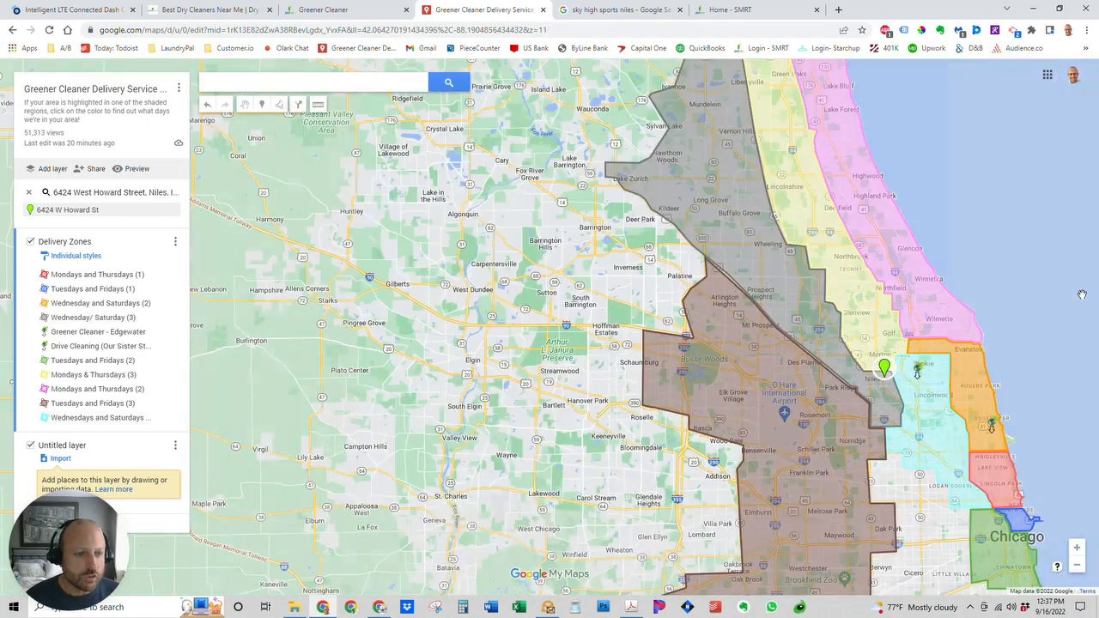
pyautogui.moveTo(1081, 295); pyautogui.dragTo(965, 210)
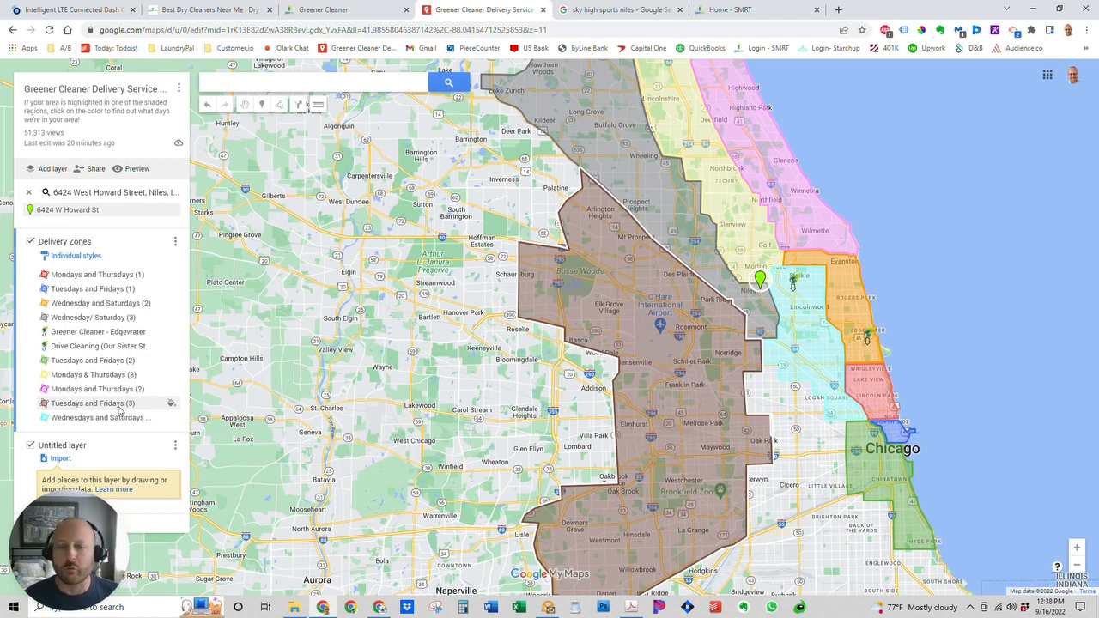
pyautogui.scroll(1, 776, 294)
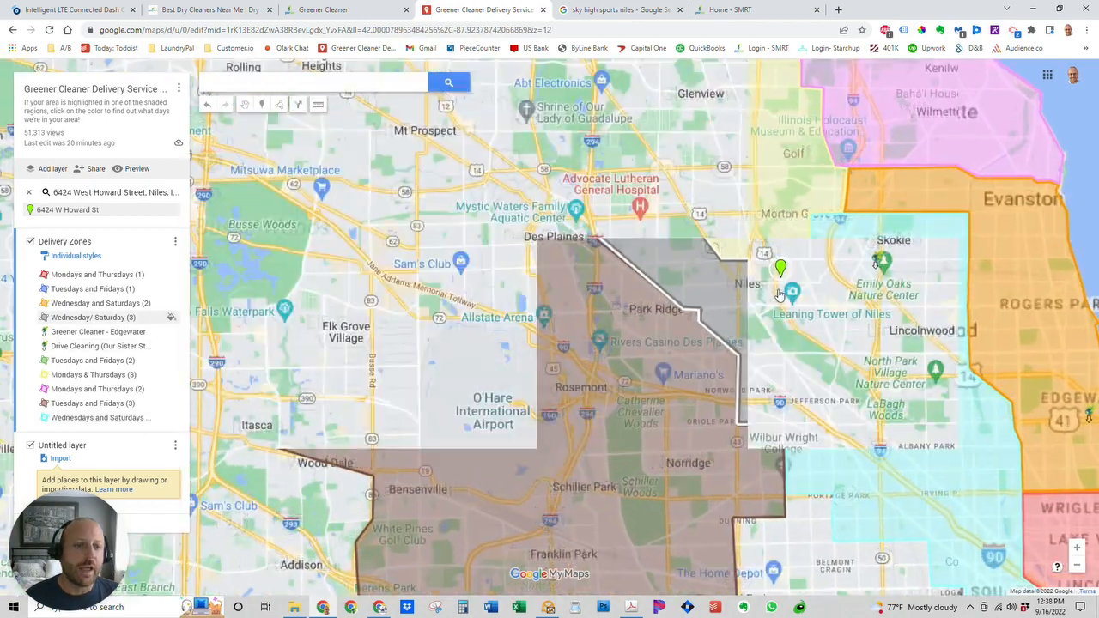
pyautogui.scroll(2, 779, 295)
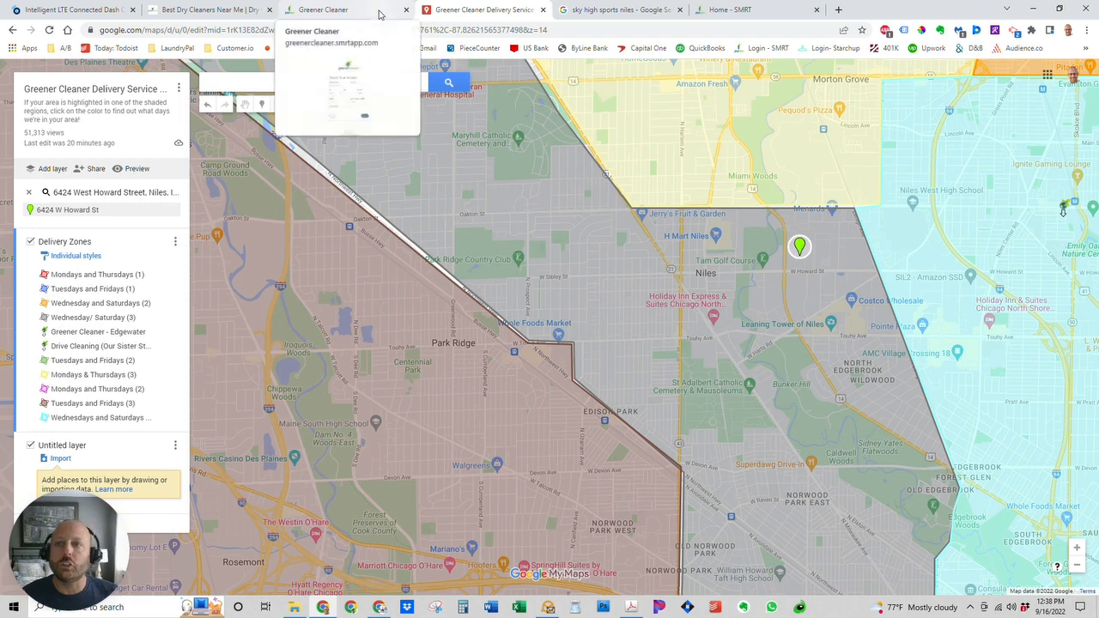
# Advance the signup to the card step, then open the new customer's record from the Routes message.
pyautogui.click(380, 13)
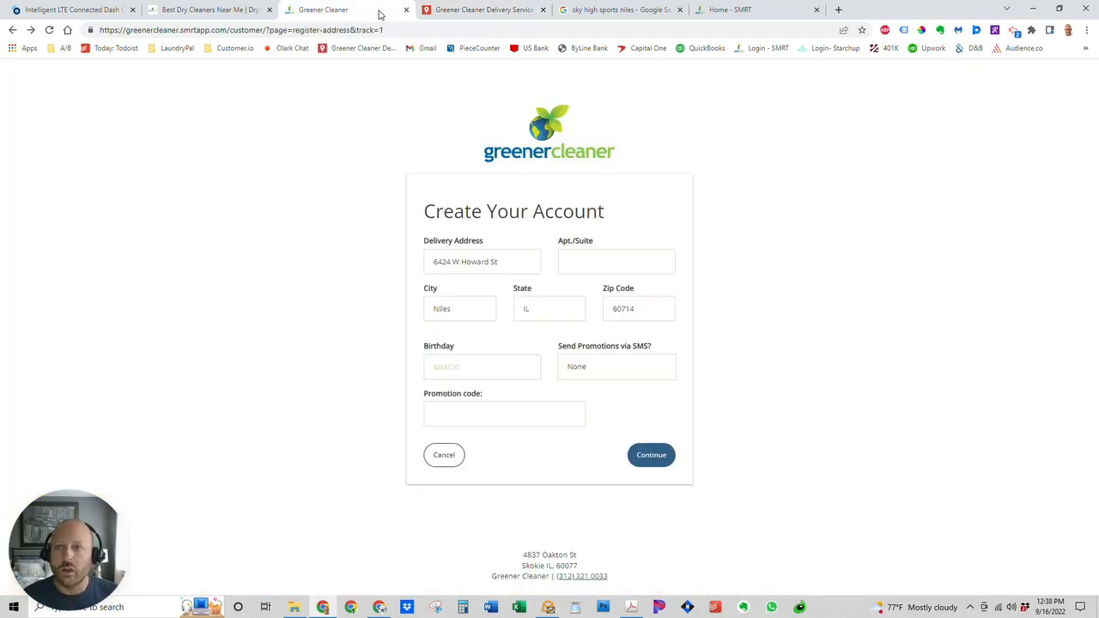
pyautogui.click(30, 30)
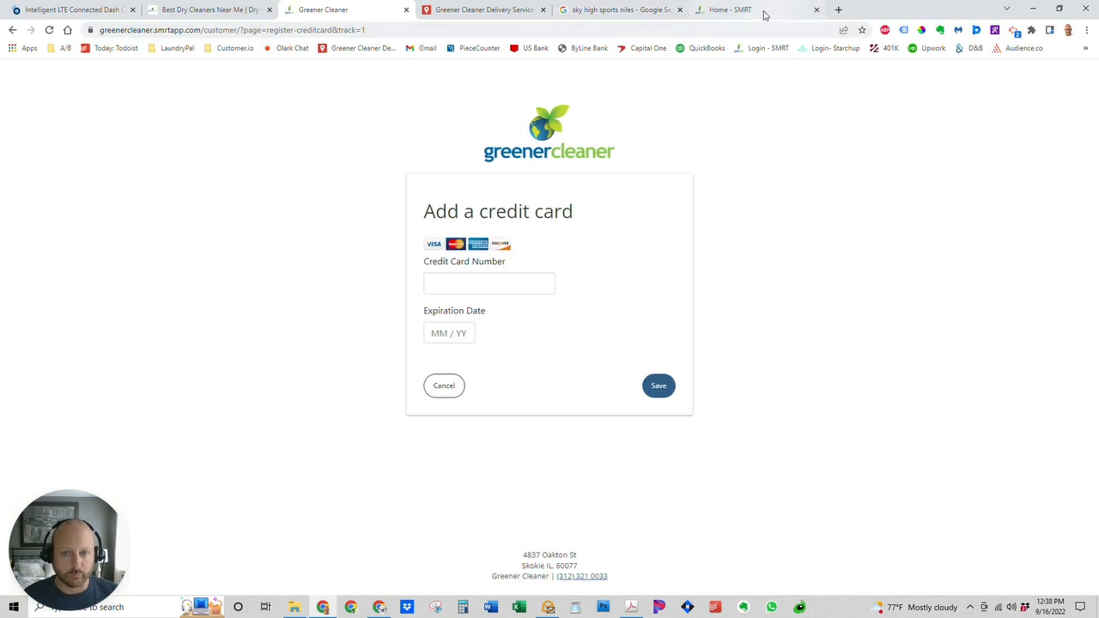
pyautogui.click(764, 15)
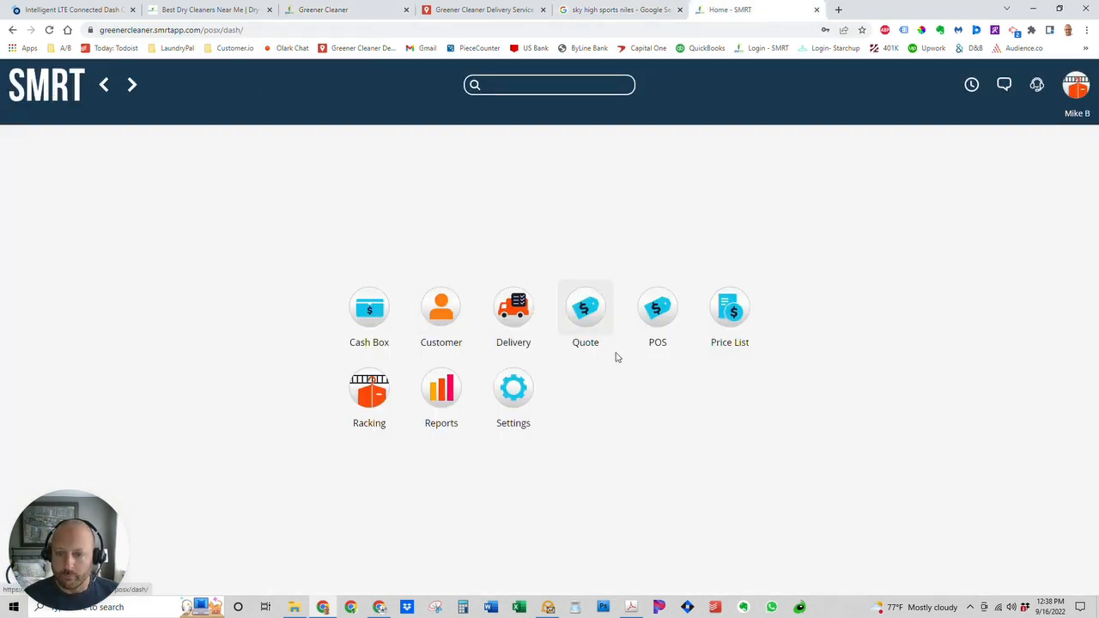
pyautogui.click(1004, 84)
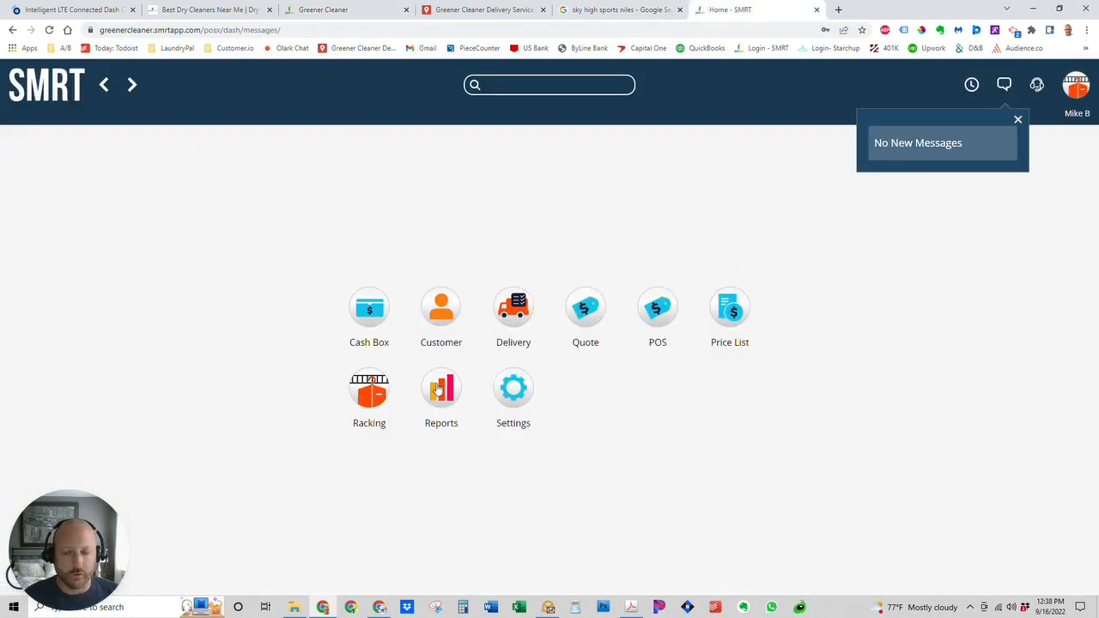
pyautogui.scroll(1, 387, 466)
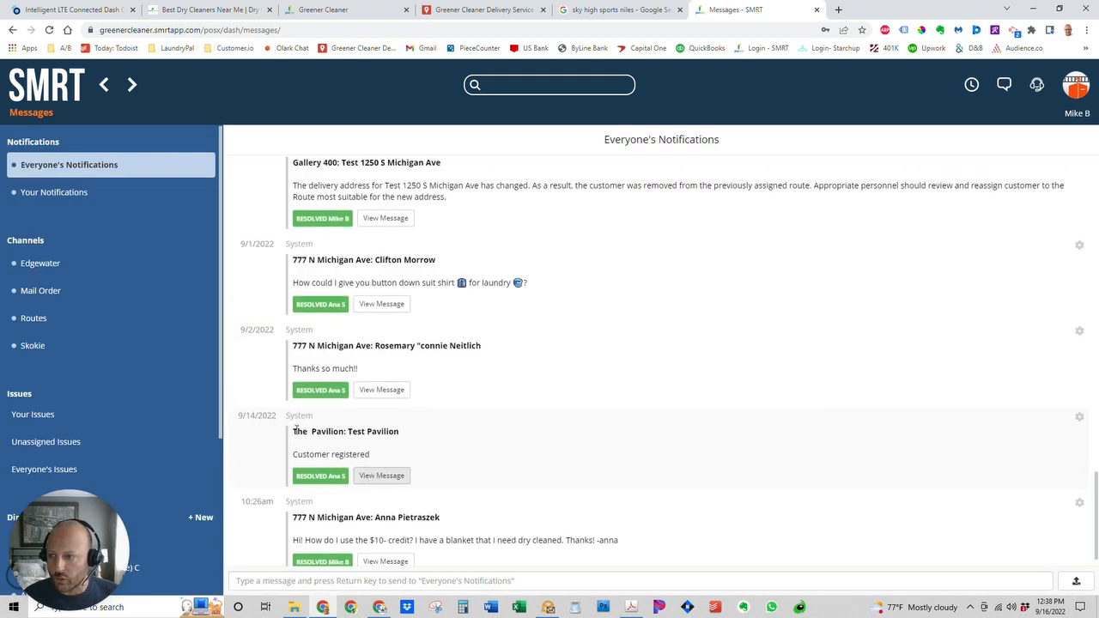
pyautogui.click(37, 323)
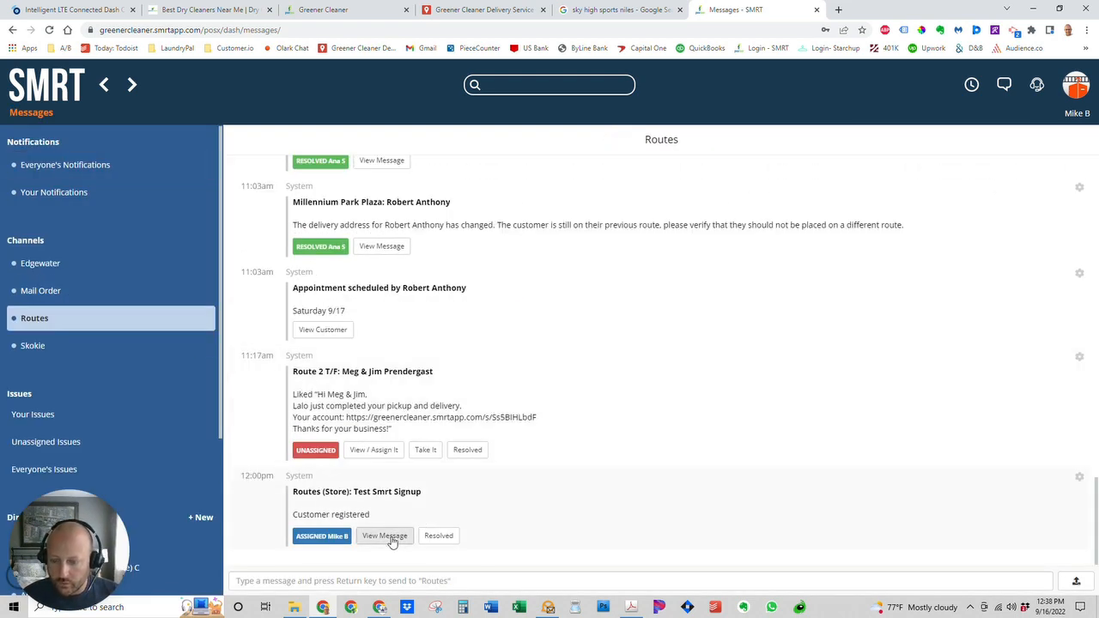
pyautogui.click(392, 538)
pyautogui.click(204, 177)
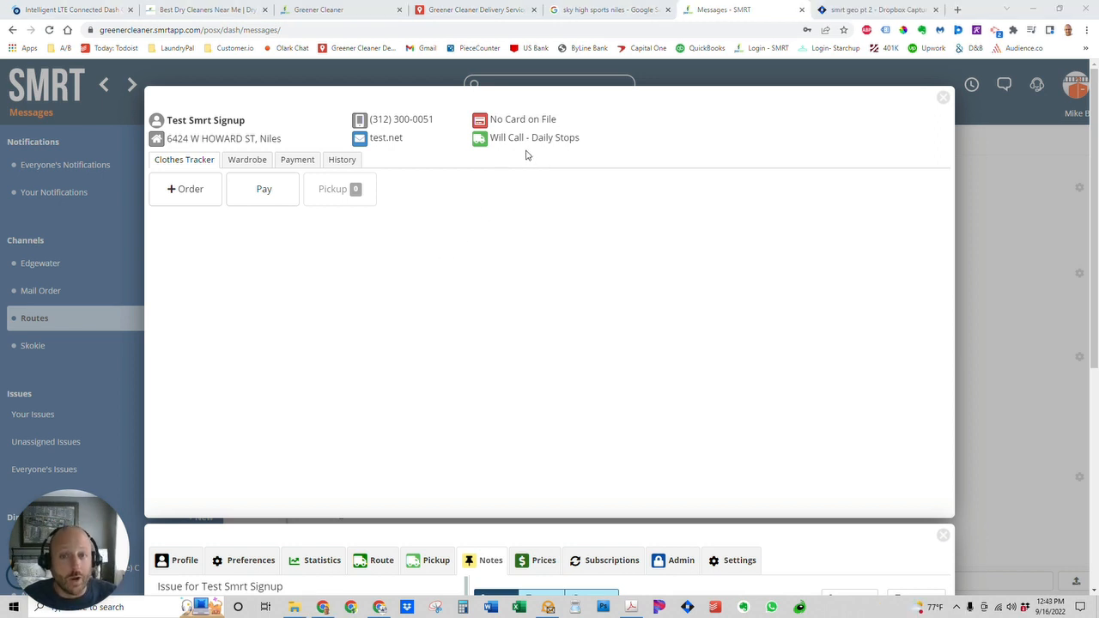
# Enter and save a test credit card number and expiry on the signup form.
pyautogui.click(334, 16)
pyautogui.click(445, 277)
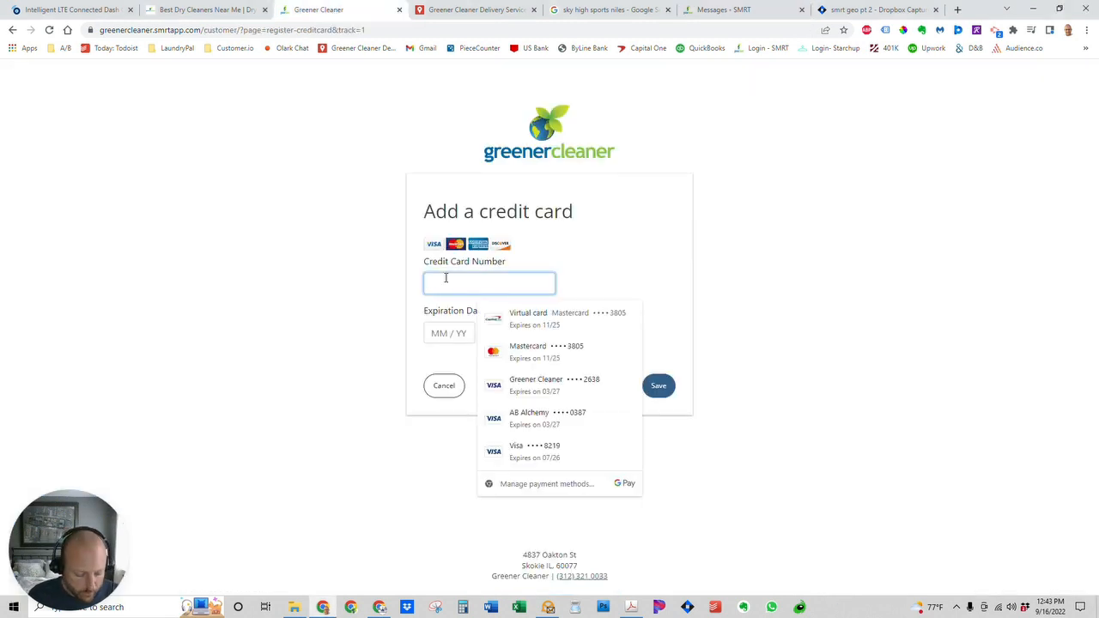
pyautogui.write('4111 1111 1111 1111')
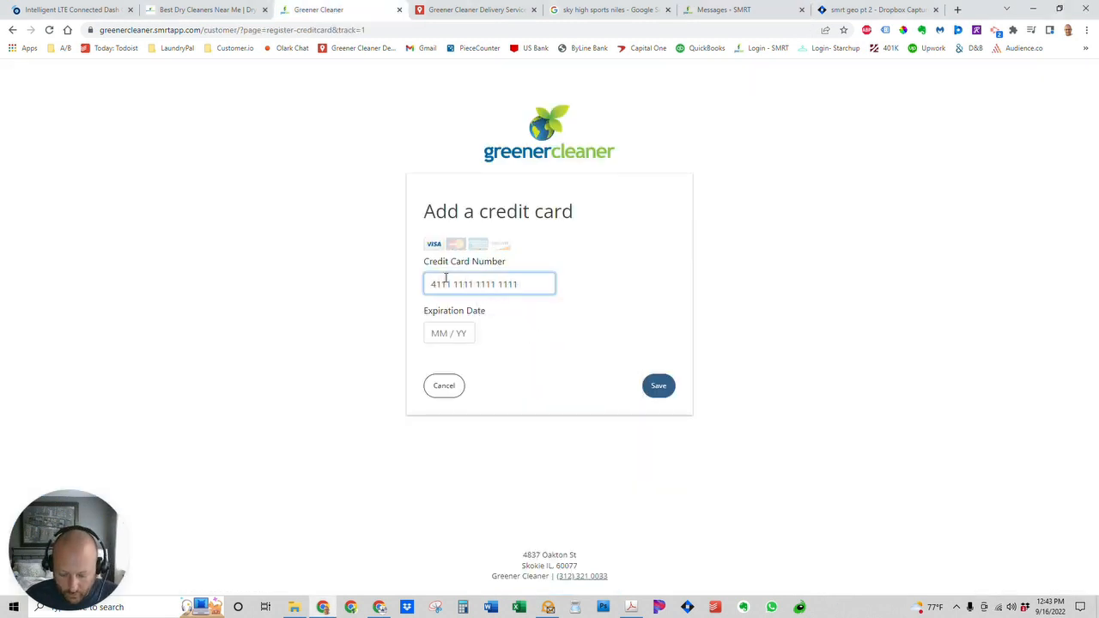
pyautogui.press('Tab')
pyautogui.write('0525')
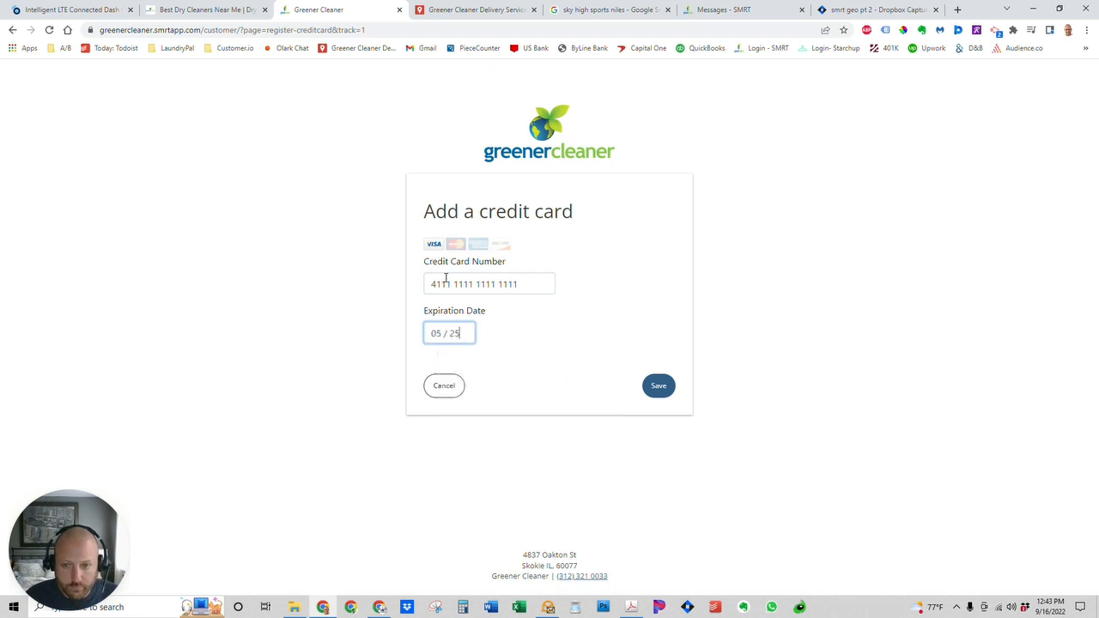
pyautogui.click(659, 387)
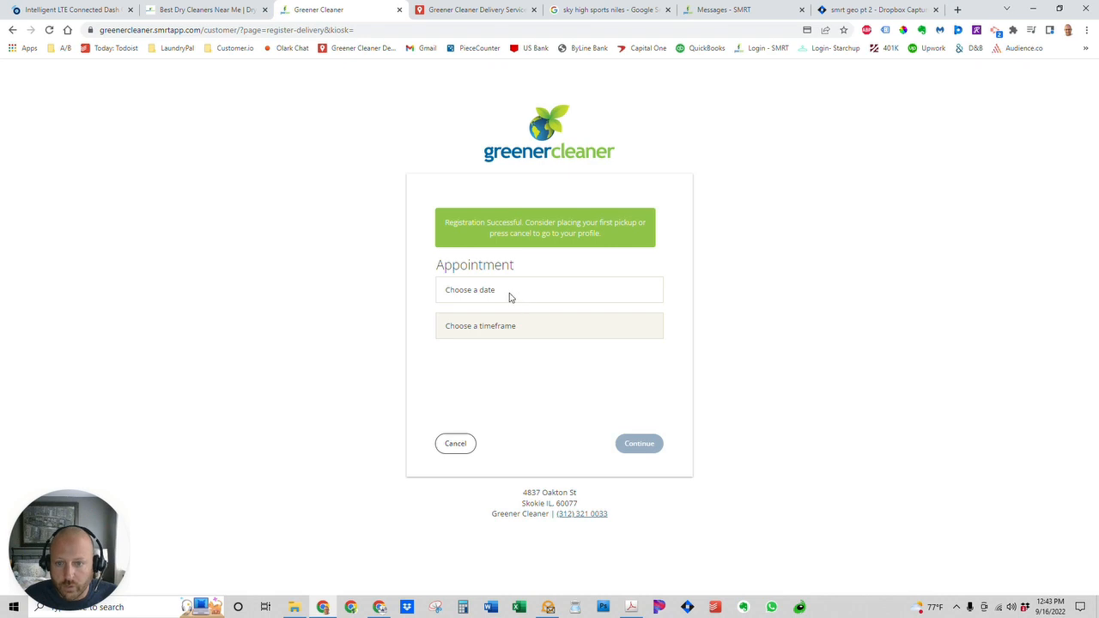
# Place a pickup order for Monday 09/19, anytime, and confirm it.
pyautogui.click(511, 297)
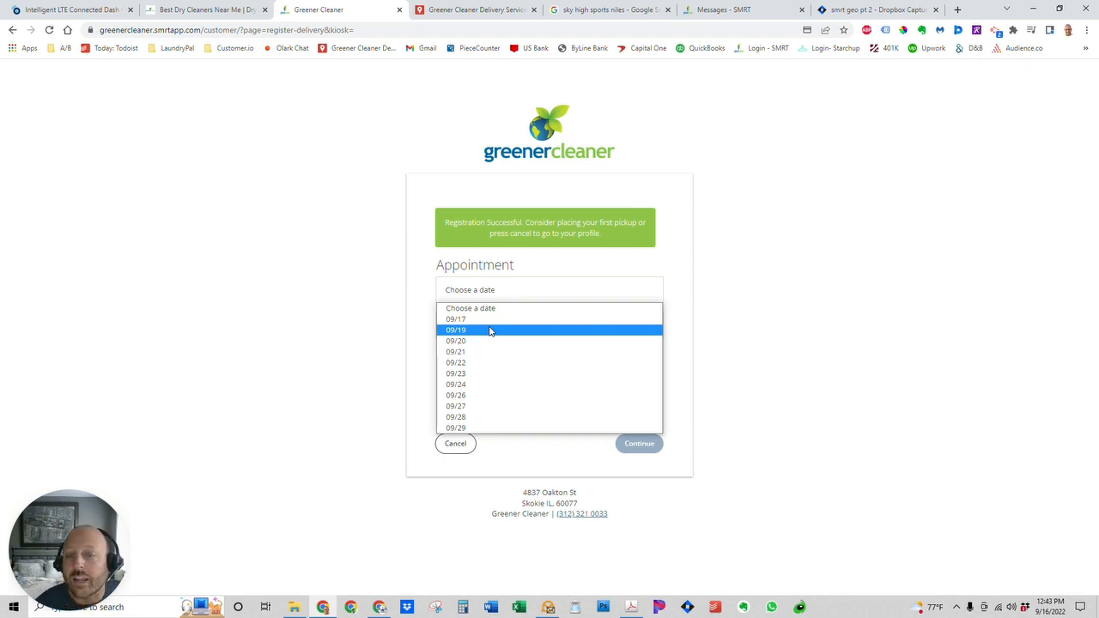
pyautogui.click(490, 331)
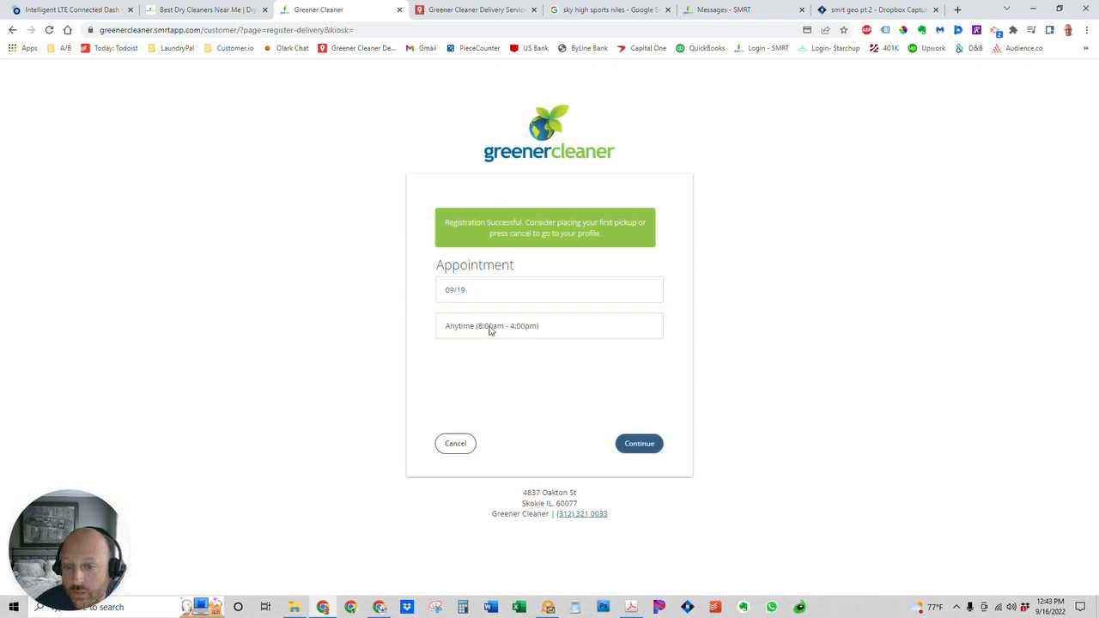
pyautogui.click(639, 445)
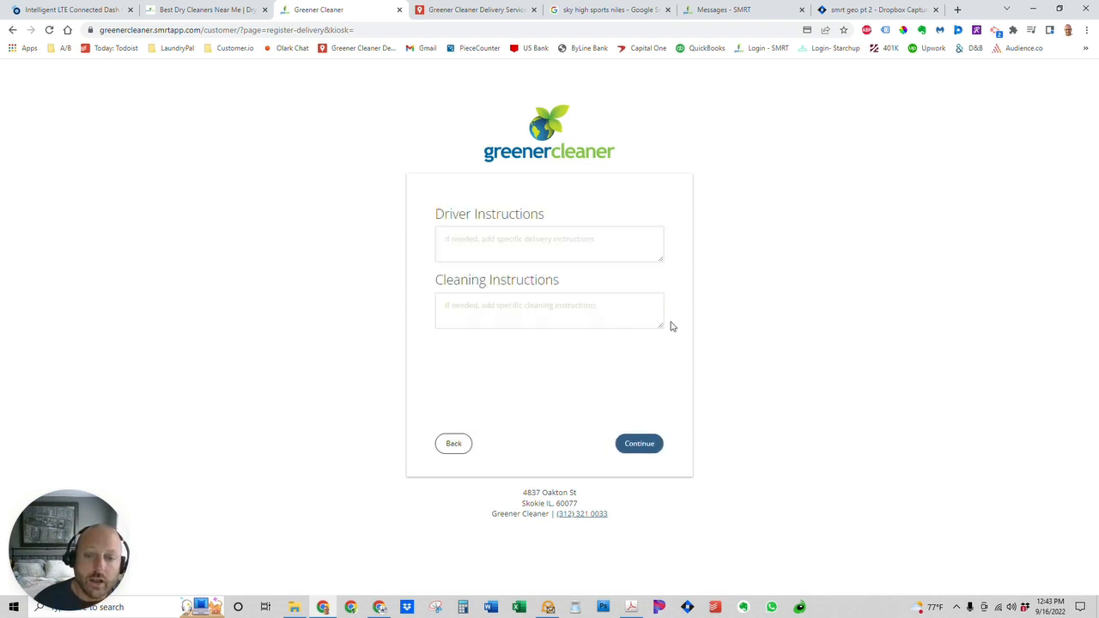
pyautogui.click(645, 451)
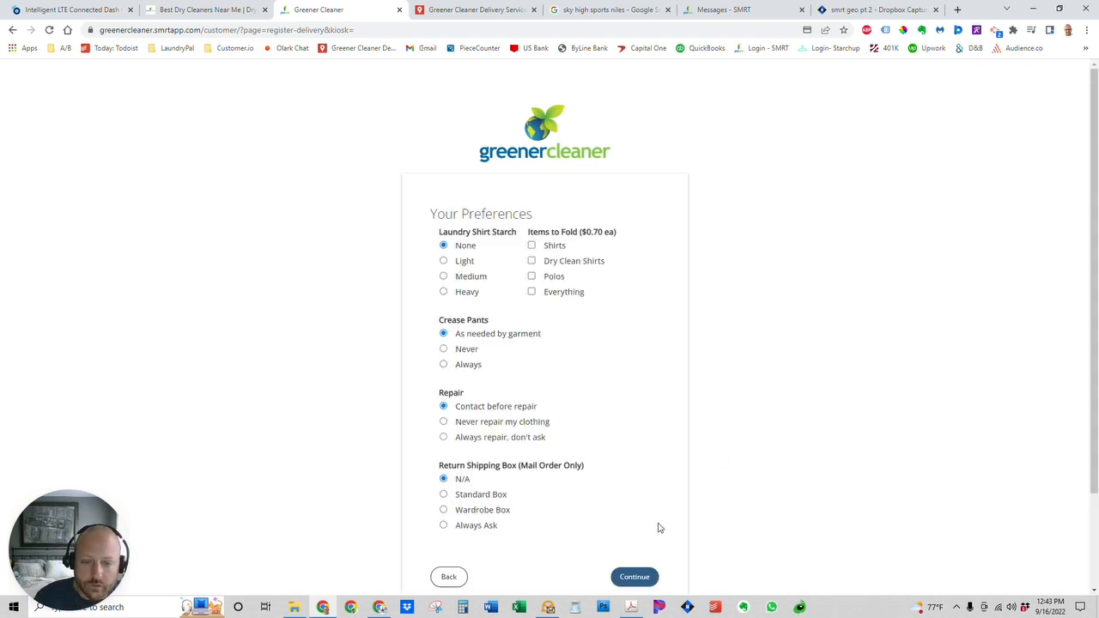
pyautogui.scroll(-2, 652, 520)
pyautogui.click(649, 455)
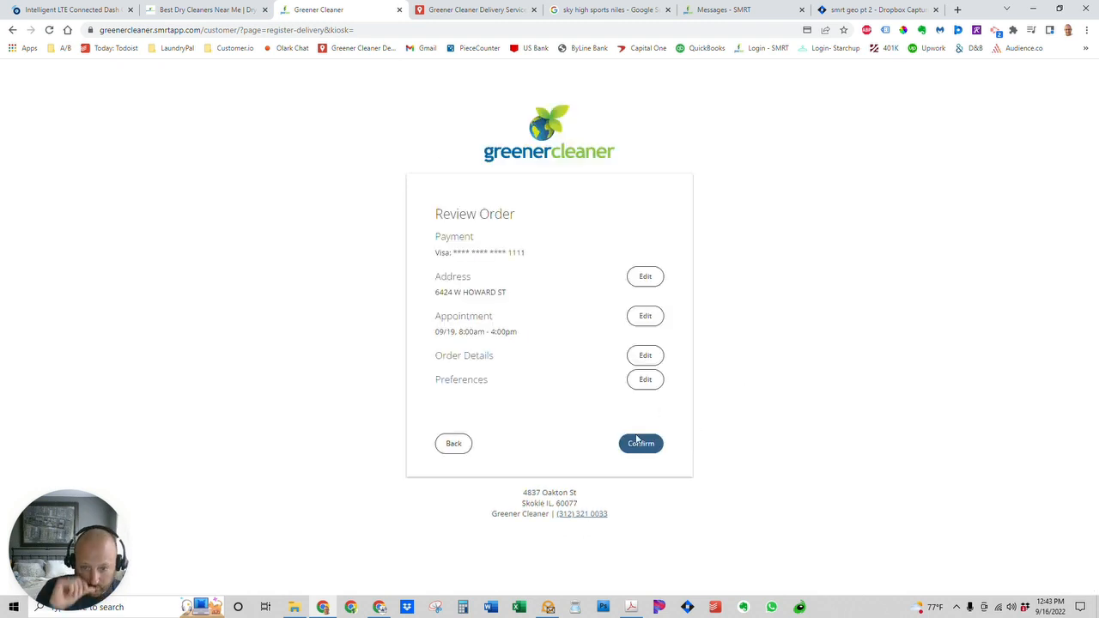
pyautogui.click(644, 445)
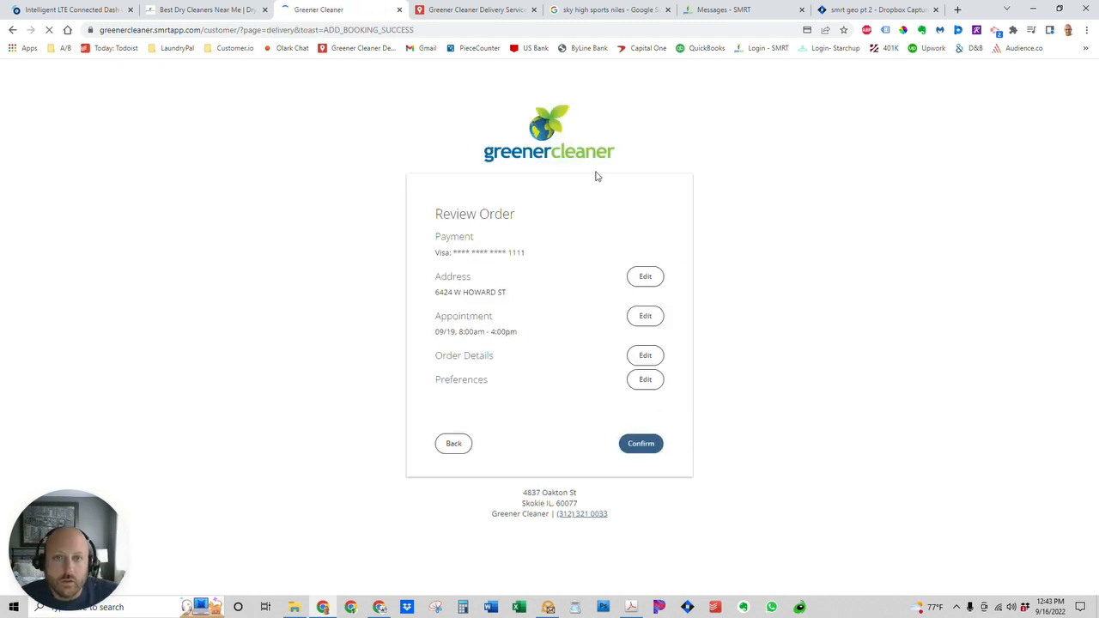
# Open the test customer's record from the Routes messages and view the Will Call - Daily Stops history.
pyautogui.click(736, 10)
pyautogui.click(943, 97)
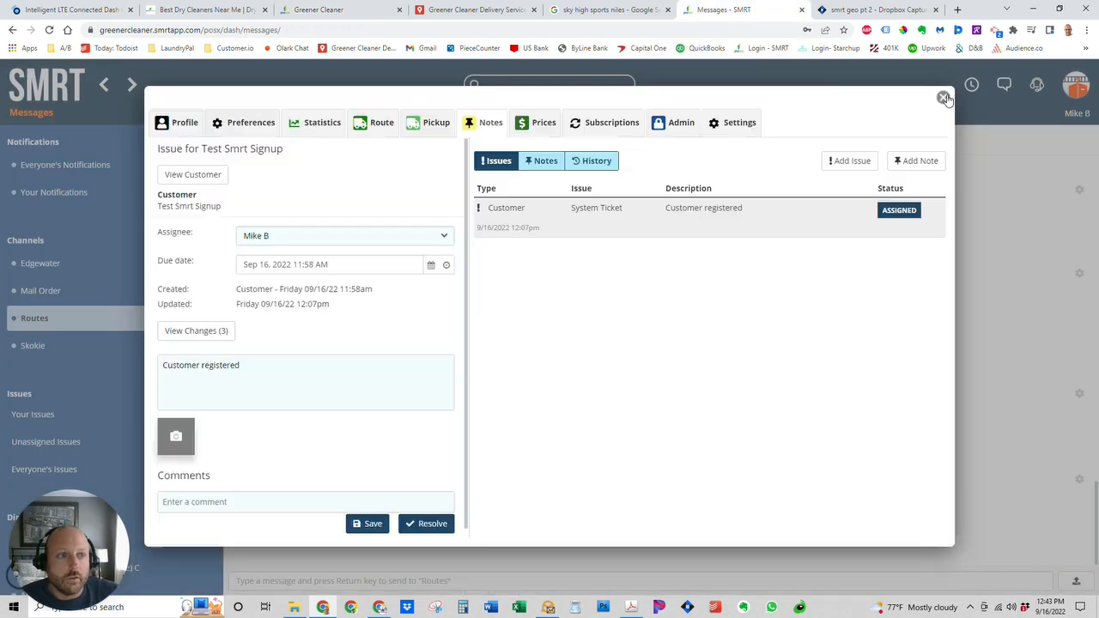
pyautogui.click(943, 96)
pyautogui.click(1004, 89)
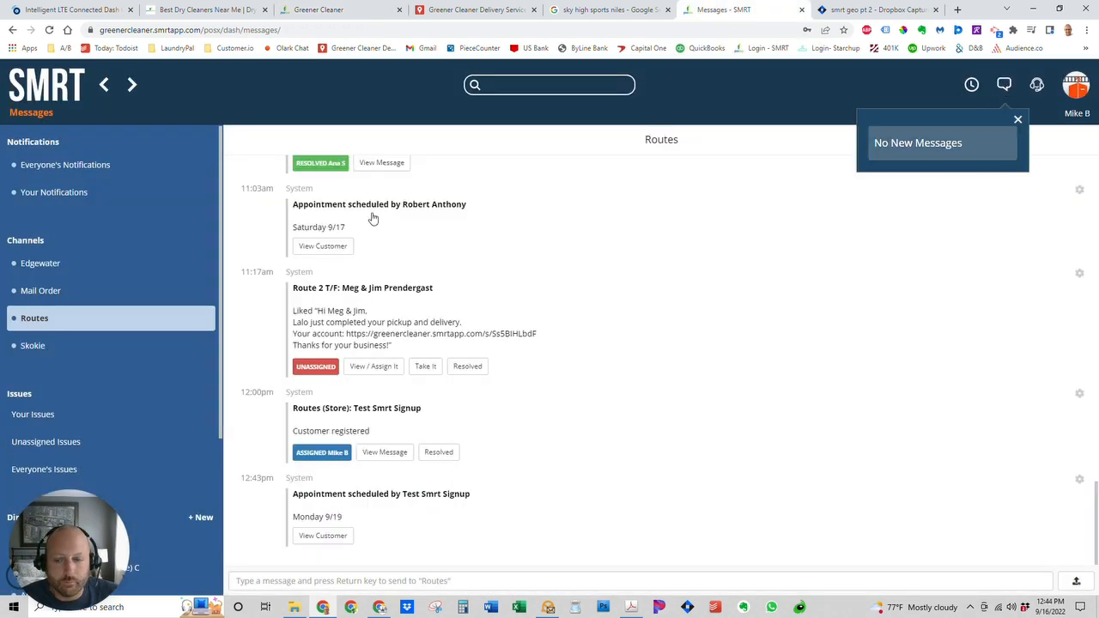
pyautogui.click(47, 320)
pyautogui.click(323, 536)
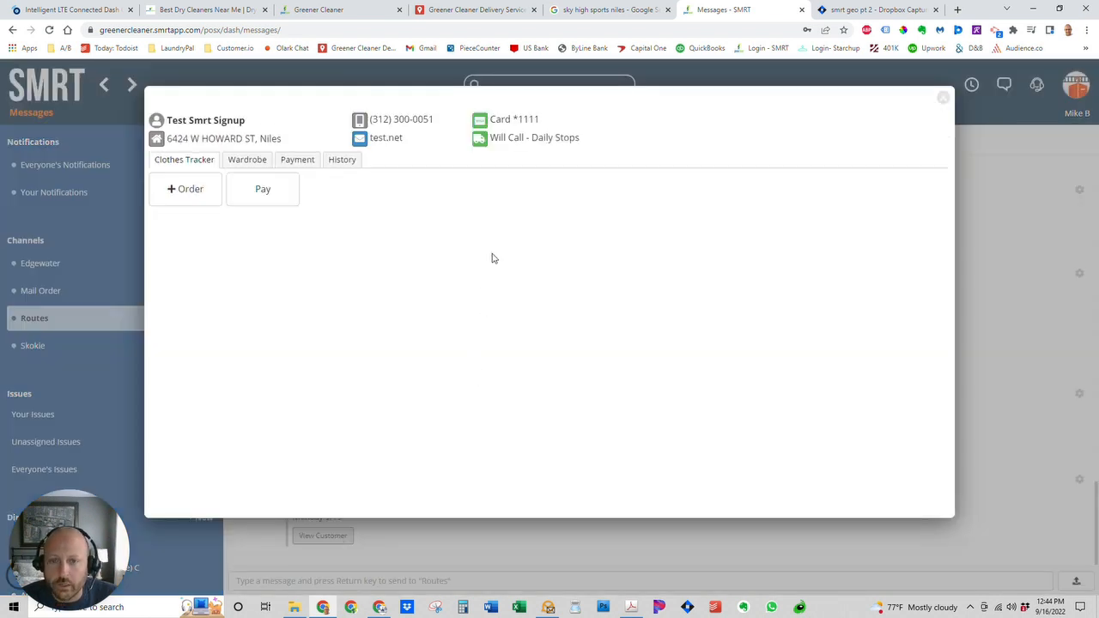
pyautogui.click(507, 142)
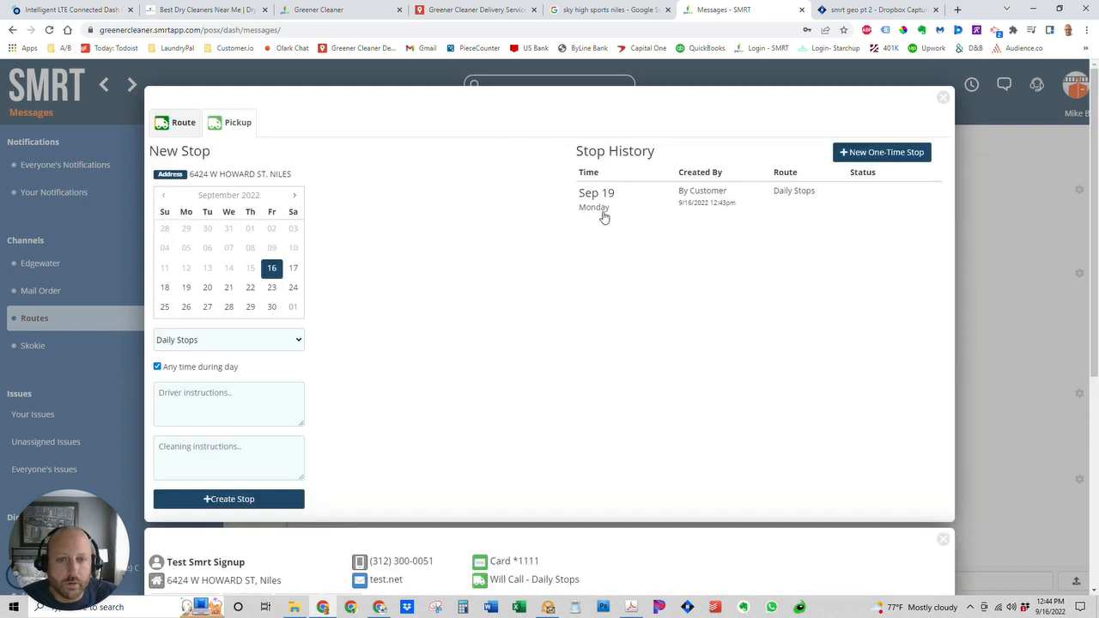
pyautogui.moveTo(604, 217)
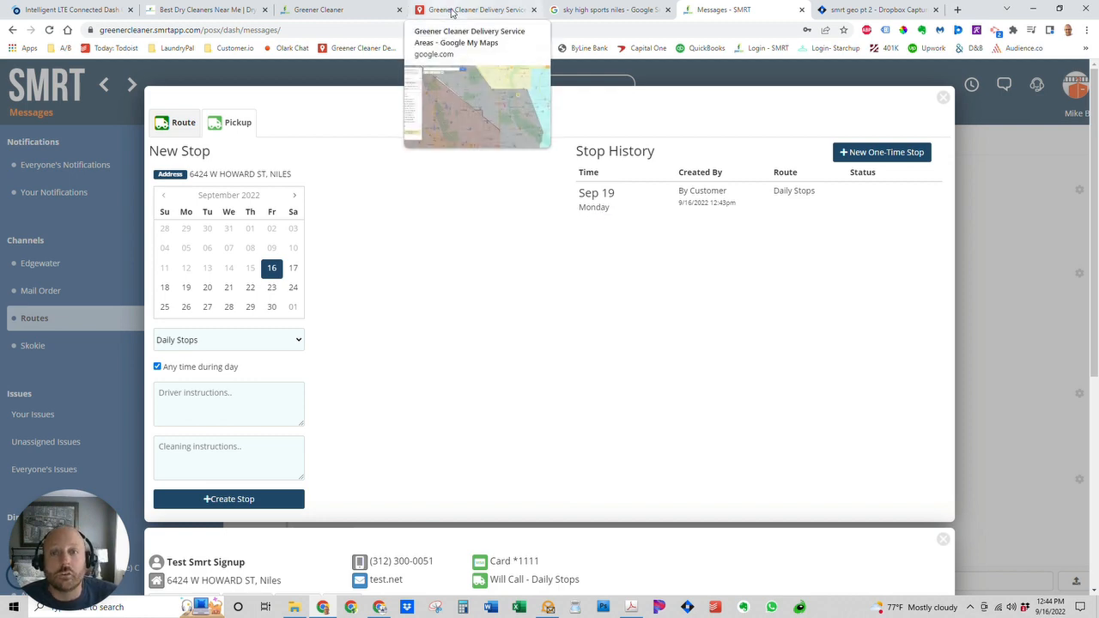
# Recheck the map and order confirmation, close the stop dialog, and return to the Greener Cleaner homepage.
pyautogui.click(452, 10)
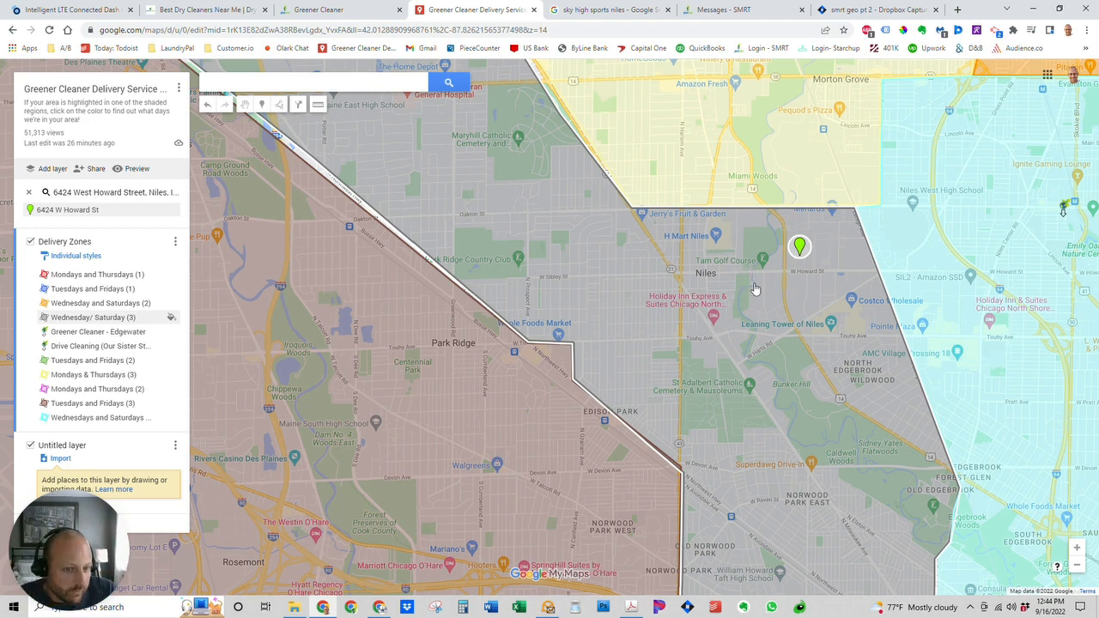
pyautogui.click(343, 10)
pyautogui.click(729, 10)
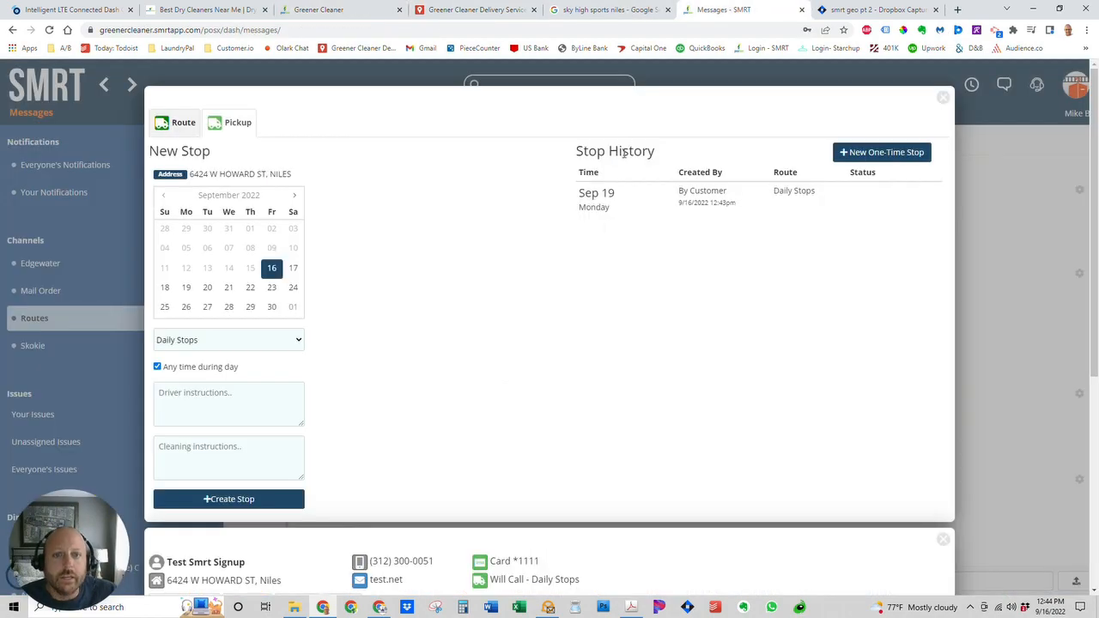
pyautogui.click(943, 98)
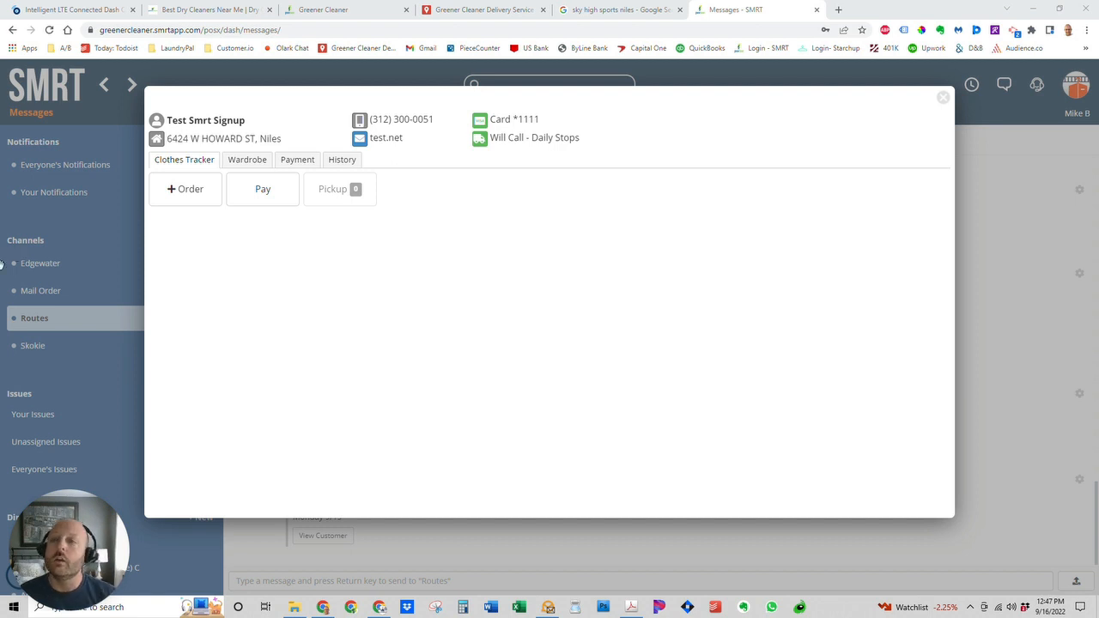
pyautogui.click(185, 14)
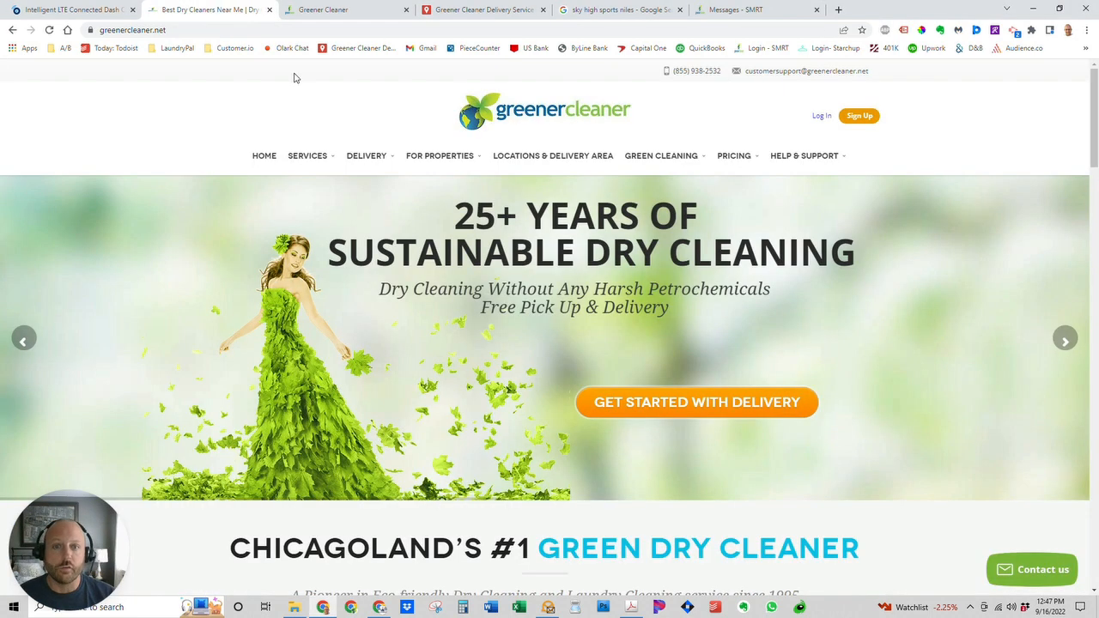
pyautogui.moveTo(366, 155)
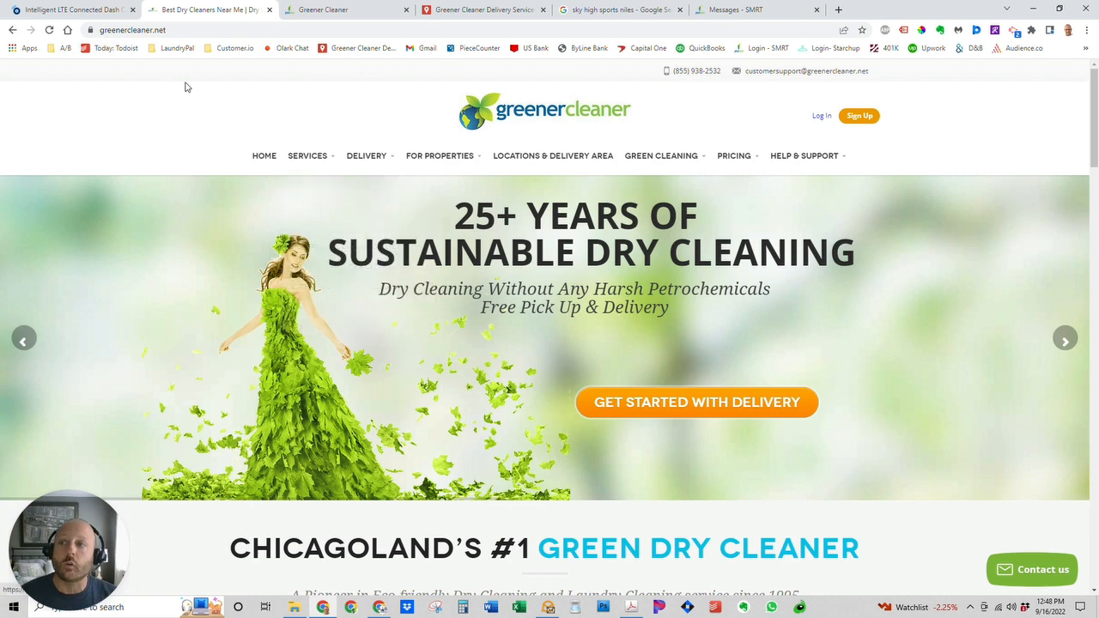
pyautogui.click(311, 17)
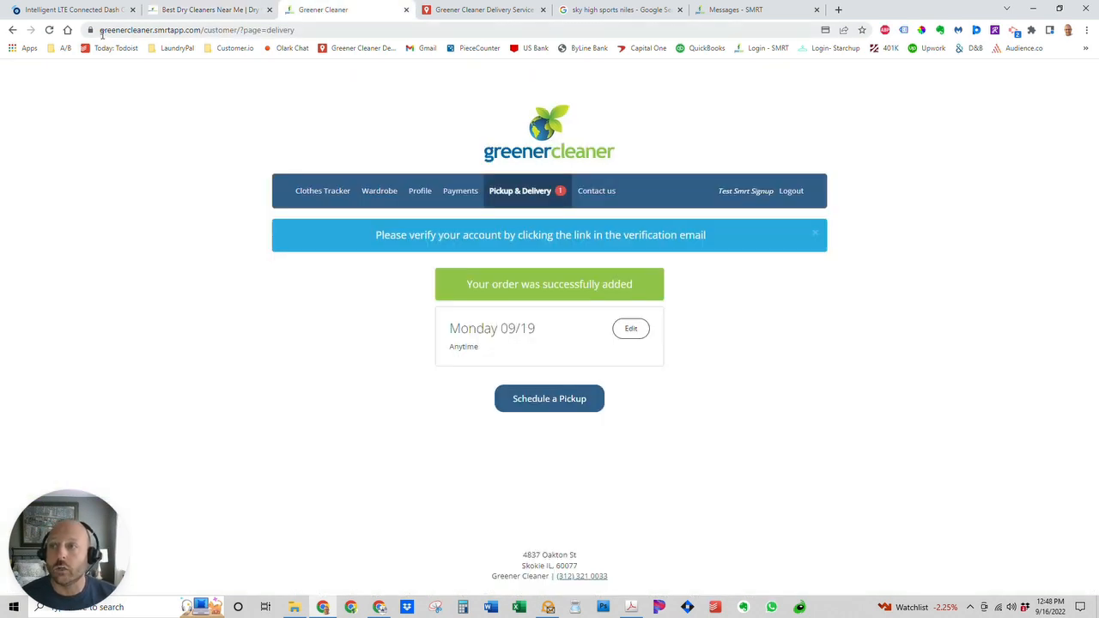
pyautogui.click(206, 12)
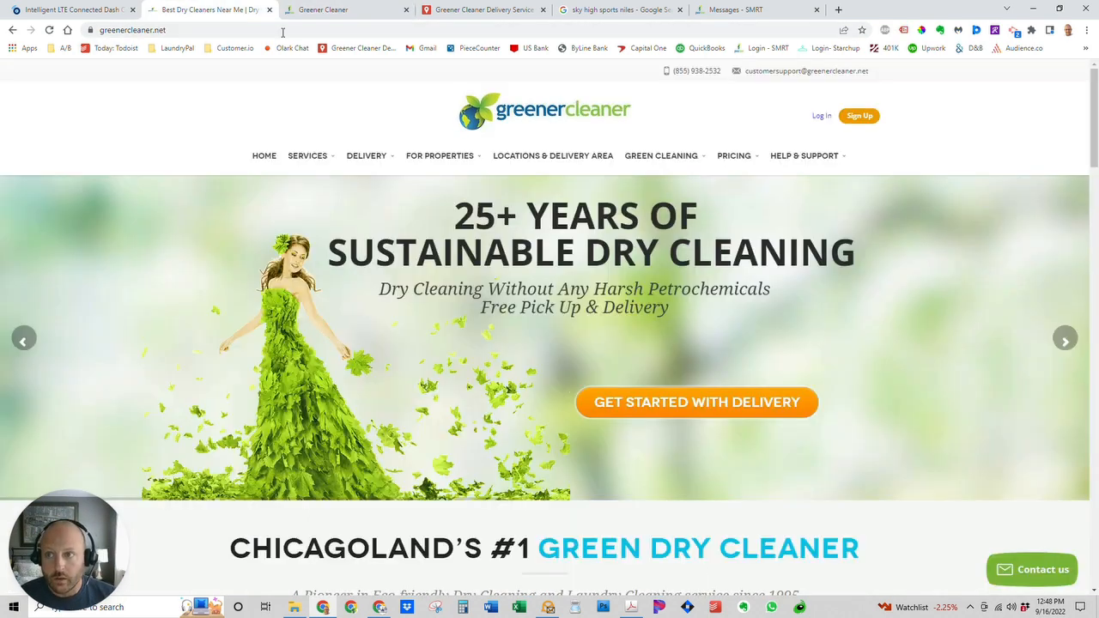
# Start a new sign-up and enter the test street address, choosing the Niles suggestion.
pyautogui.click(859, 118)
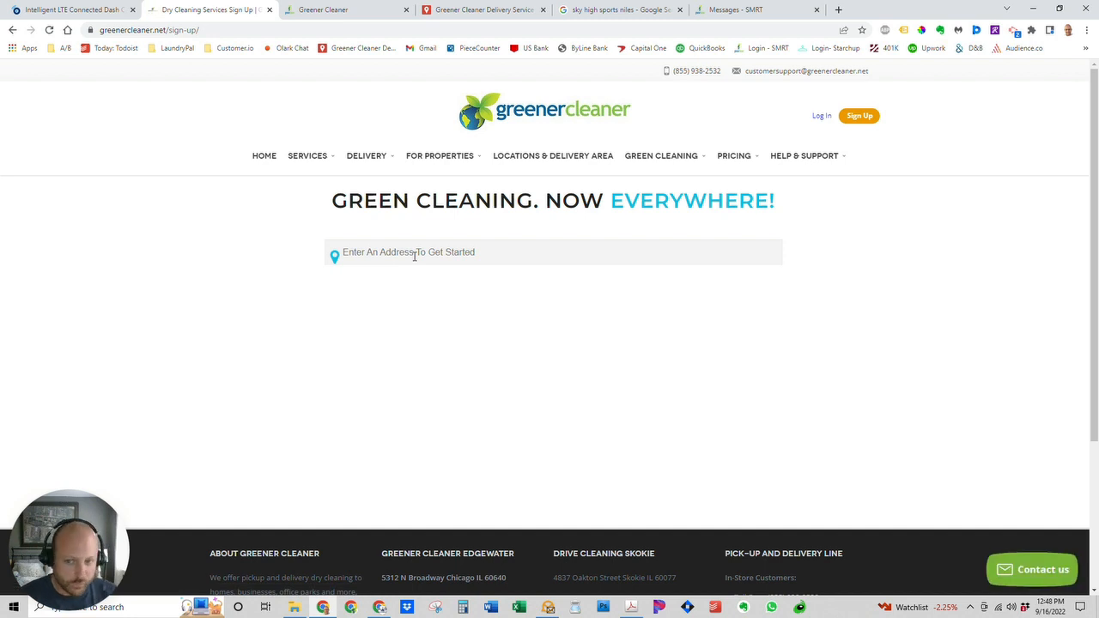
pyautogui.click(415, 256)
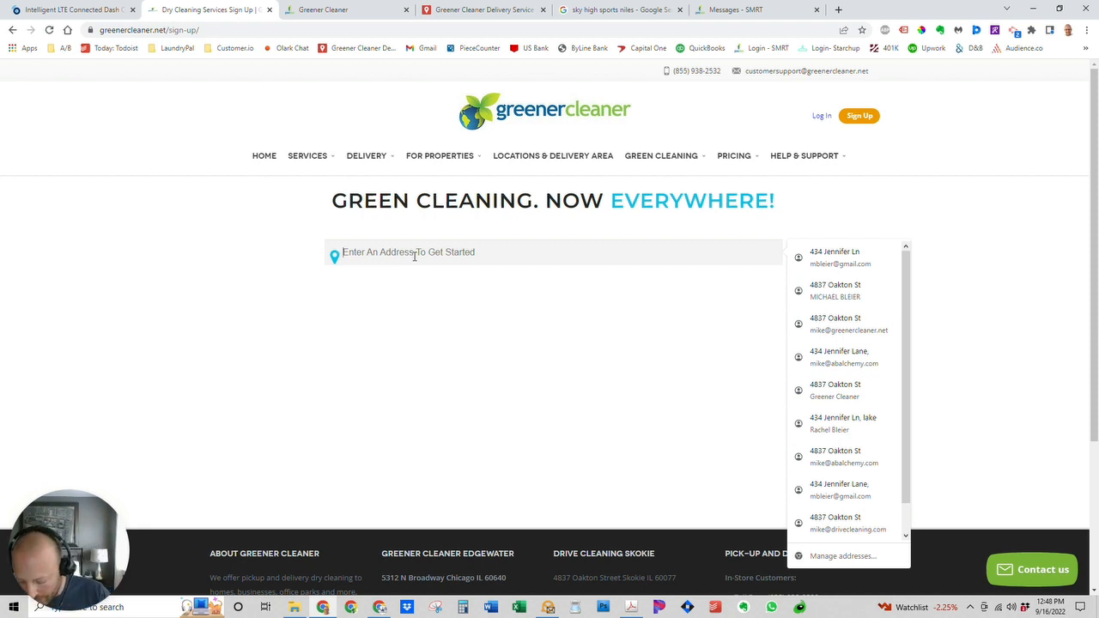
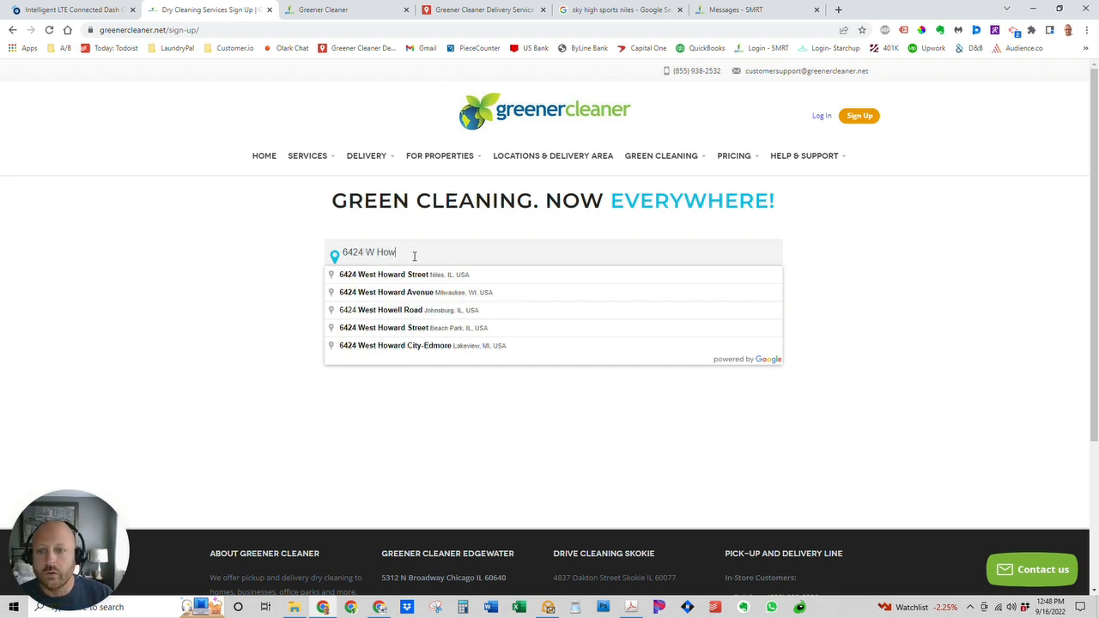
pyautogui.click(415, 277)
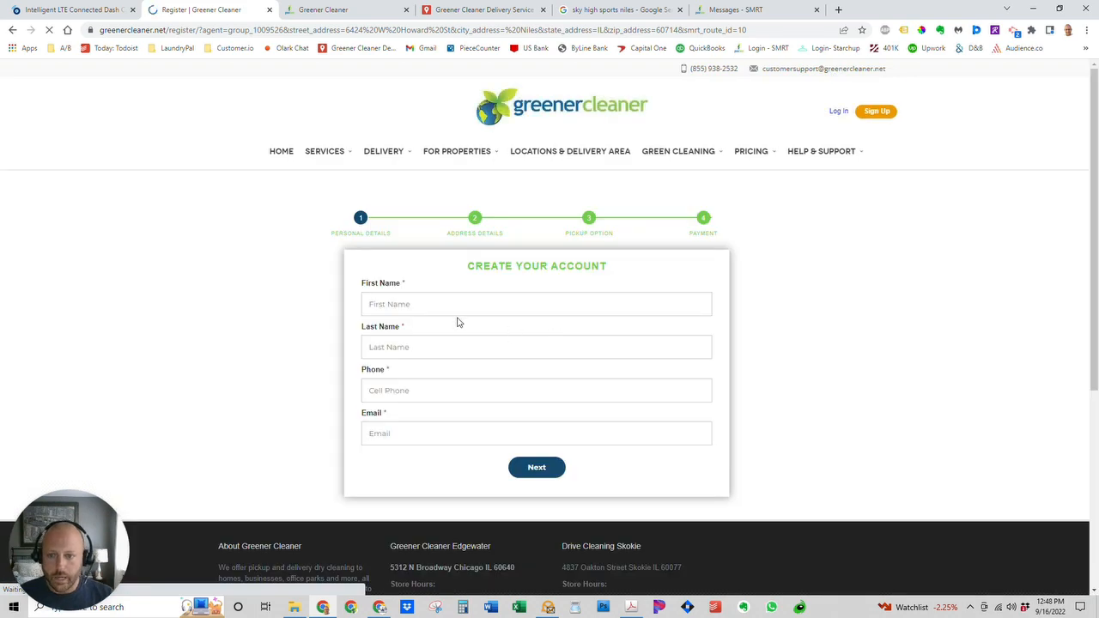
# Fill in the test customer's name, phone and e-mail, then accept the prefilled address details.
pyautogui.click(444, 305)
pyautogui.write('Test')
pyautogui.press('Tab')
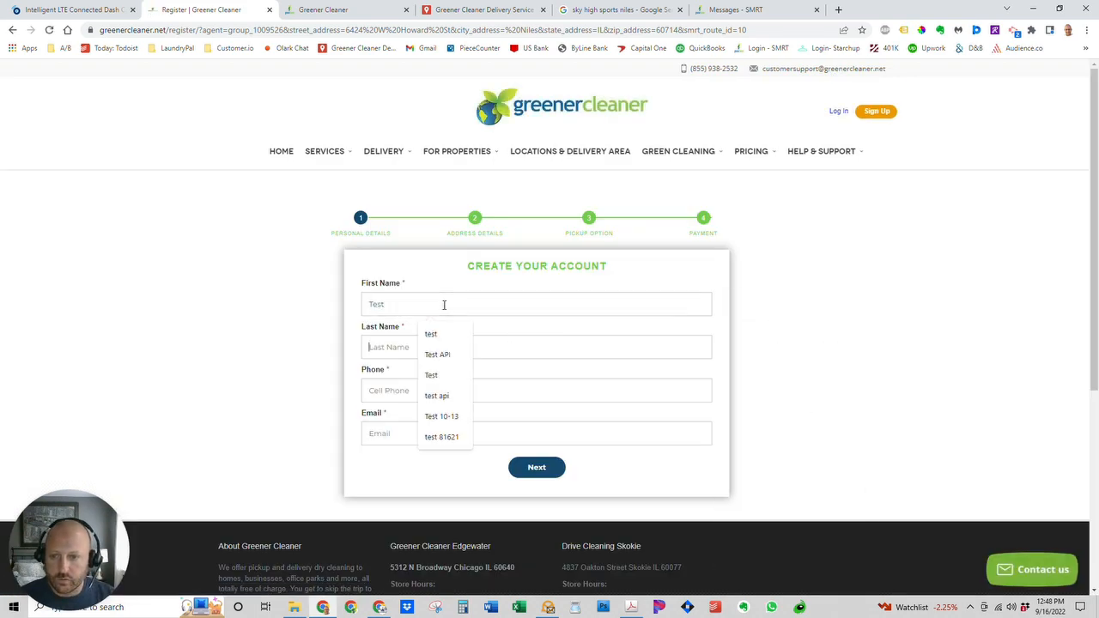
pyautogui.write('api signup')
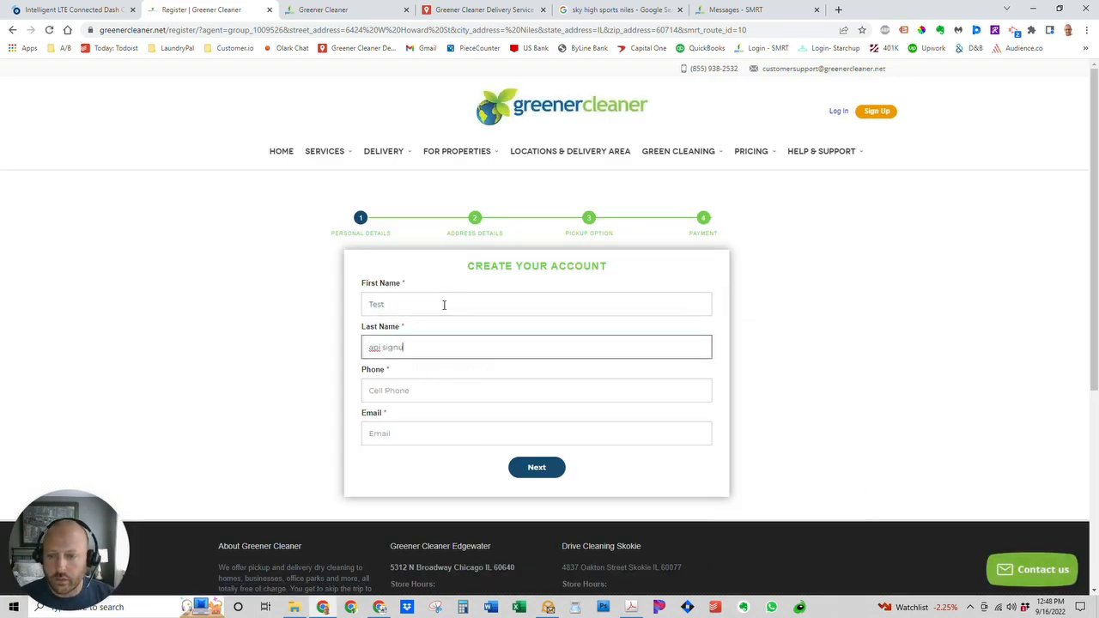
pyautogui.press('Tab')
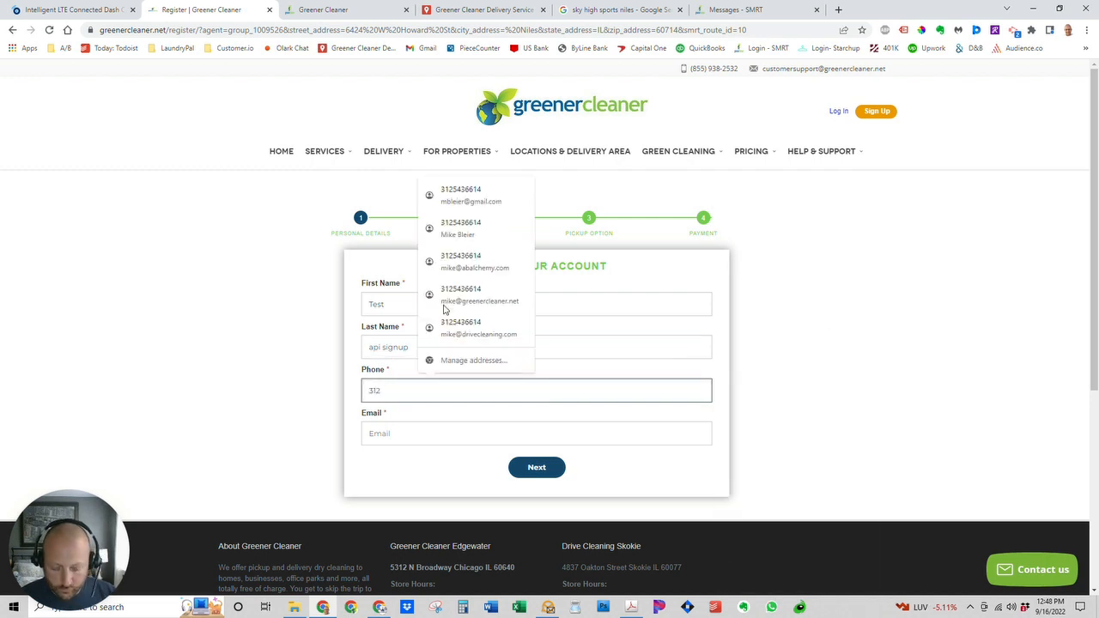
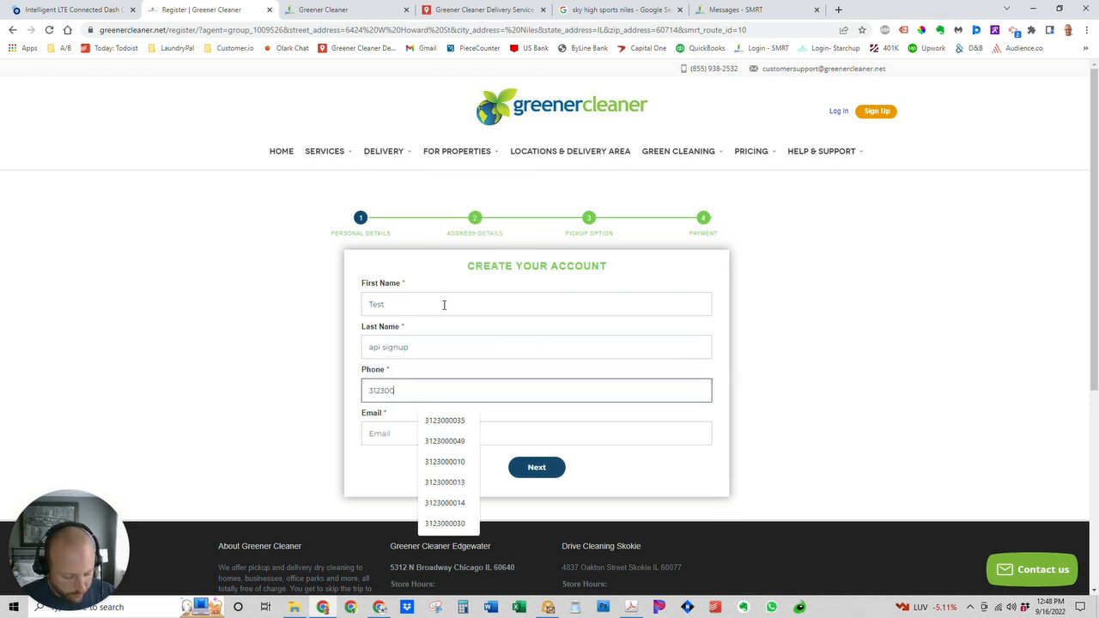
pyautogui.press('Tab')
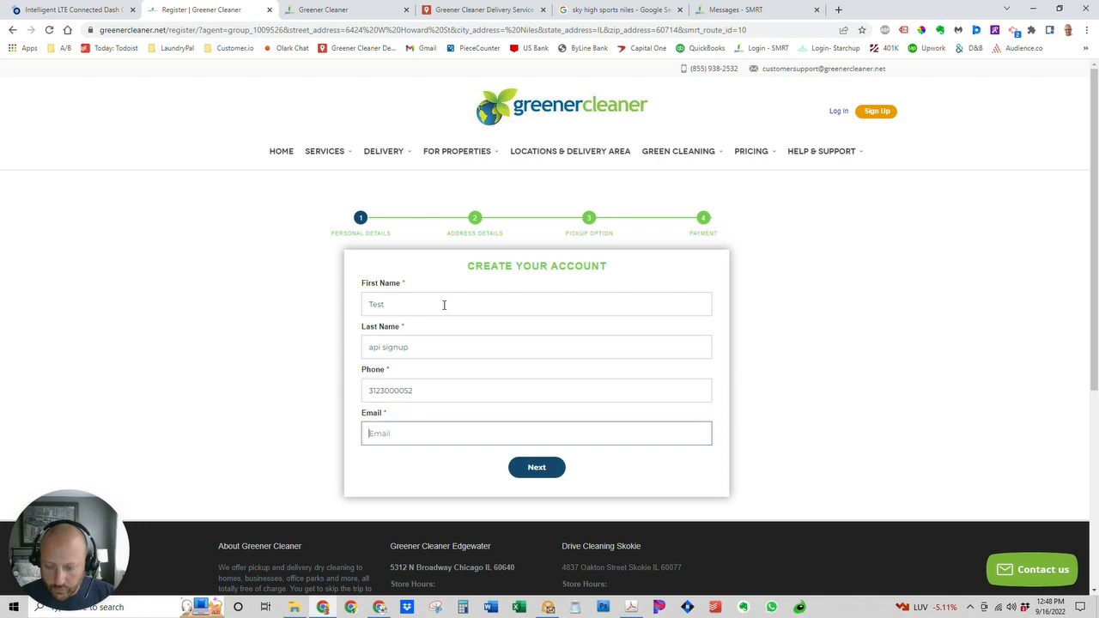
pyautogui.write('testapis')
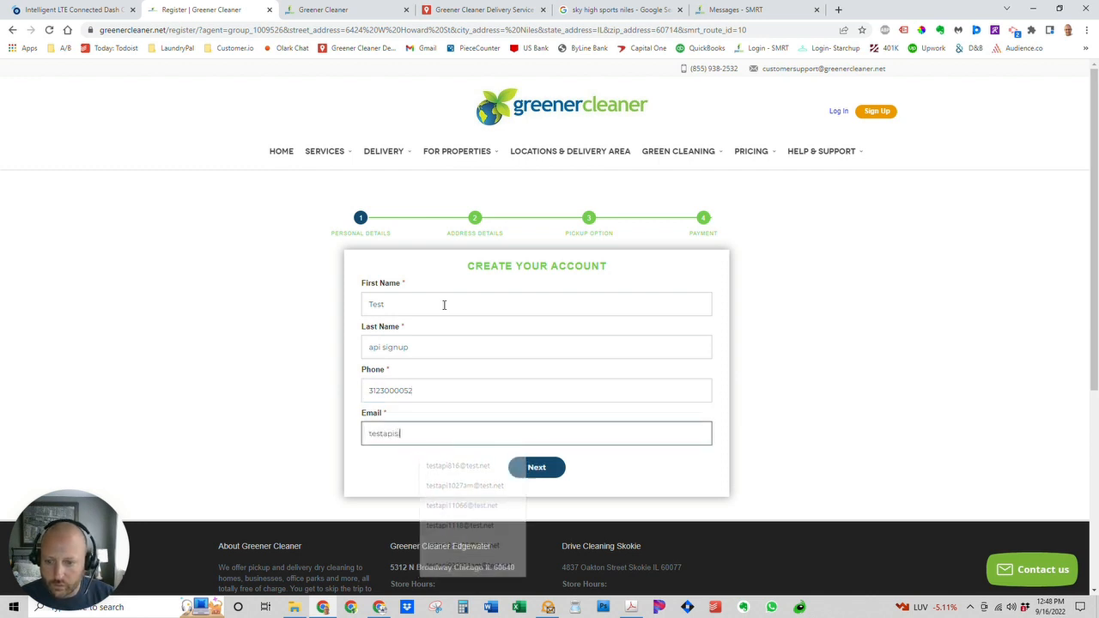
pyautogui.write('ignup@test.ne')
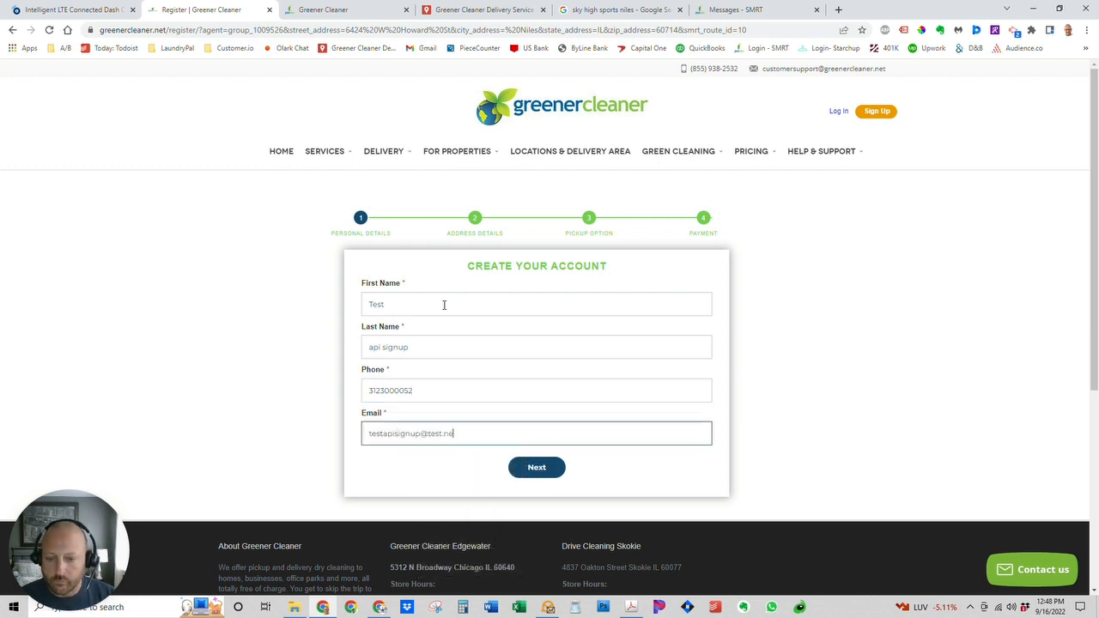
pyautogui.write('t')
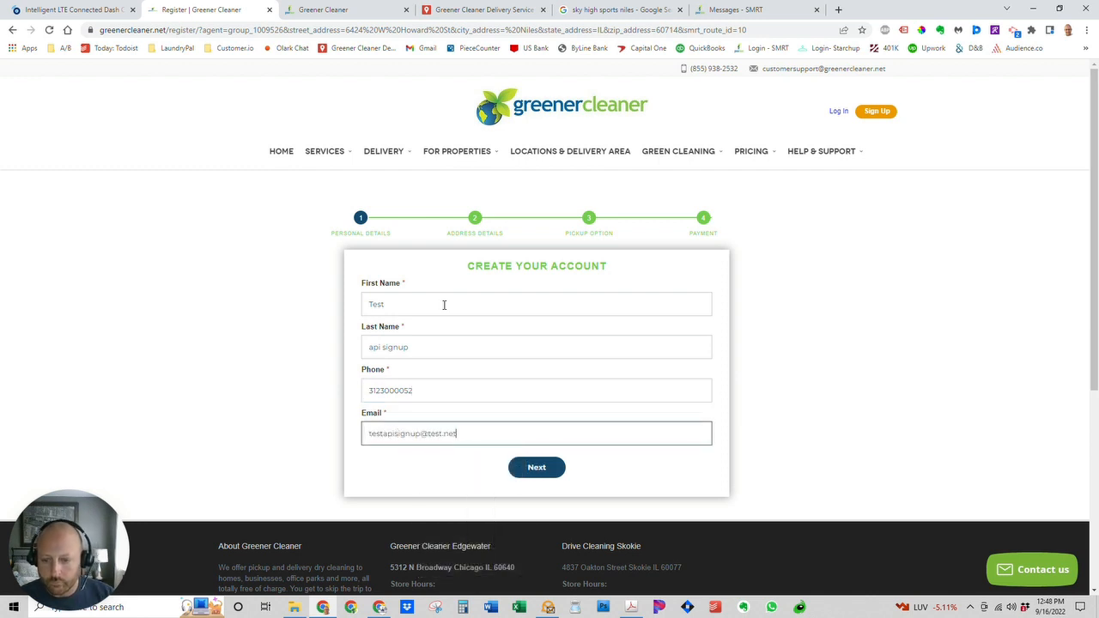
pyautogui.click(424, 426)
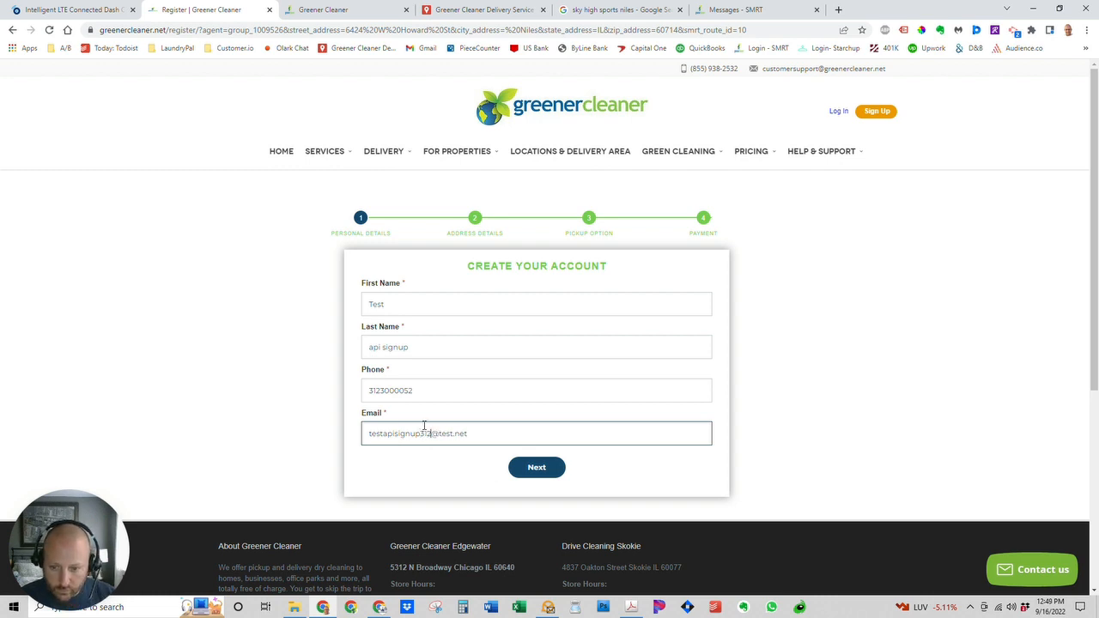
pyautogui.click(547, 474)
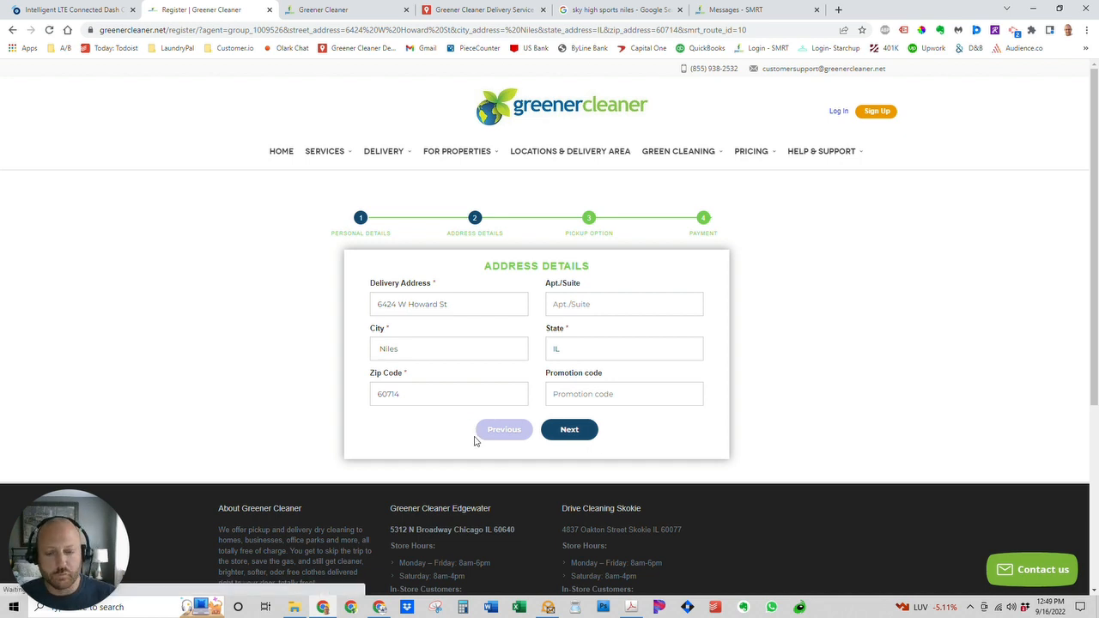
pyautogui.click(571, 431)
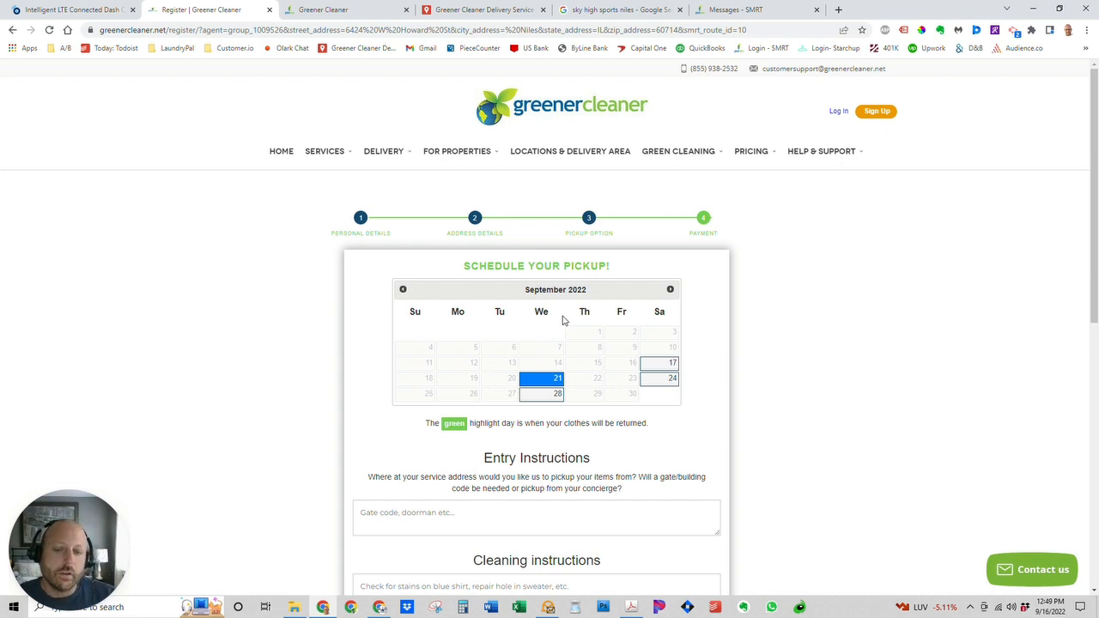
# Choose Wednesday, September 21 as the pickup date.
pyautogui.click(659, 364)
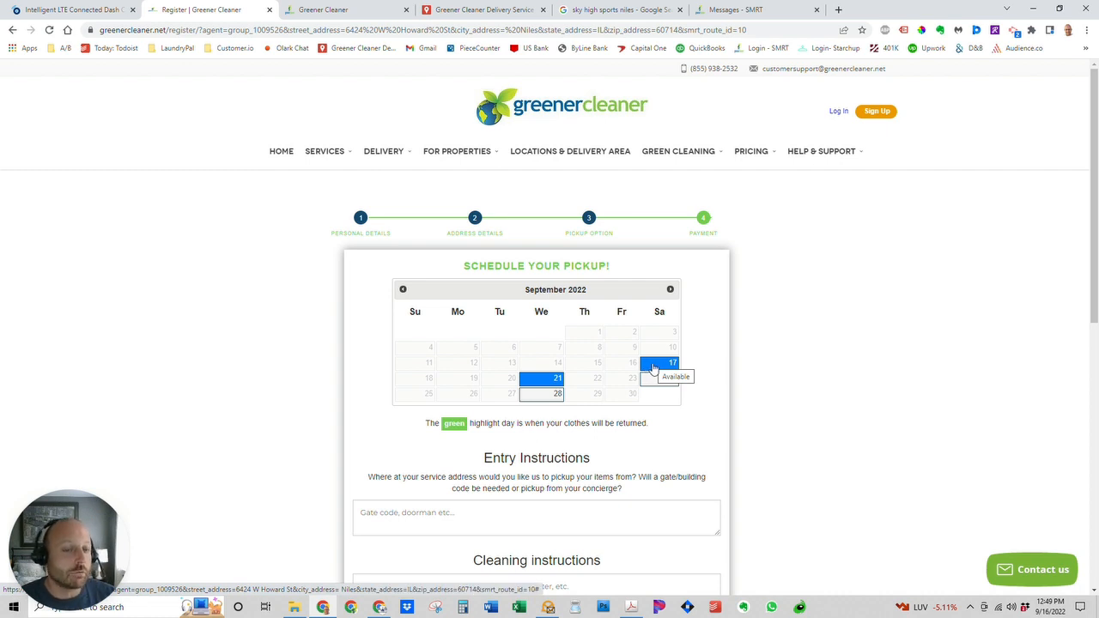
pyautogui.click(653, 367)
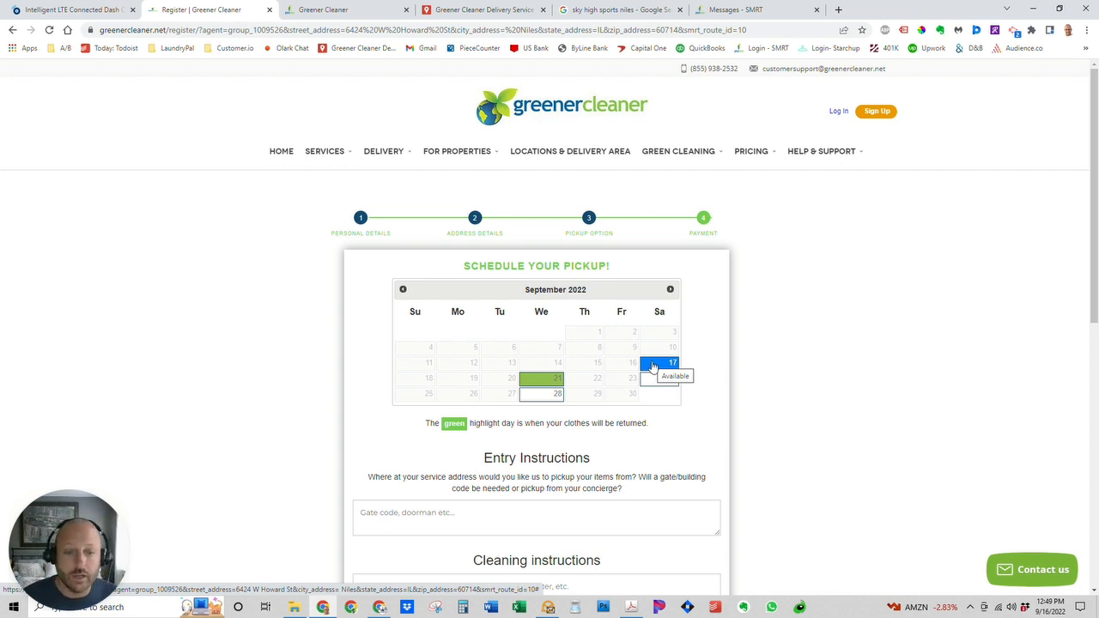
pyautogui.click(536, 383)
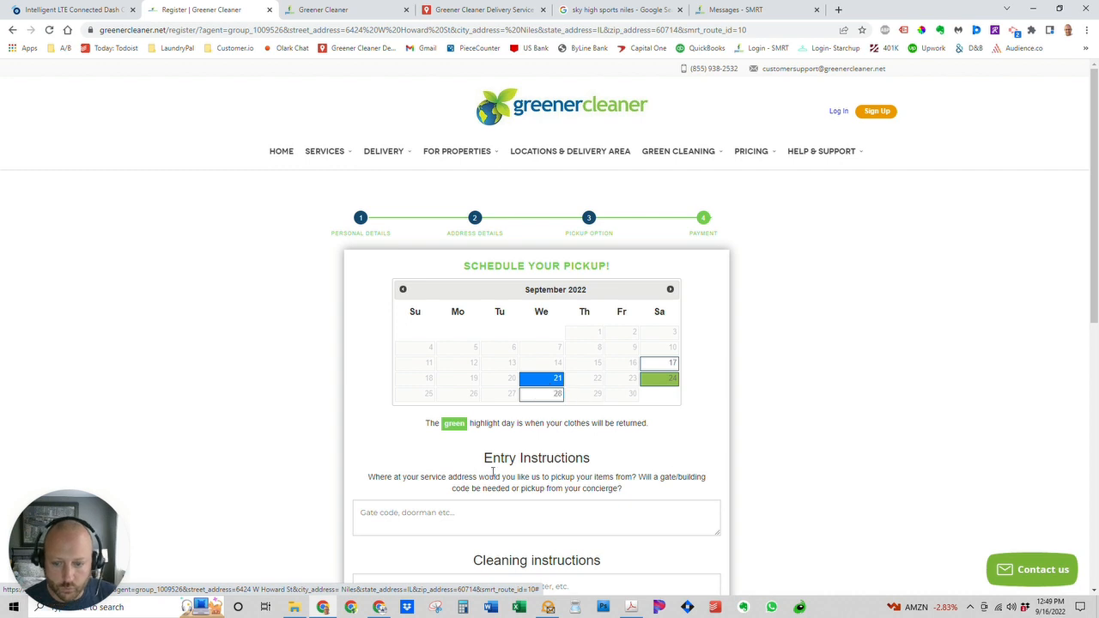
# Add 'Test entry instructions' and 'test cleaning instructions' and continue to payment.
pyautogui.click(482, 504)
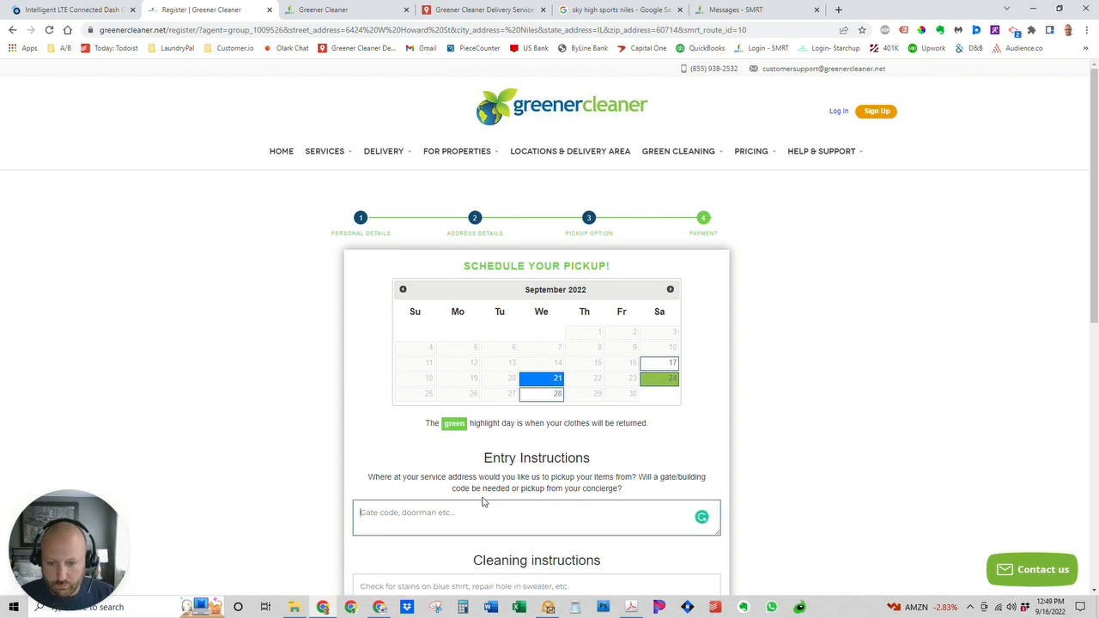
pyautogui.write('Test')
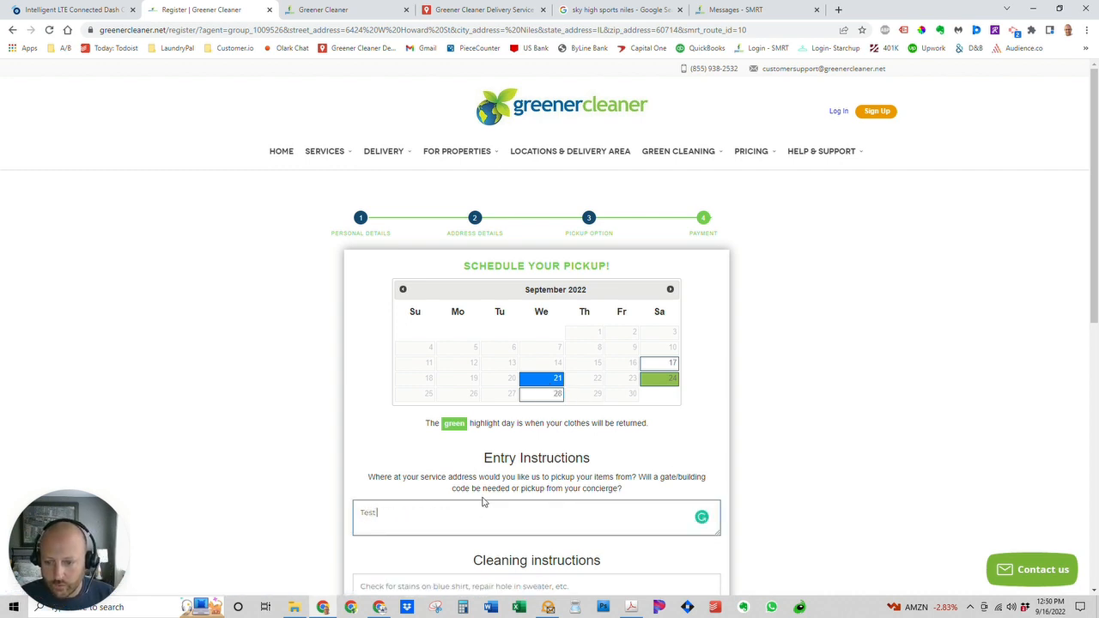
pyautogui.write(' entry ins')
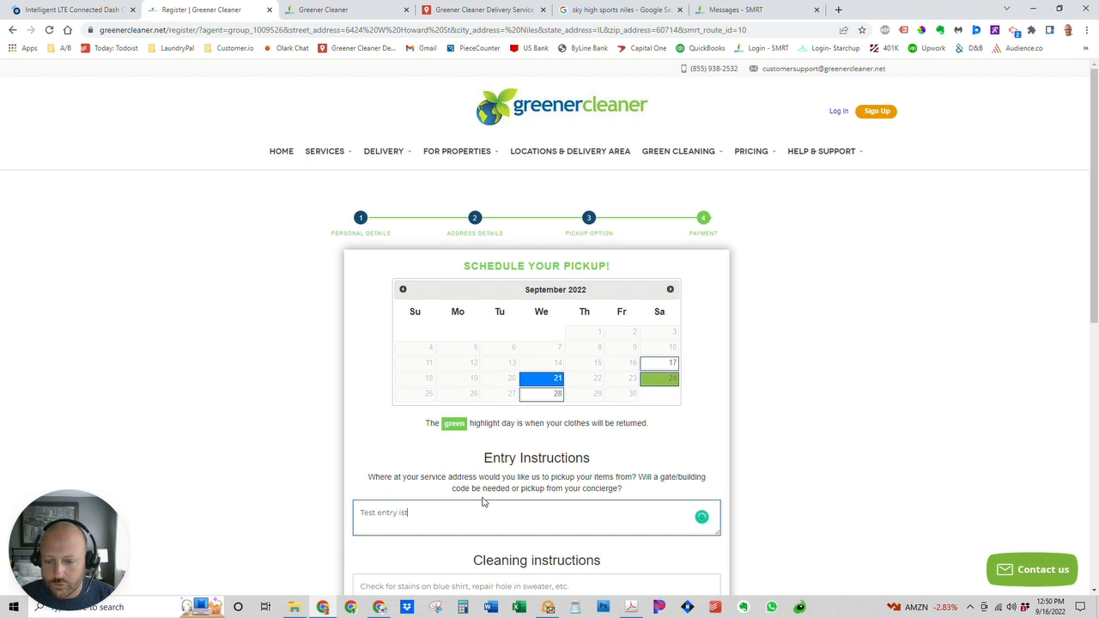
pyautogui.write('tructions')
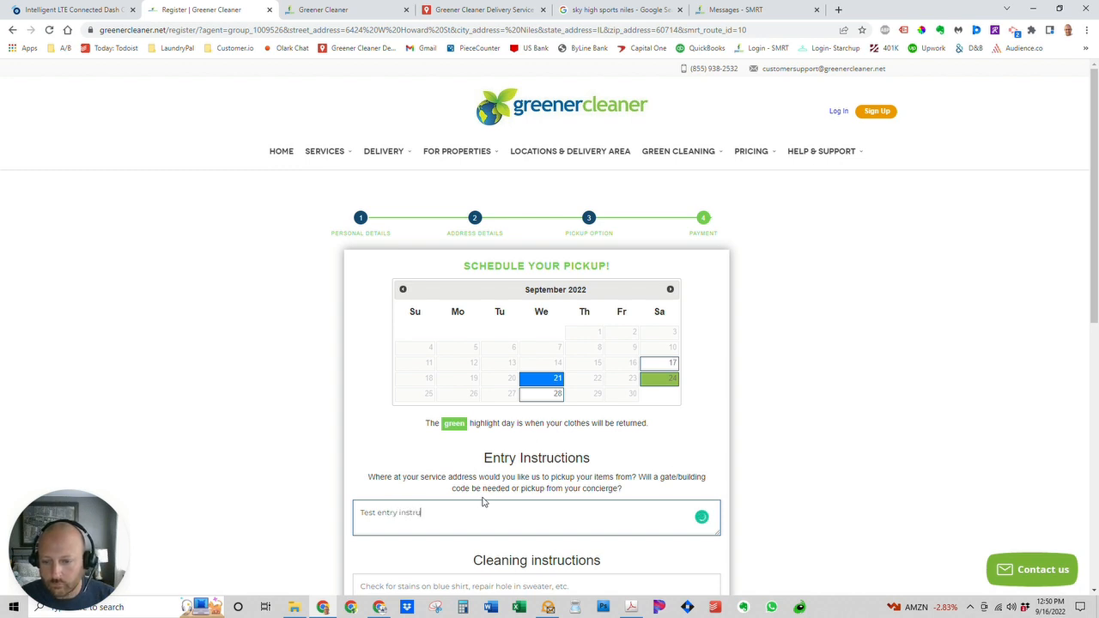
pyautogui.press('Tab')
pyautogui.write('tes')
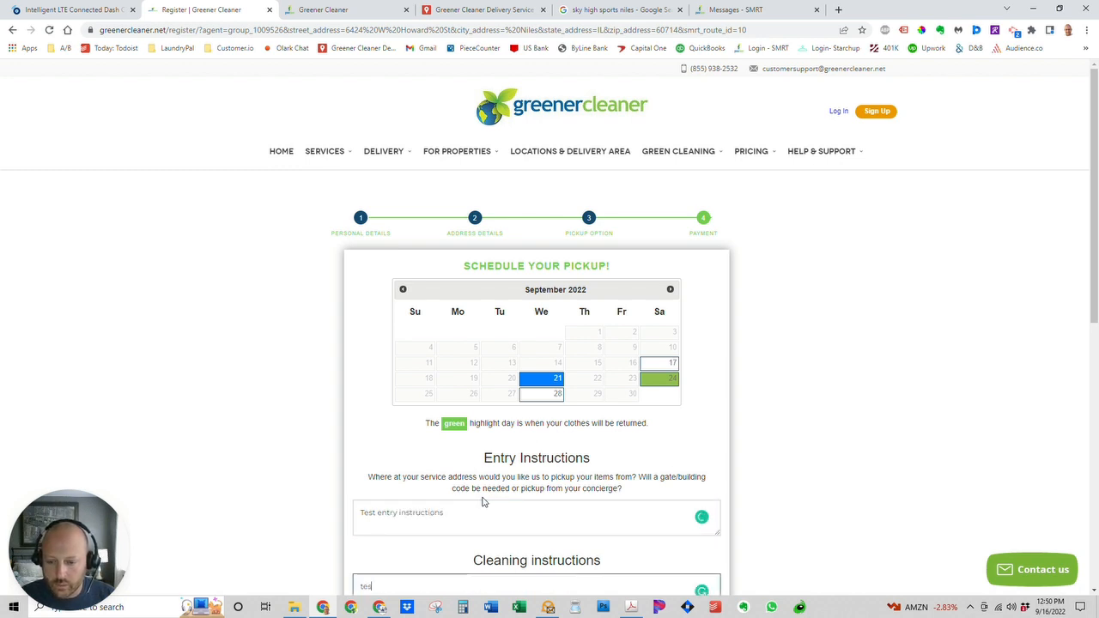
pyautogui.write('t cleaning instru')
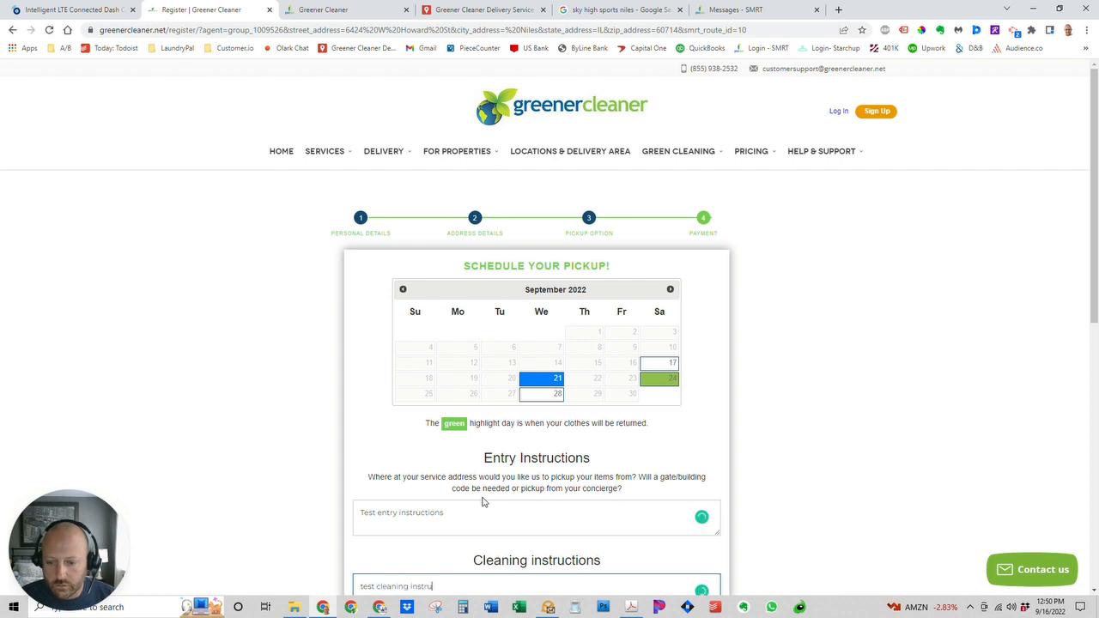
pyautogui.write('ctions')
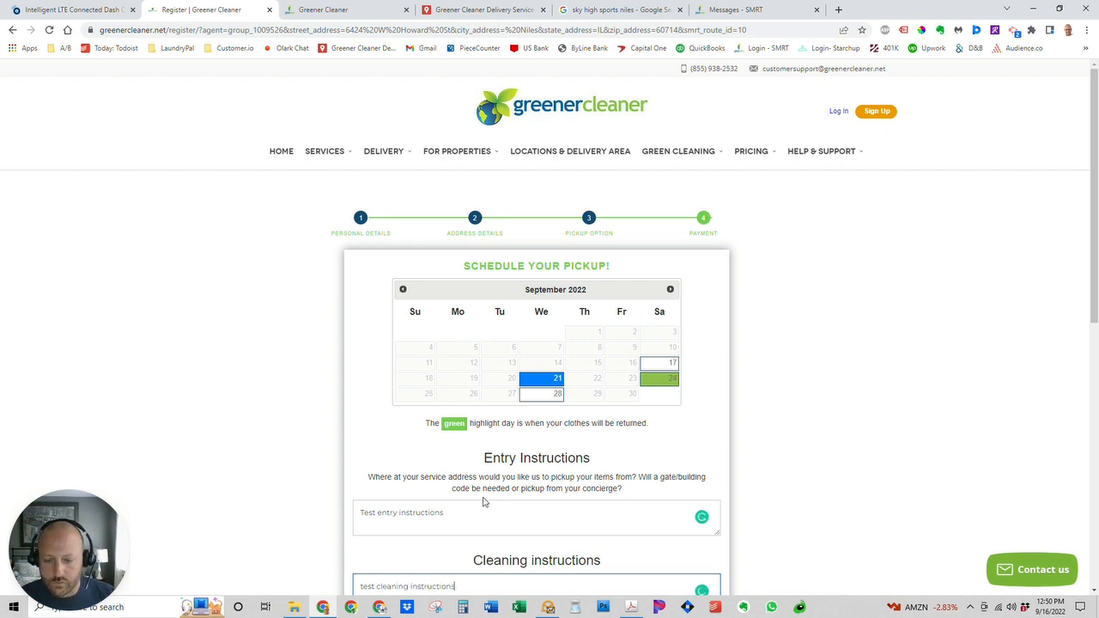
pyautogui.scroll(-2, 524, 494)
pyautogui.click(570, 531)
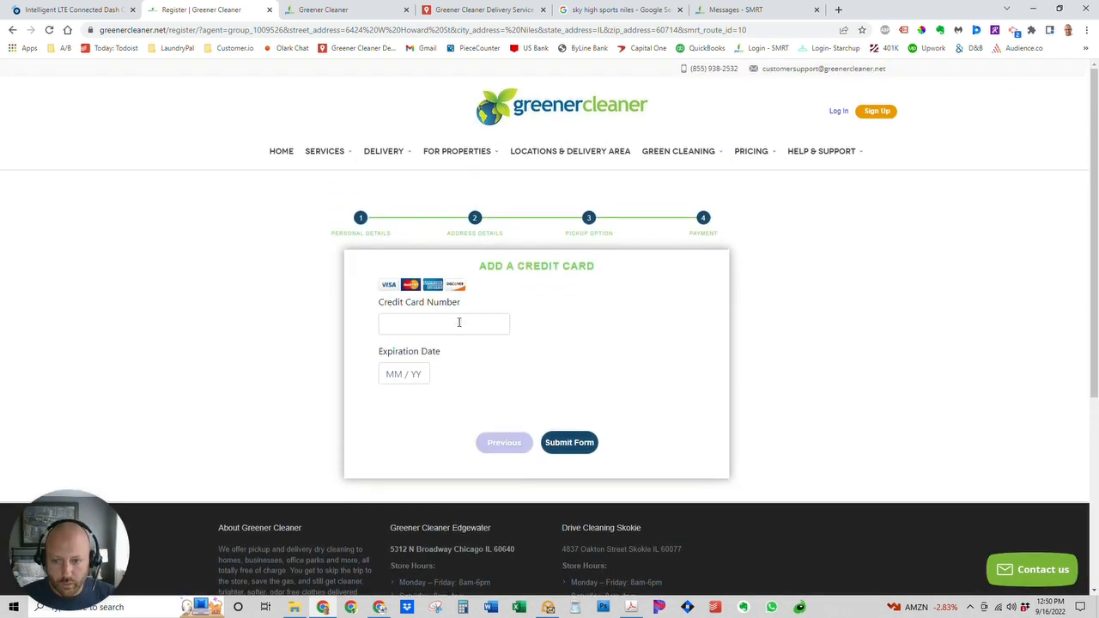
# Enter a test card number and expiry, submit the sign-up, and return to SMRT messages.
pyautogui.click(459, 322)
pyautogui.write('4111111111111111')
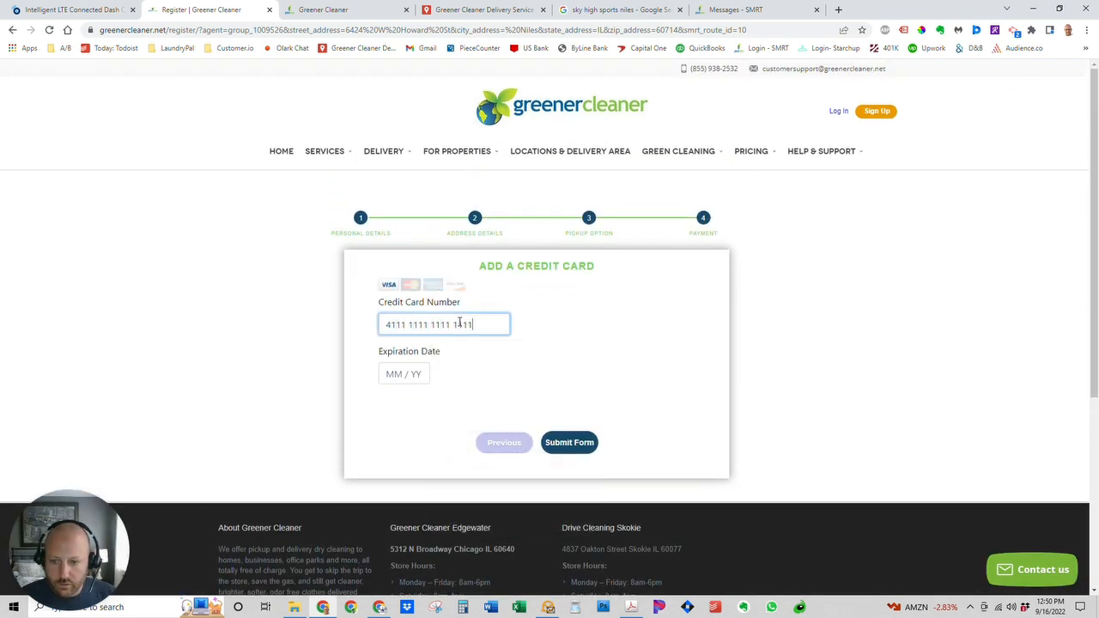
pyautogui.write('0525')
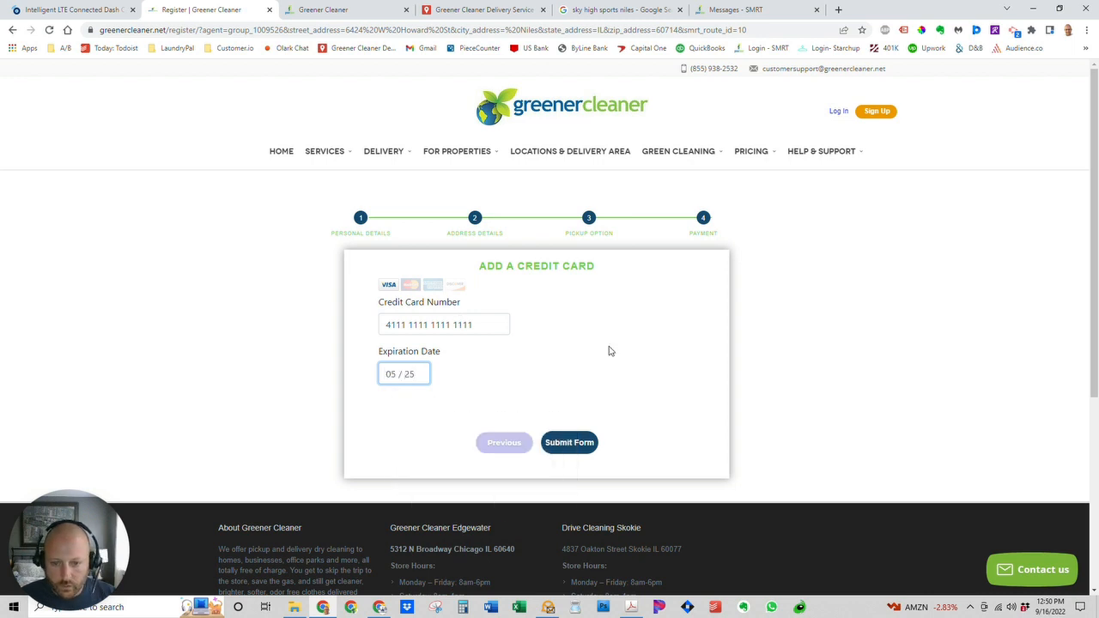
pyautogui.click(589, 443)
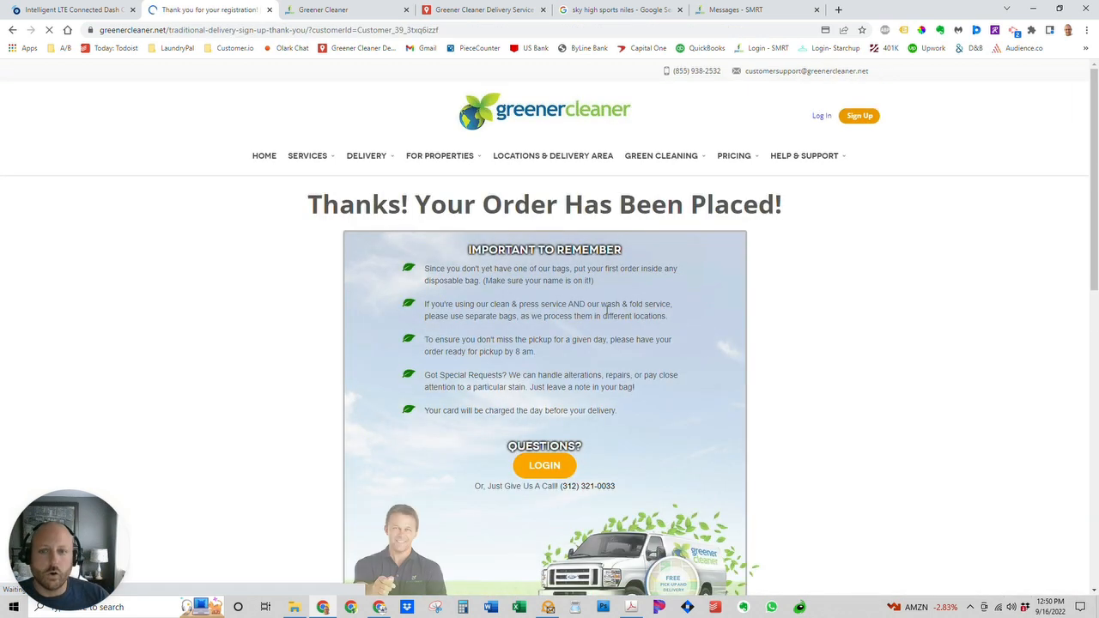
pyautogui.click(773, 10)
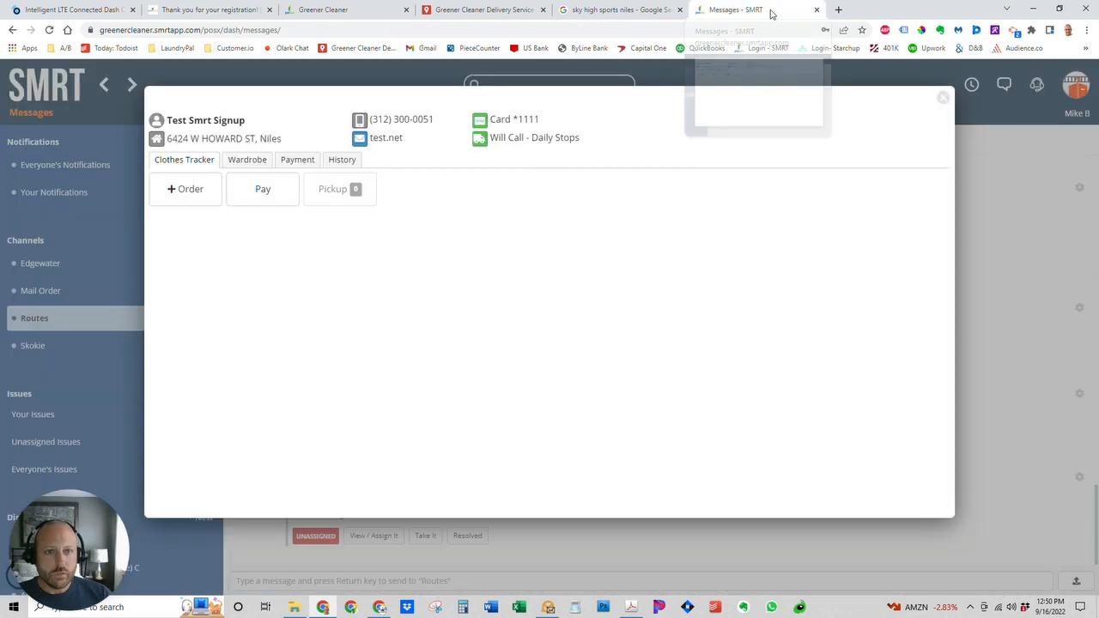
# Take ownership of the new signup's registration ticket showing Route 3.
pyautogui.click(944, 98)
pyautogui.click(1006, 89)
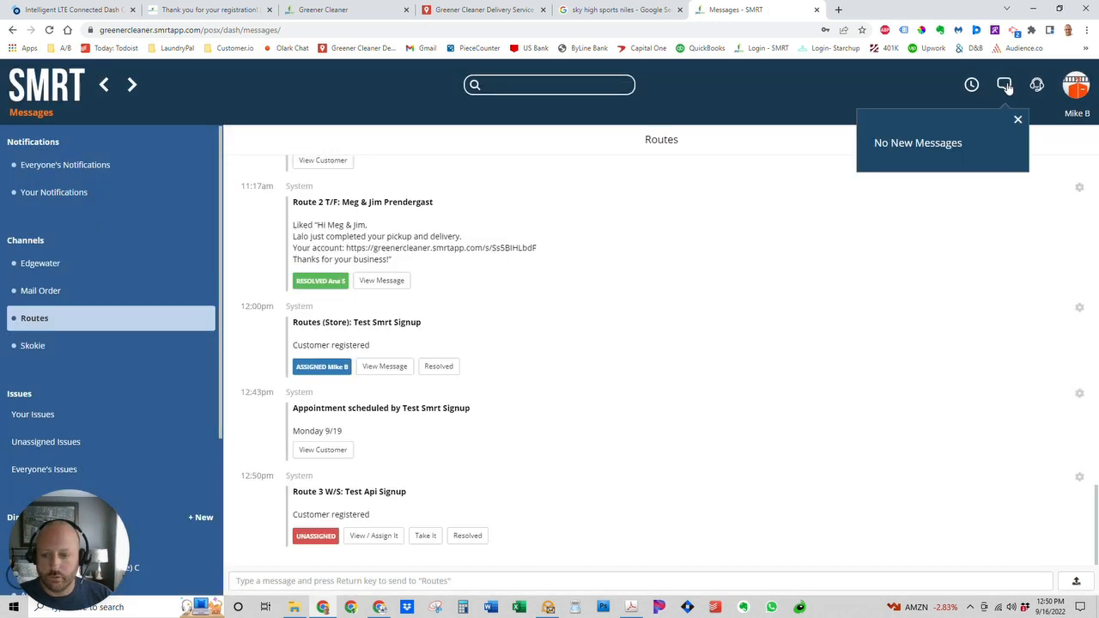
pyautogui.click(648, 306)
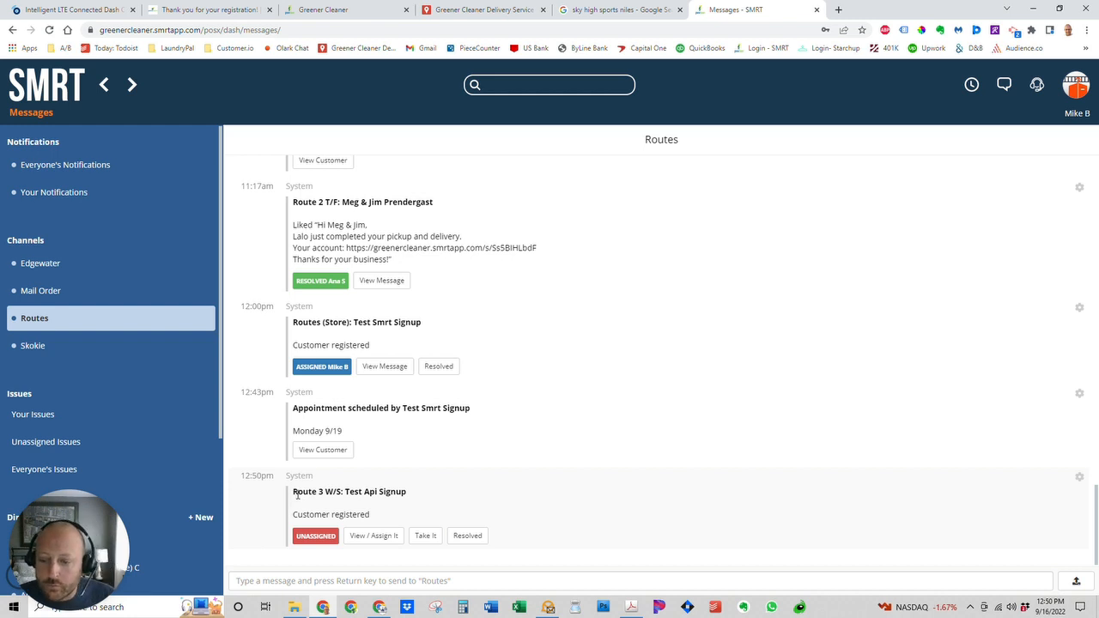
pyautogui.moveTo(293, 493); pyautogui.dragTo(325, 495)
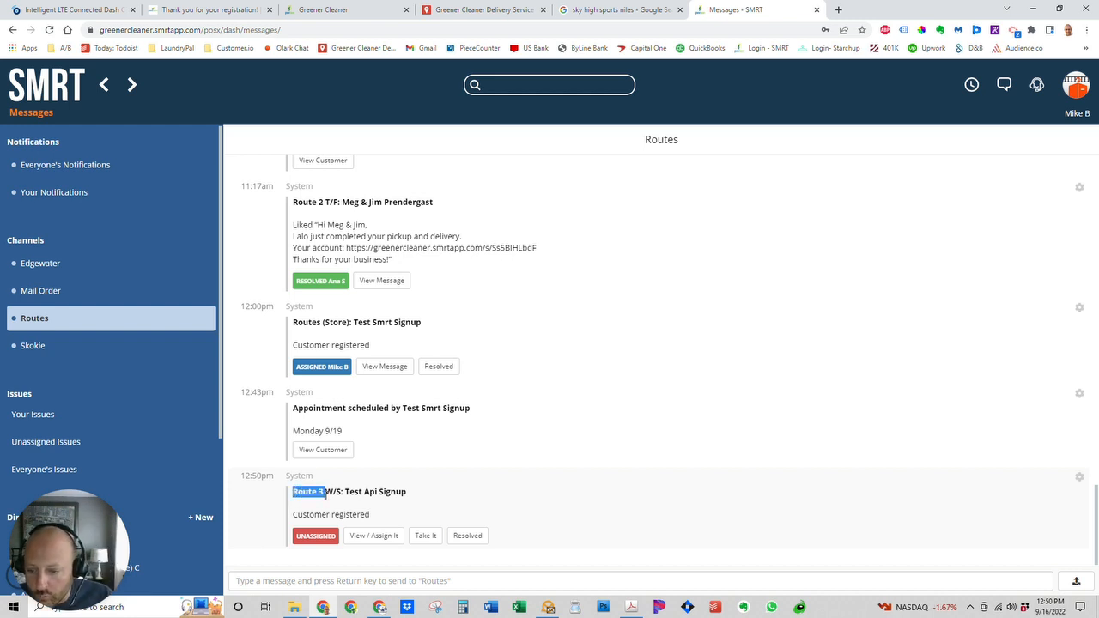
pyautogui.click(435, 541)
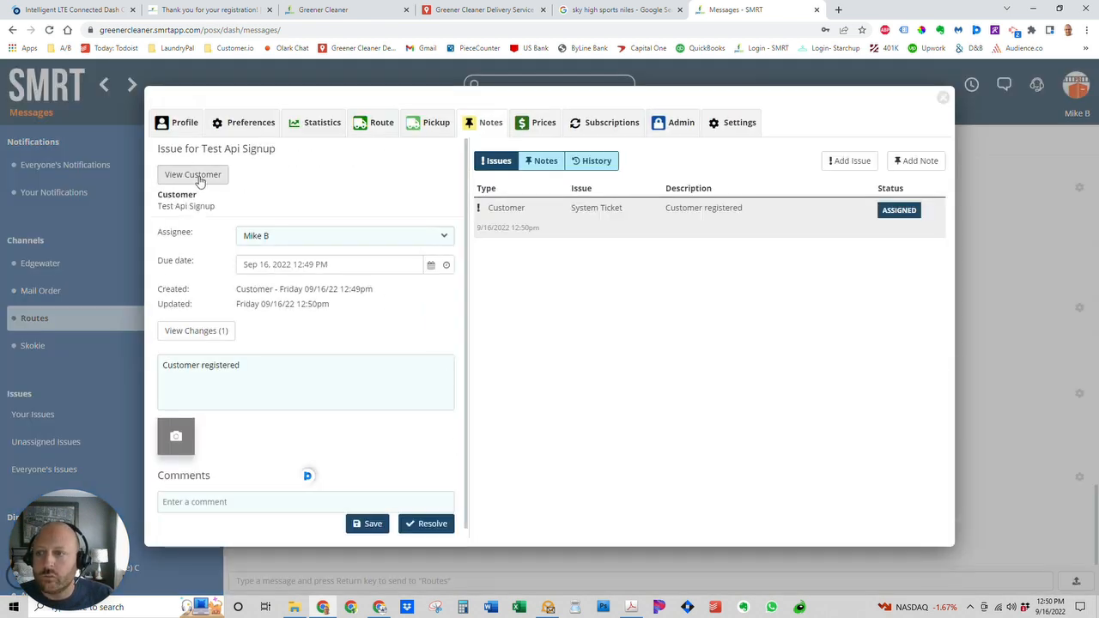
# Open the customer's admin settings, route settings, and pickup scheduling details.
pyautogui.click(679, 127)
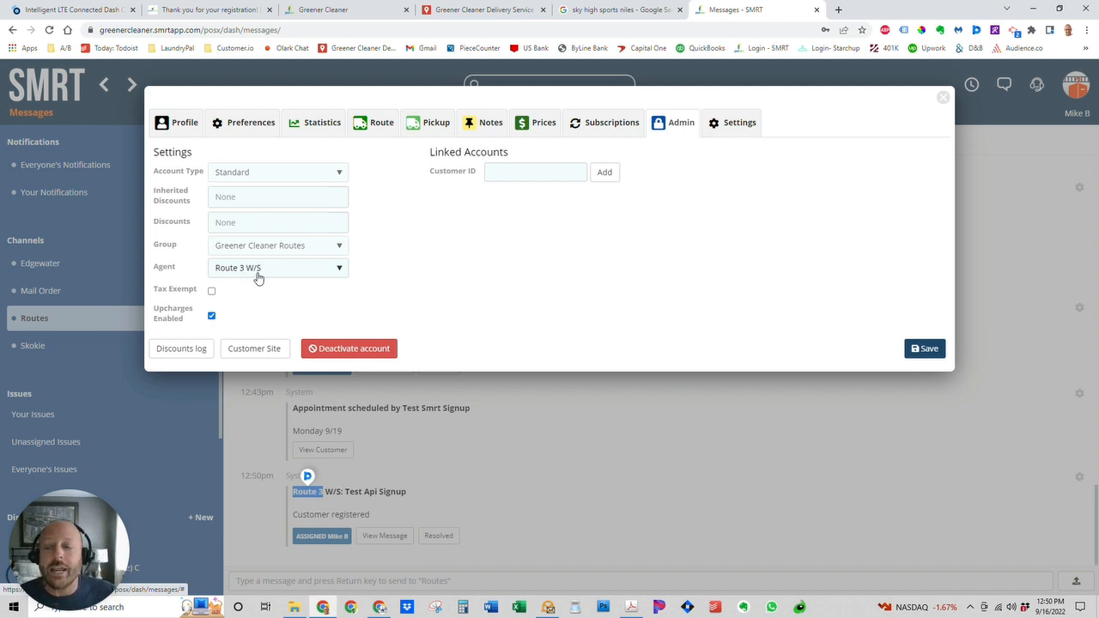
pyautogui.click(375, 124)
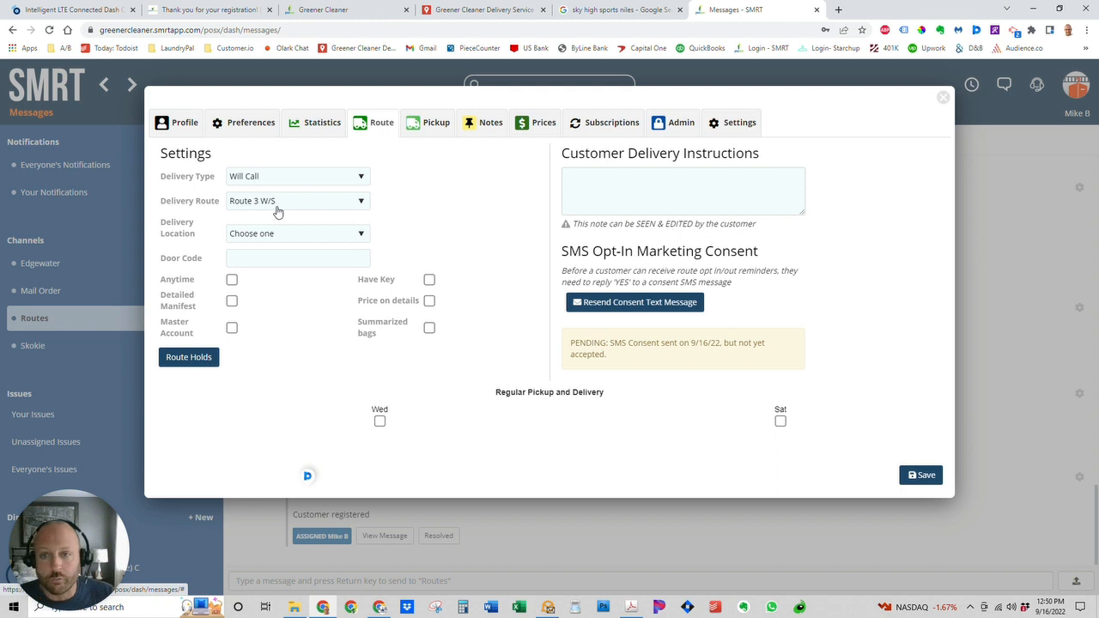
pyautogui.click(425, 125)
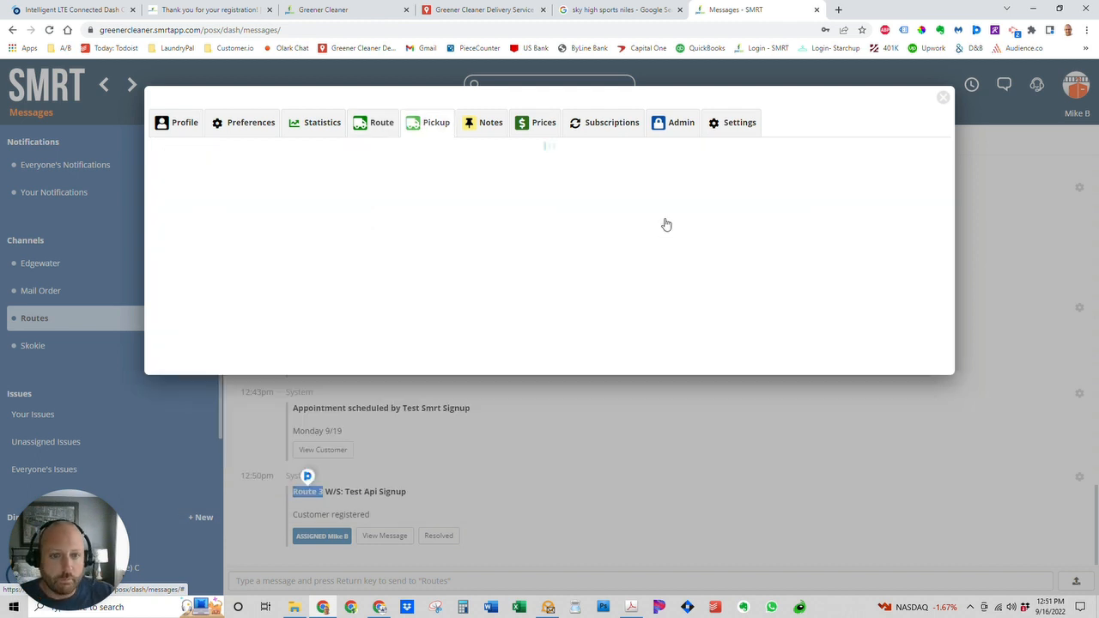
# Open the Sep 21, 2022 stop to check its route and its entry and cleaning instructions.
pyautogui.click(726, 204)
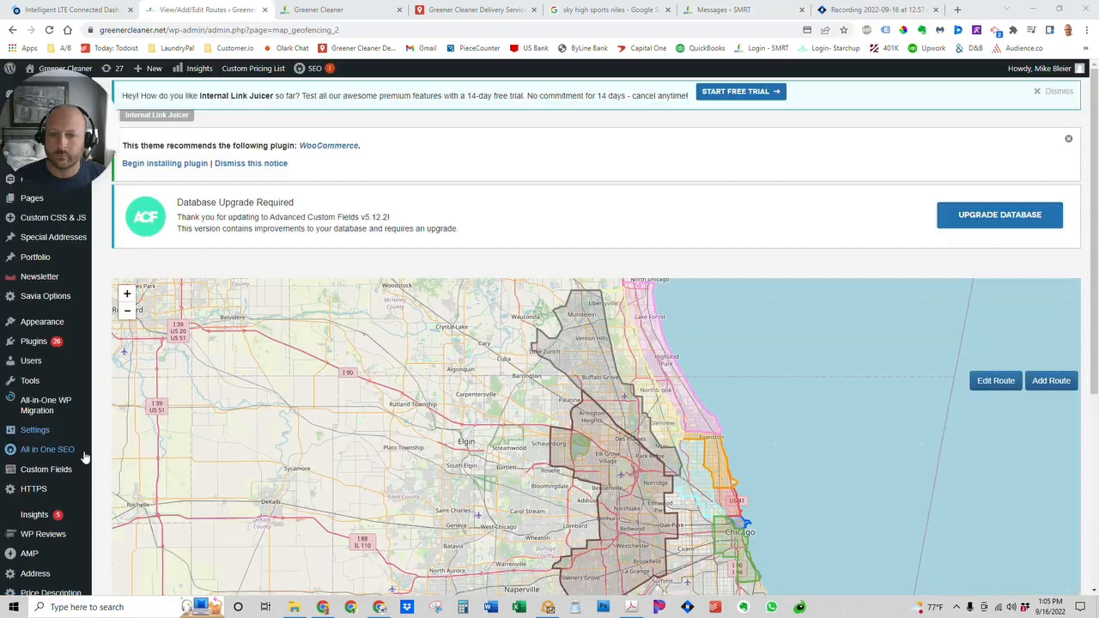
pyautogui.moveTo(47, 449)
pyautogui.scroll(-1, 344, 369)
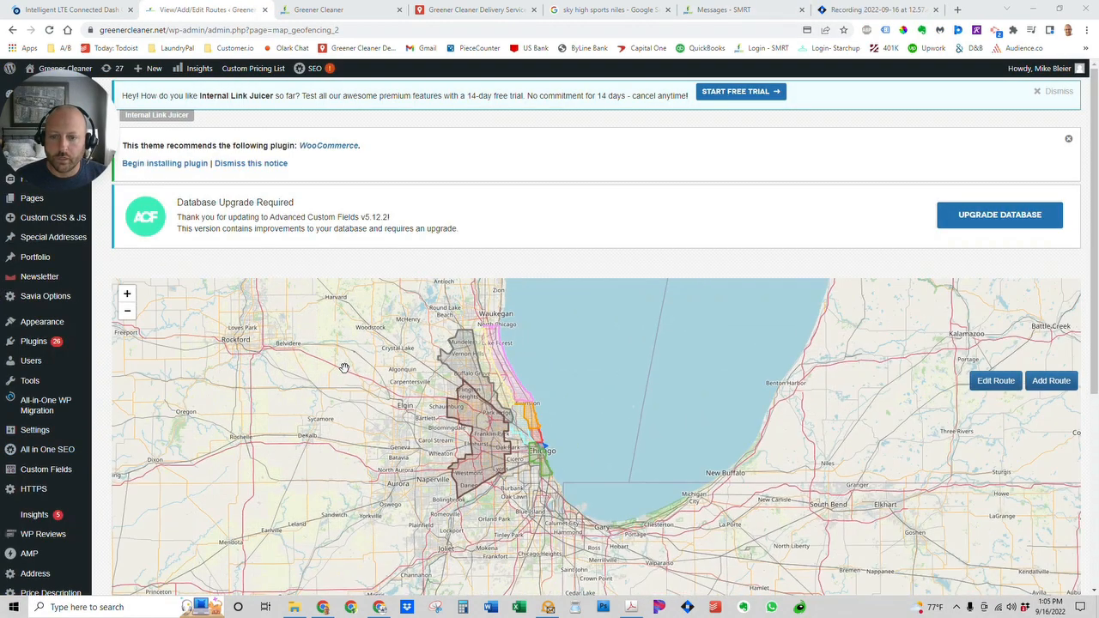
# Look over the existing geofenced route zones, then bring up the Greener Cleaner Delivery Service map.
pyautogui.scroll(1, 343, 369)
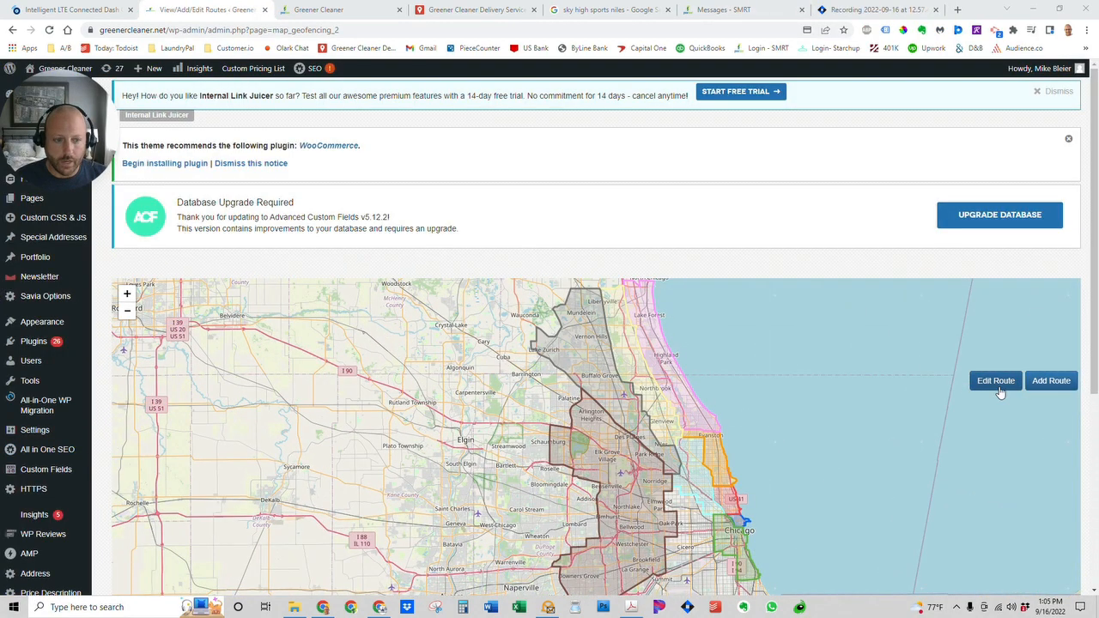
pyautogui.scroll(-2, 1094, 318)
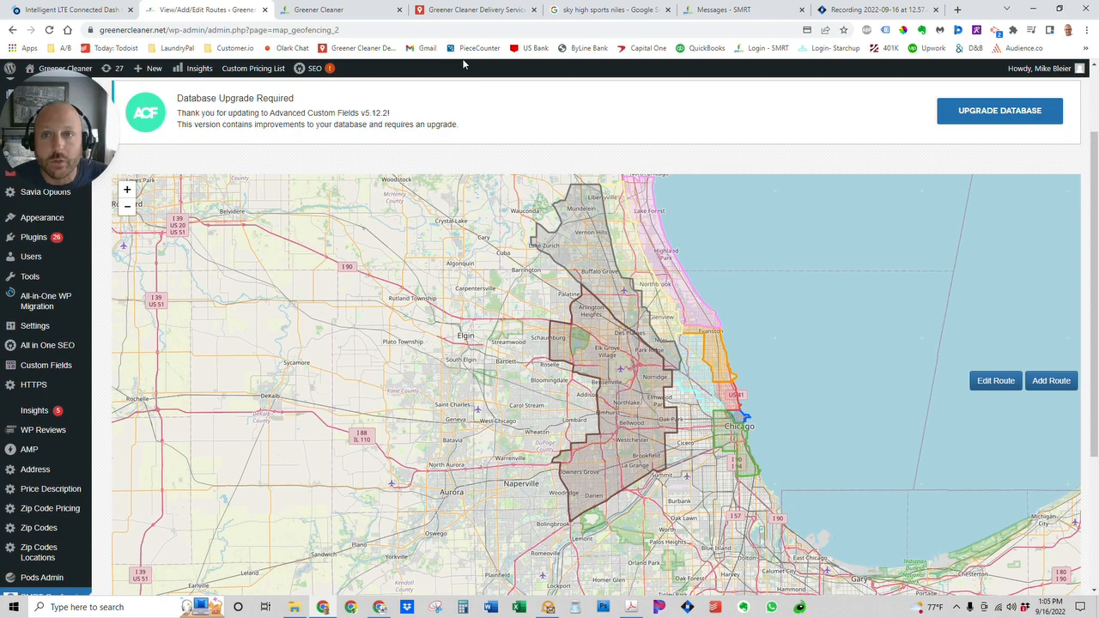
pyautogui.click(471, 10)
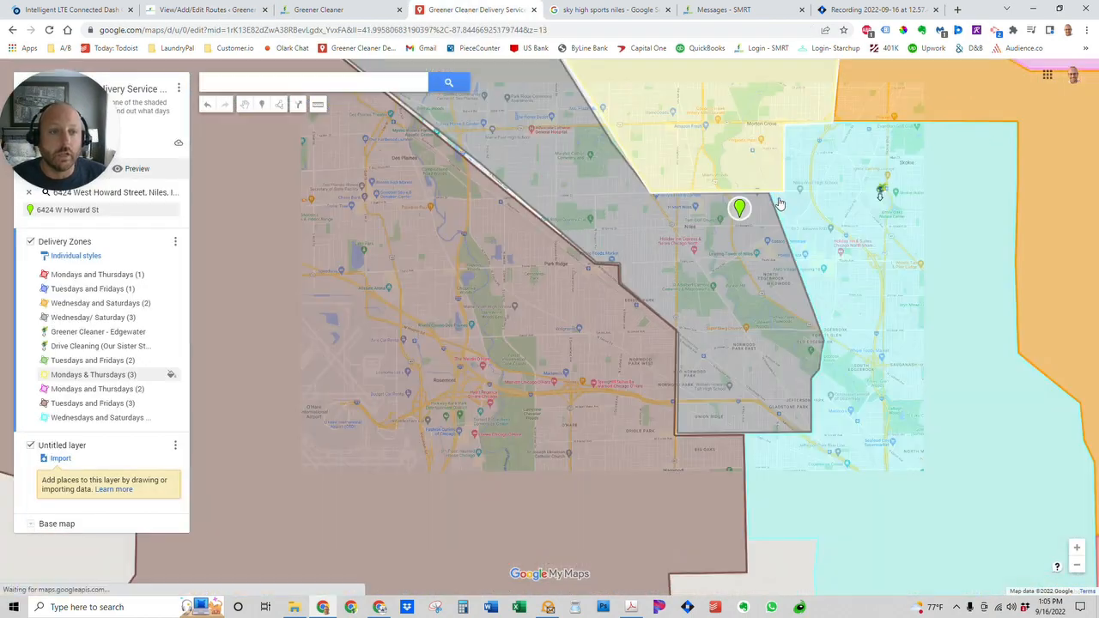
# Zoom out and pan the My Maps view to show all delivery zones around Chicago.
pyautogui.scroll(-5, 779, 204)
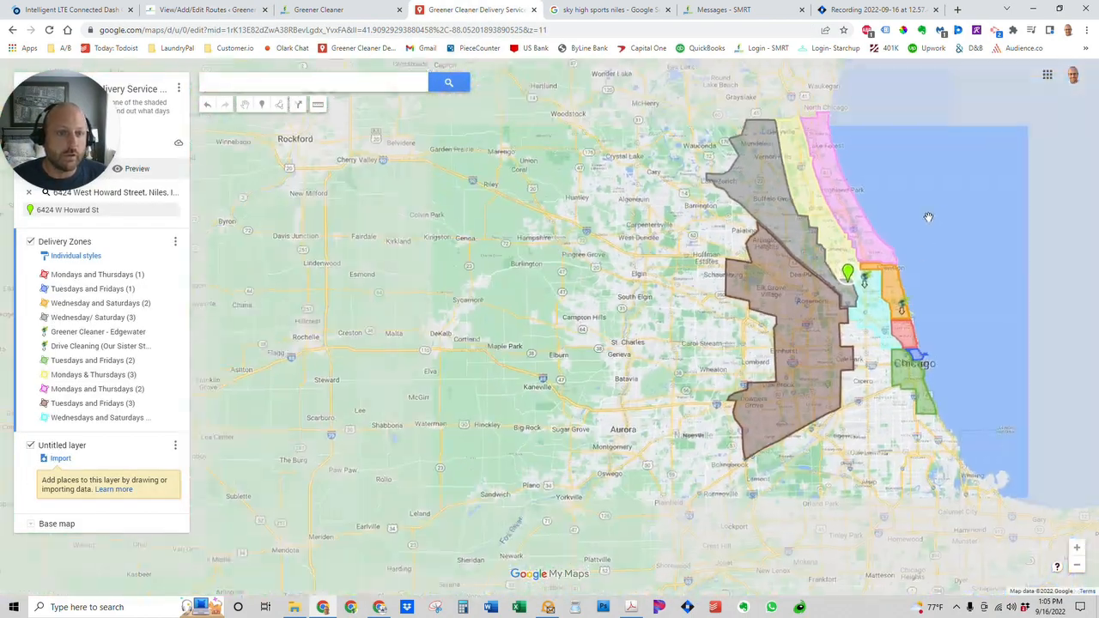
pyautogui.moveTo(928, 217); pyautogui.dragTo(883, 246)
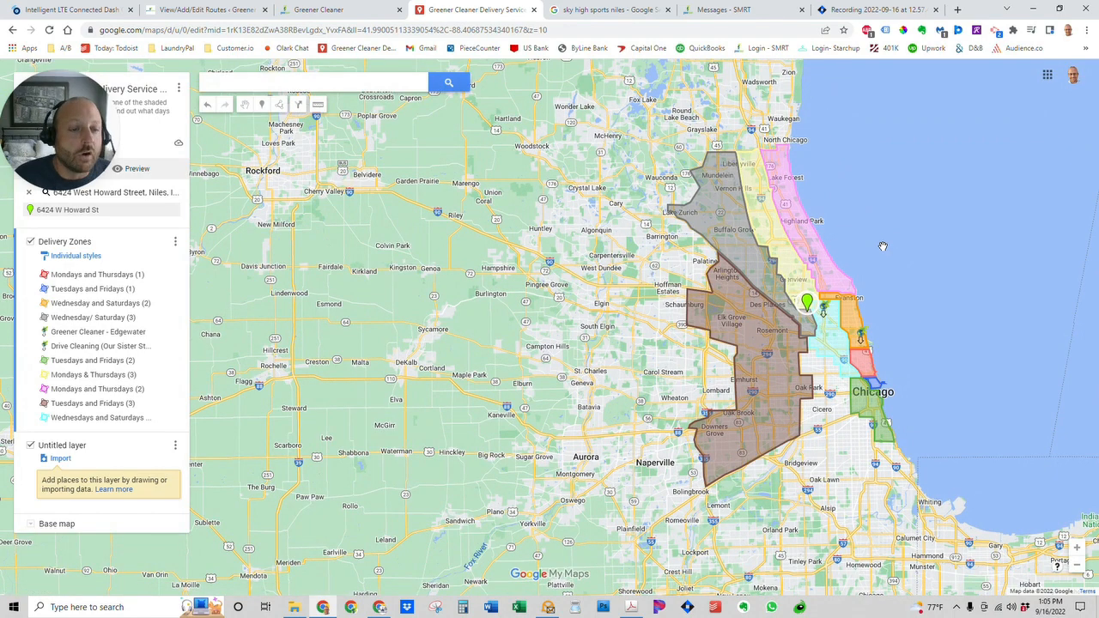
pyautogui.scroll(1, 912, 248)
pyautogui.moveTo(867, 218); pyautogui.dragTo(949, 297)
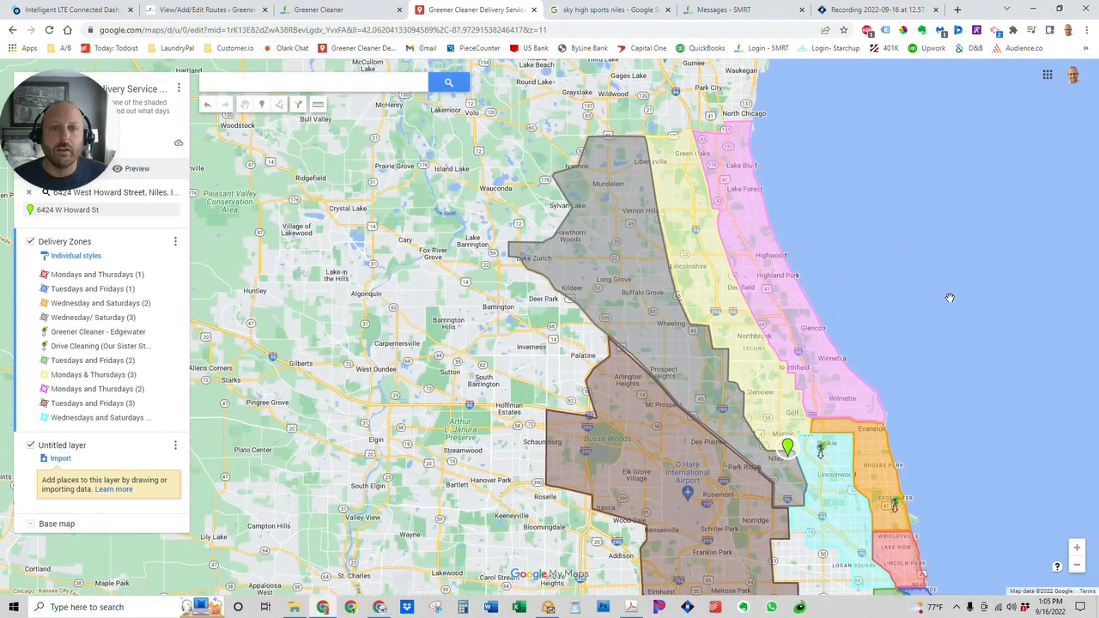
pyautogui.scroll(-1, 949, 296)
# Return to the SMRT Geofencing routes map and nudge it slightly downward.
pyautogui.click(218, 10)
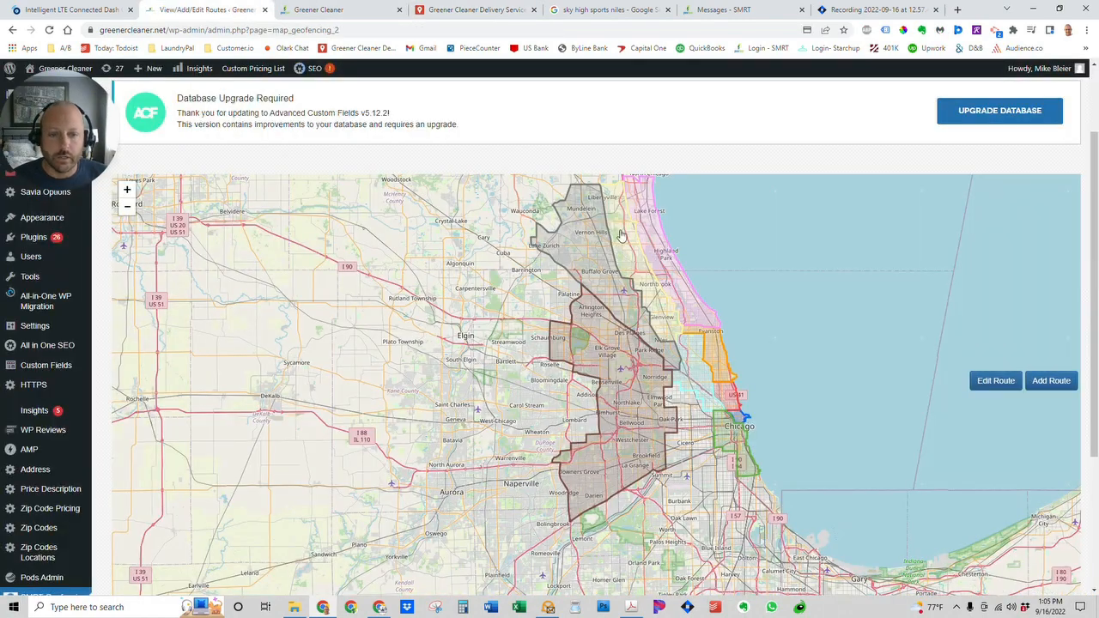
pyautogui.moveTo(768, 253); pyautogui.dragTo(763, 271)
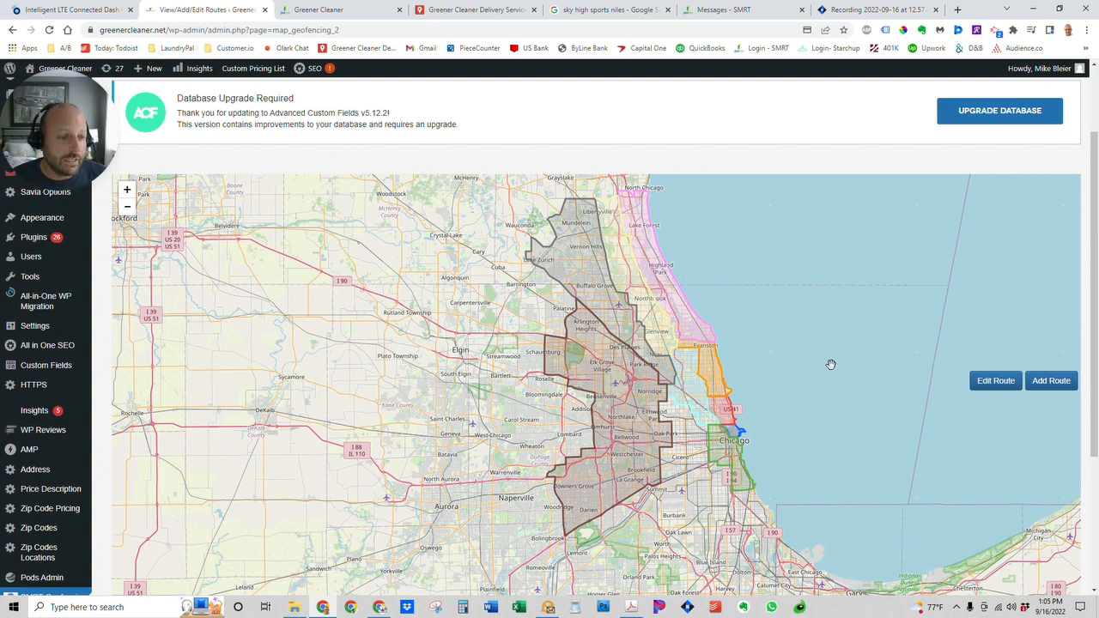
# Add a new route named 'Test Route' with the purple colour 5a0971.
pyautogui.click(1048, 384)
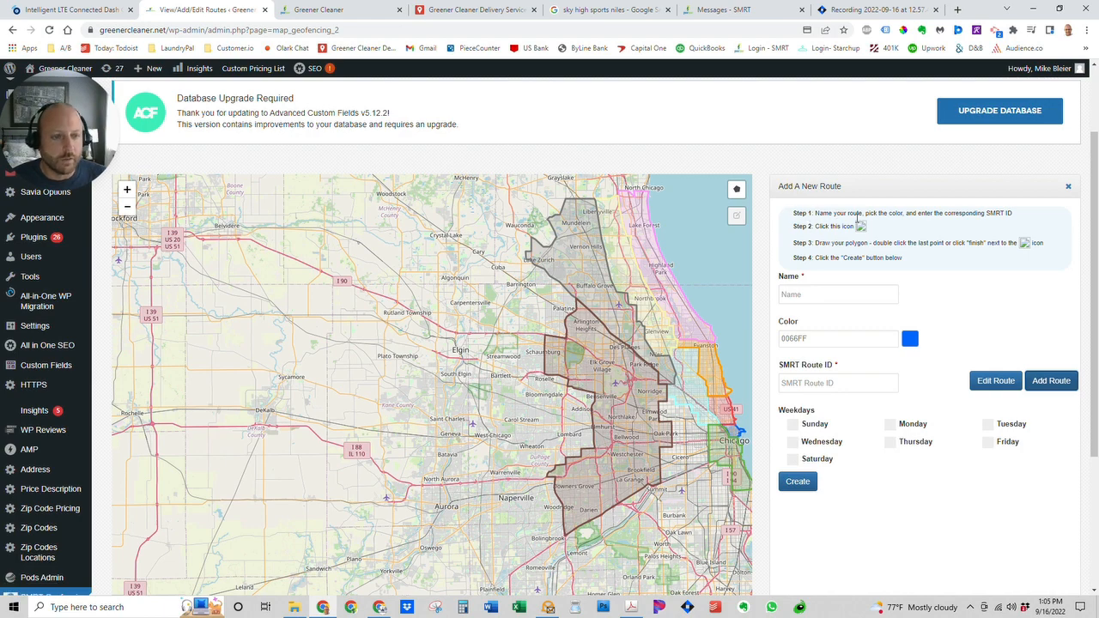
pyautogui.click(809, 293)
pyautogui.write('Test Route')
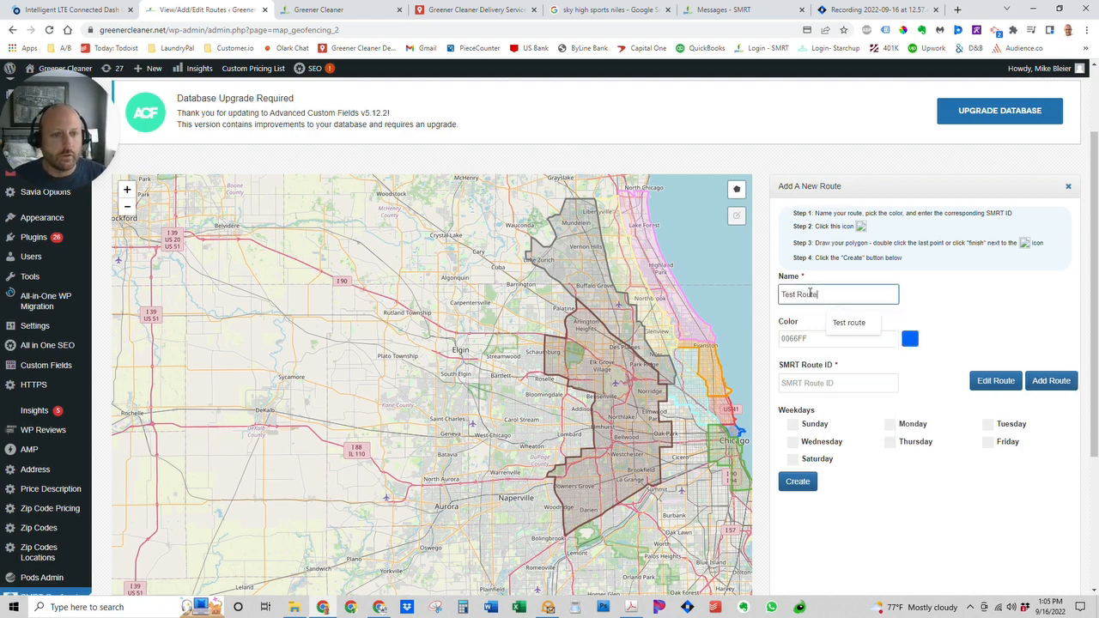
pyautogui.press('Tab')
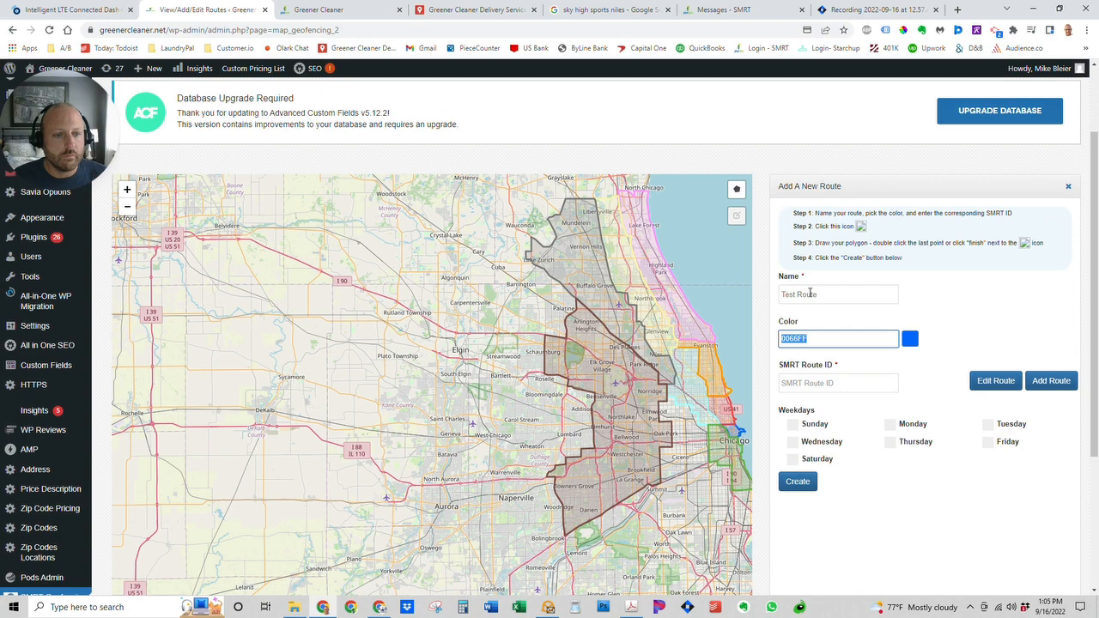
pyautogui.click(910, 340)
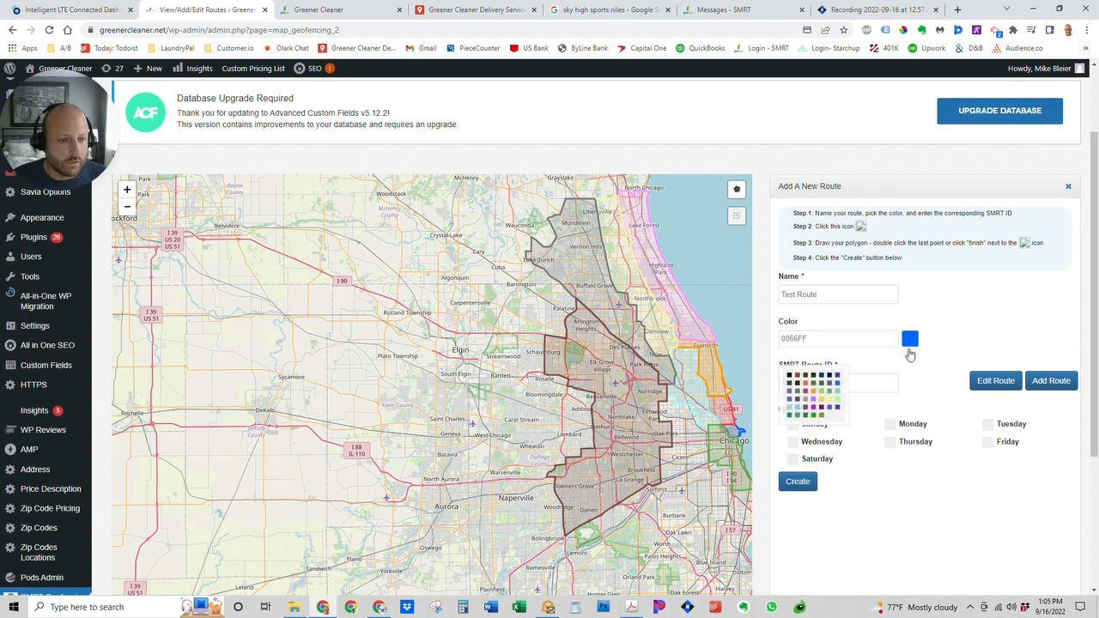
pyautogui.click(822, 415)
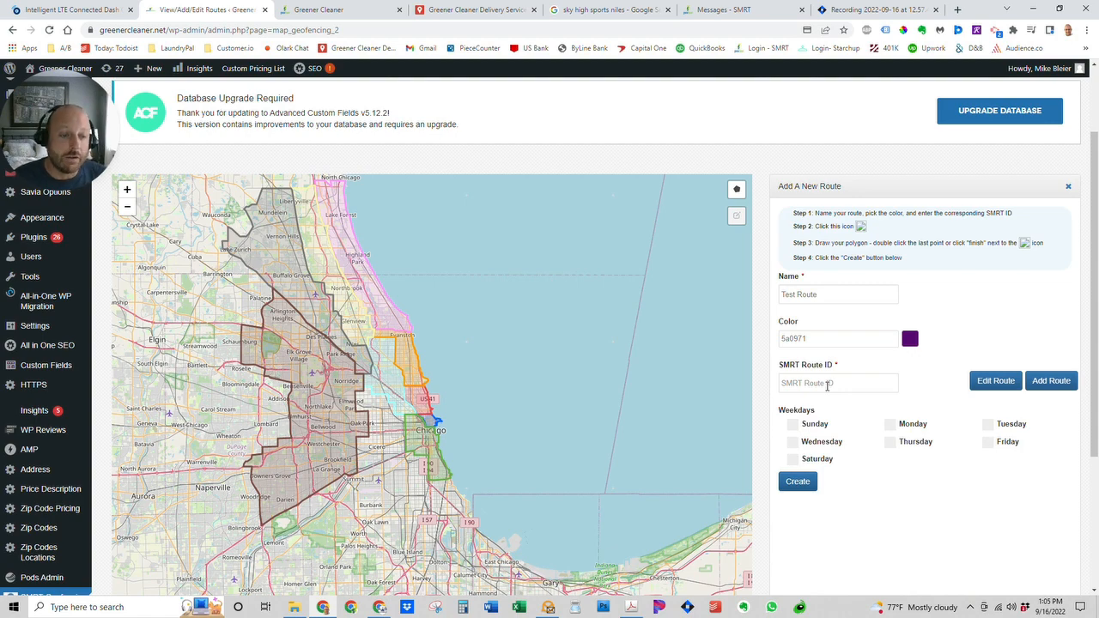
# In SMRT, close the stop details and go to Settings > Delivery > Routes.
pyautogui.click(724, 10)
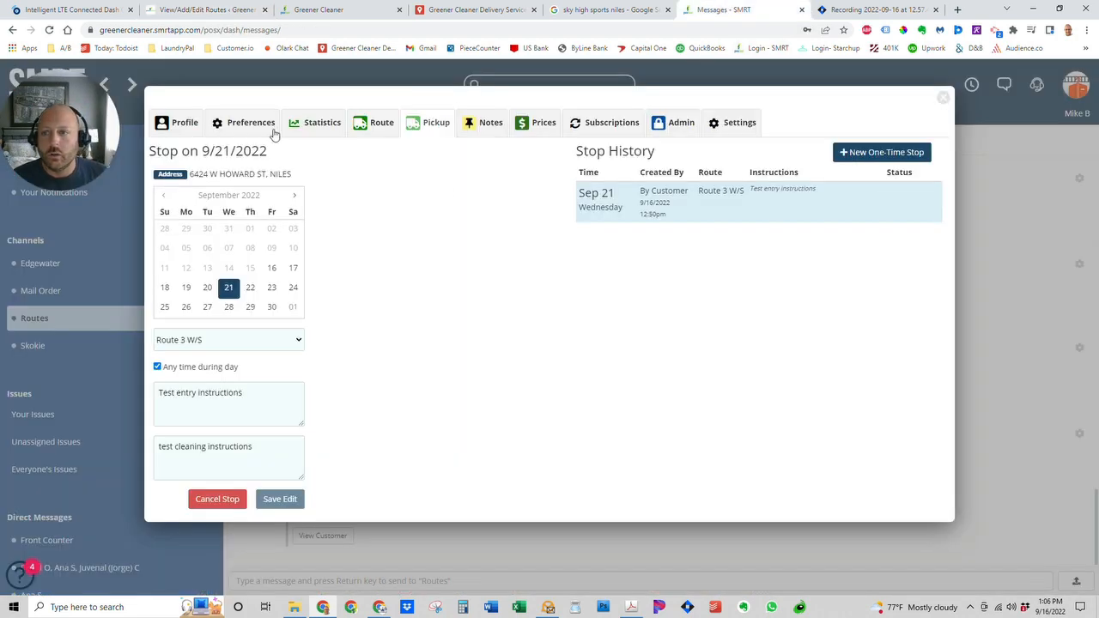
pyautogui.click(937, 101)
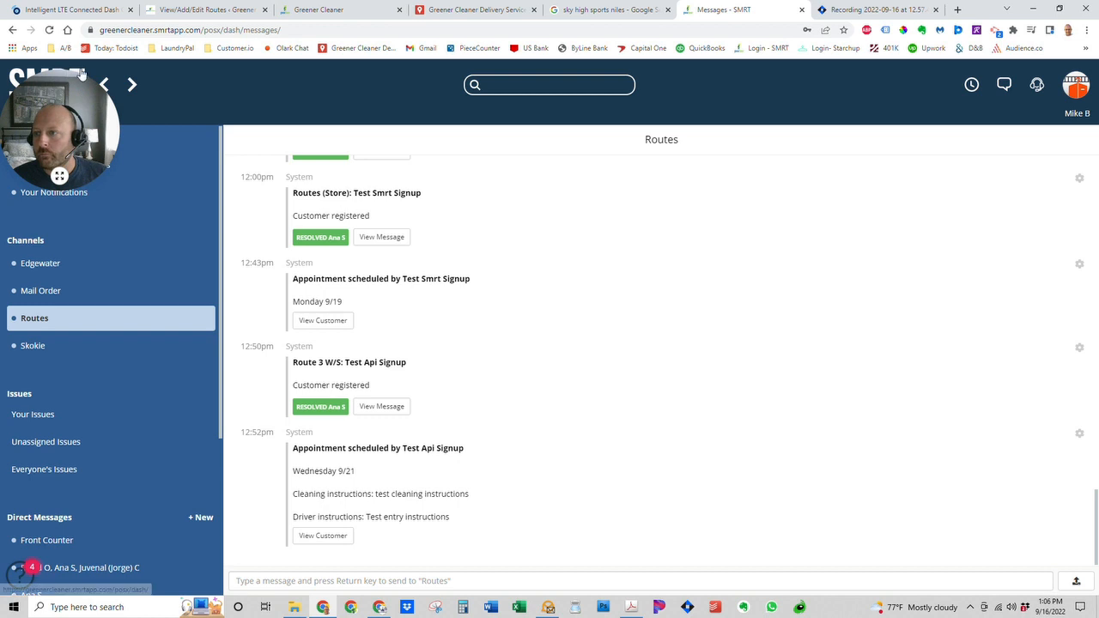
pyautogui.click(174, 100)
pyautogui.click(510, 403)
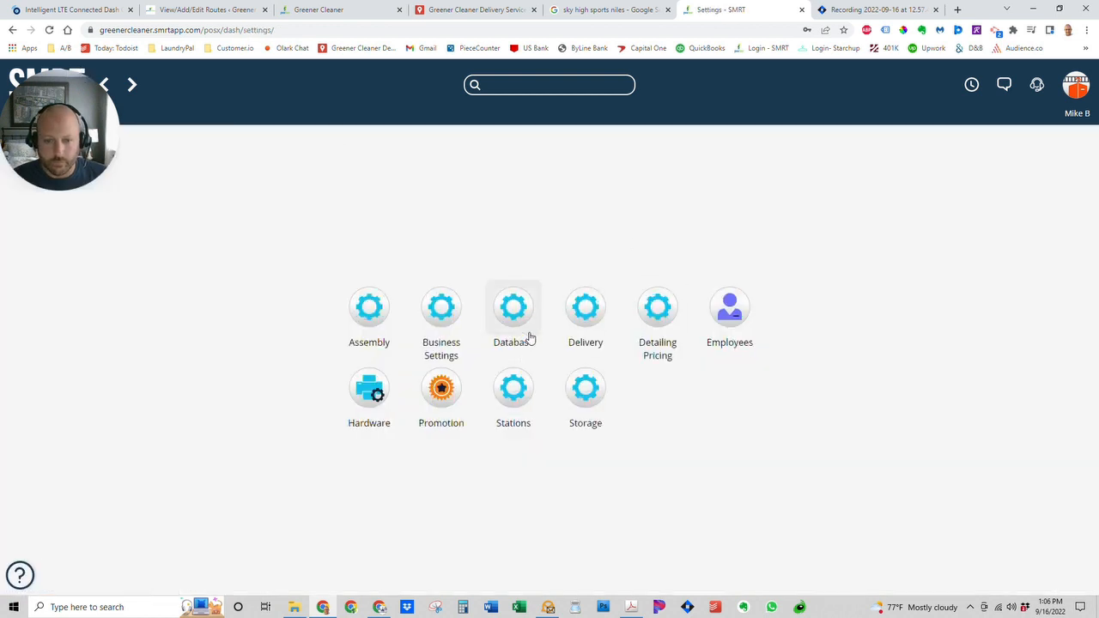
pyautogui.click(597, 335)
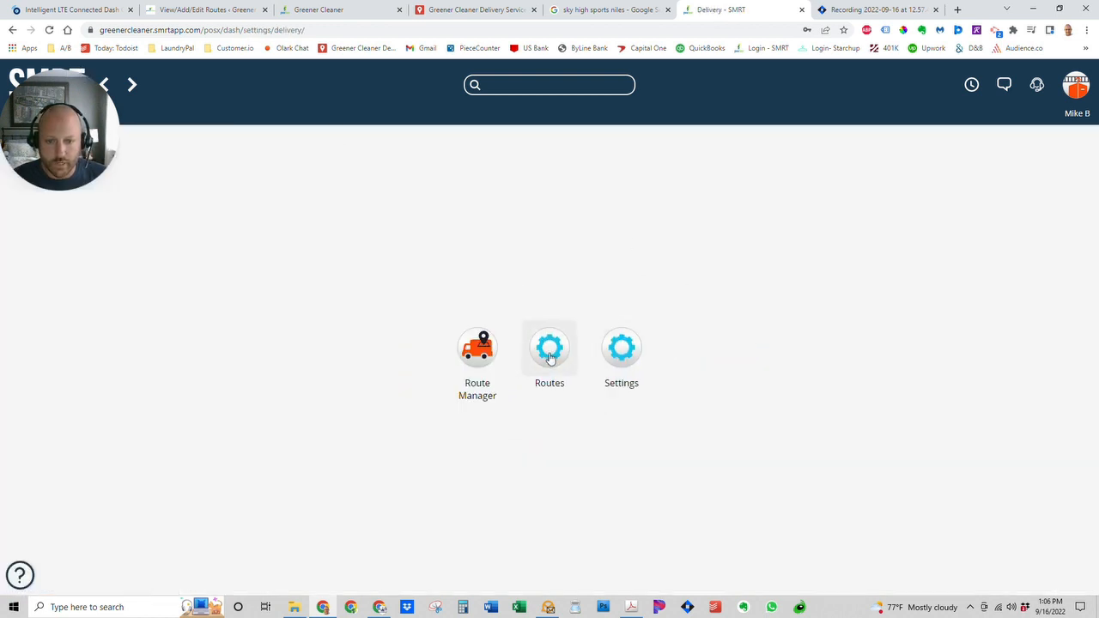
pyautogui.click(551, 352)
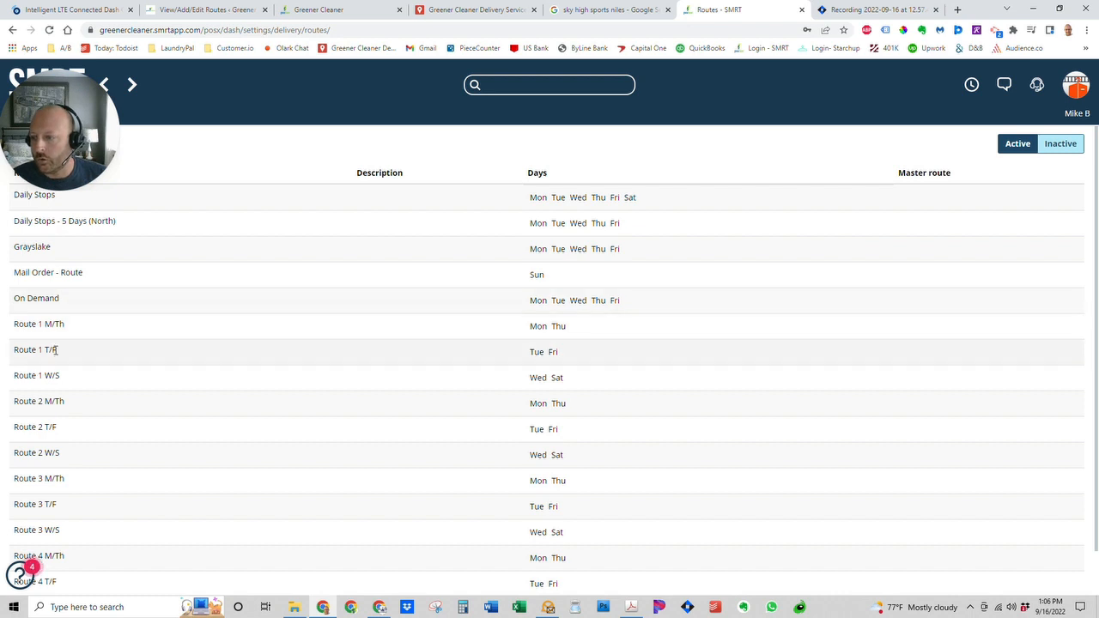
# Open Route 1 T/F, read its route ID 4, and return to the WordPress form.
pyautogui.click(54, 351)
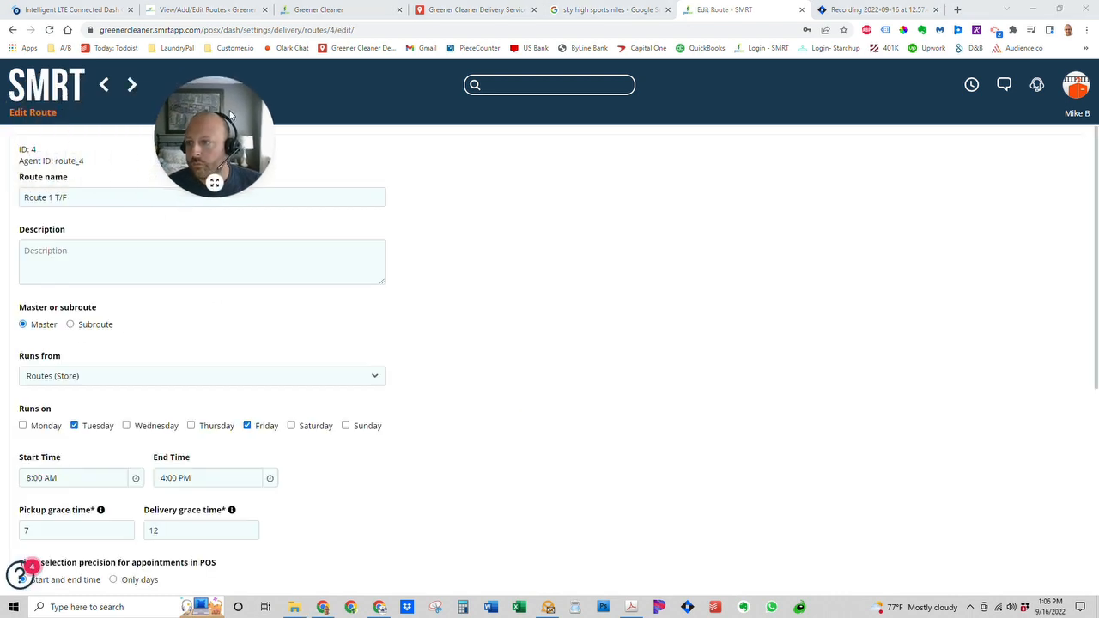
pyautogui.tripleClick(35, 150)
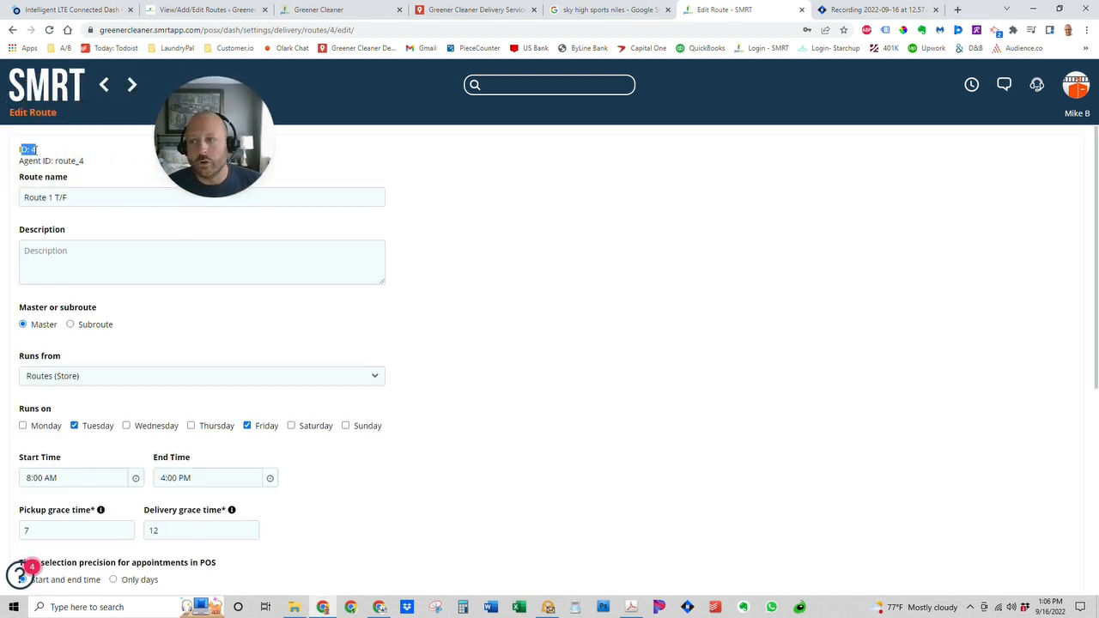
pyautogui.click(34, 150)
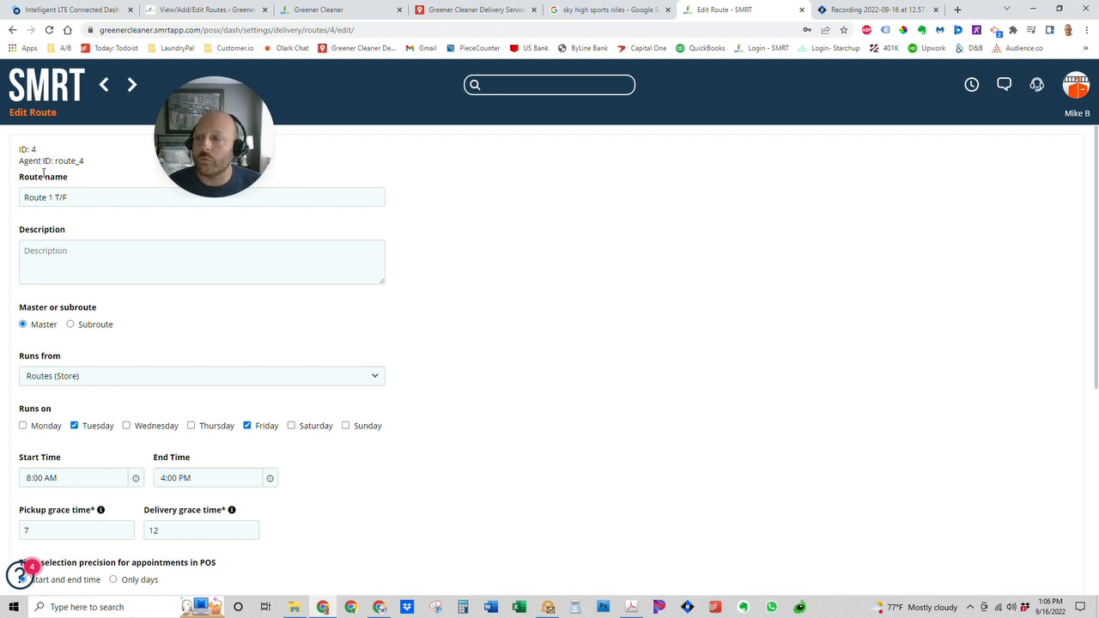
pyautogui.moveTo(29, 149); pyautogui.dragTo(52, 150)
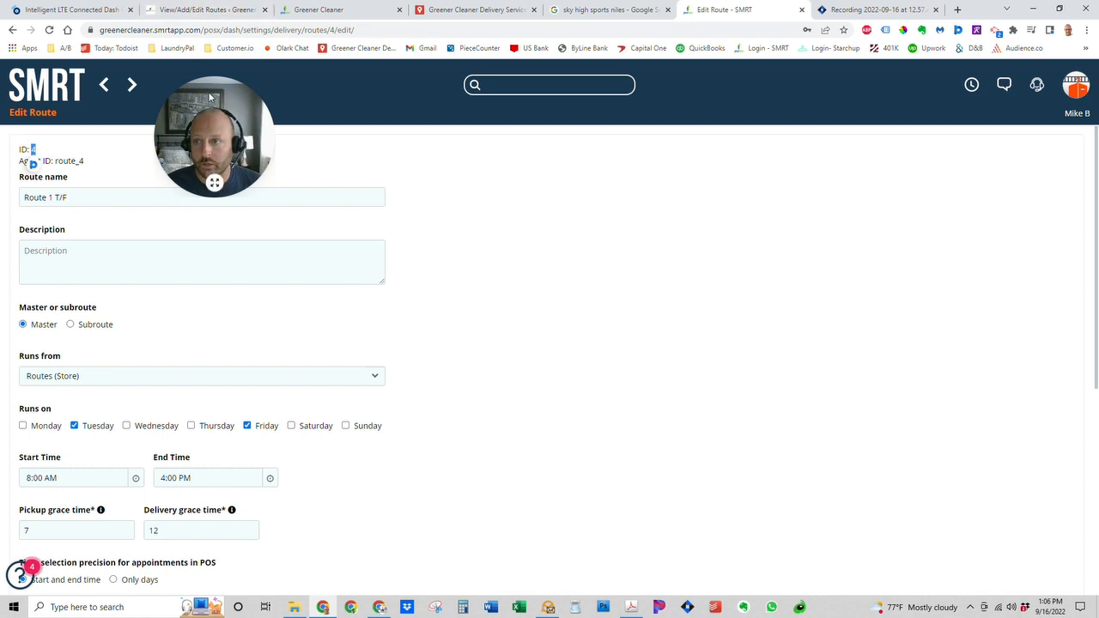
pyautogui.moveTo(210, 102); pyautogui.dragTo(82, 88)
pyautogui.click(193, 12)
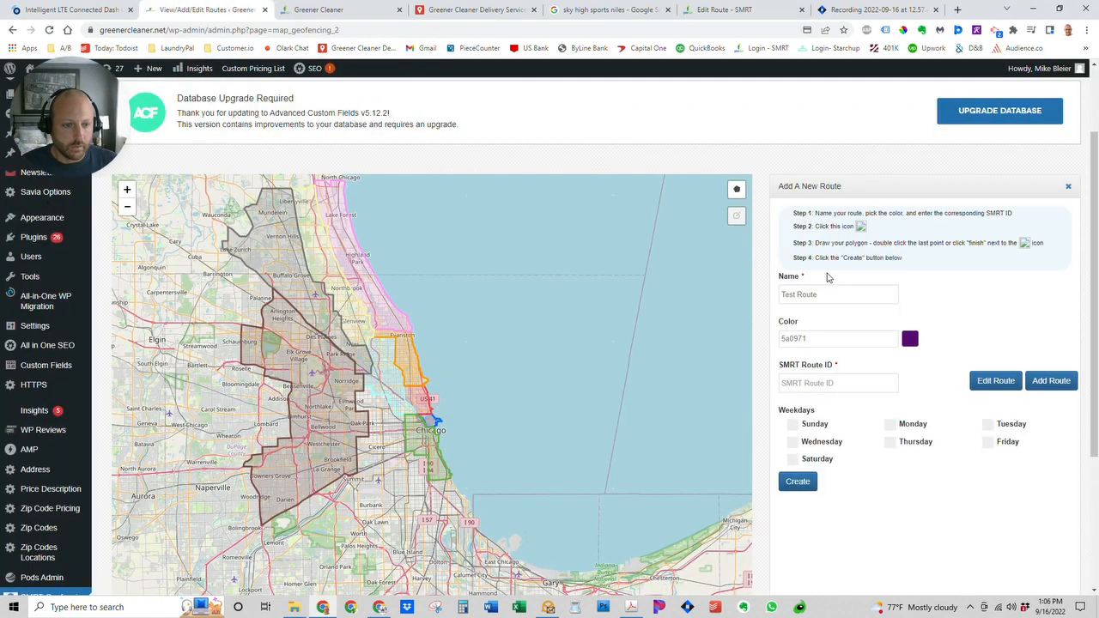
# Give Test Route SMRT ID 99 and weekdays Monday and Thursday, then try Create.
pyautogui.click(824, 386)
pyautogui.write('99')
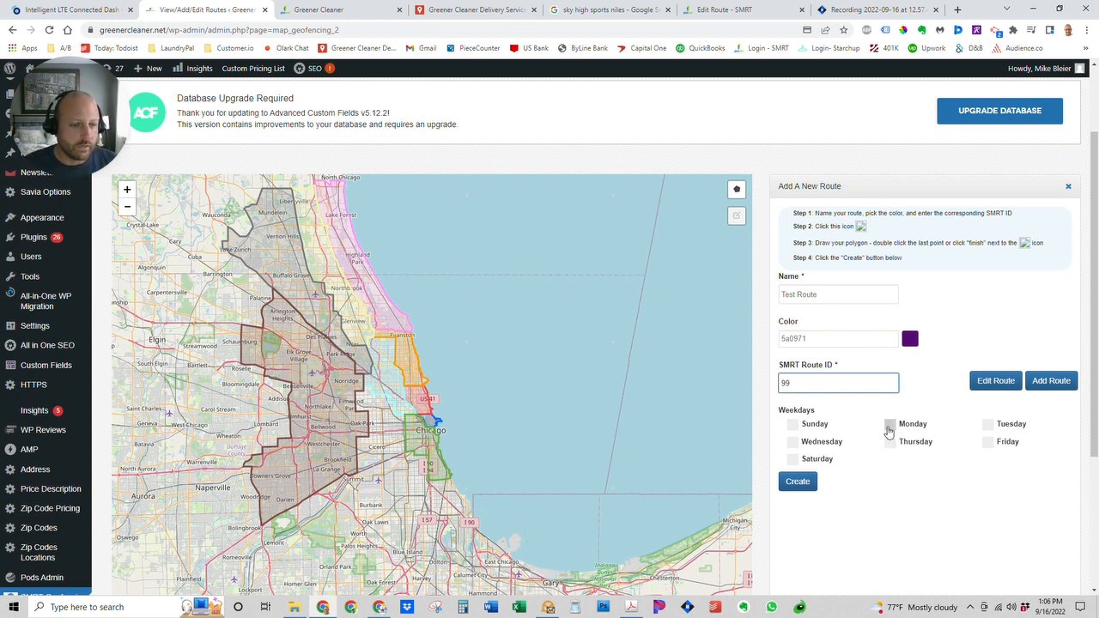
pyautogui.click(890, 427)
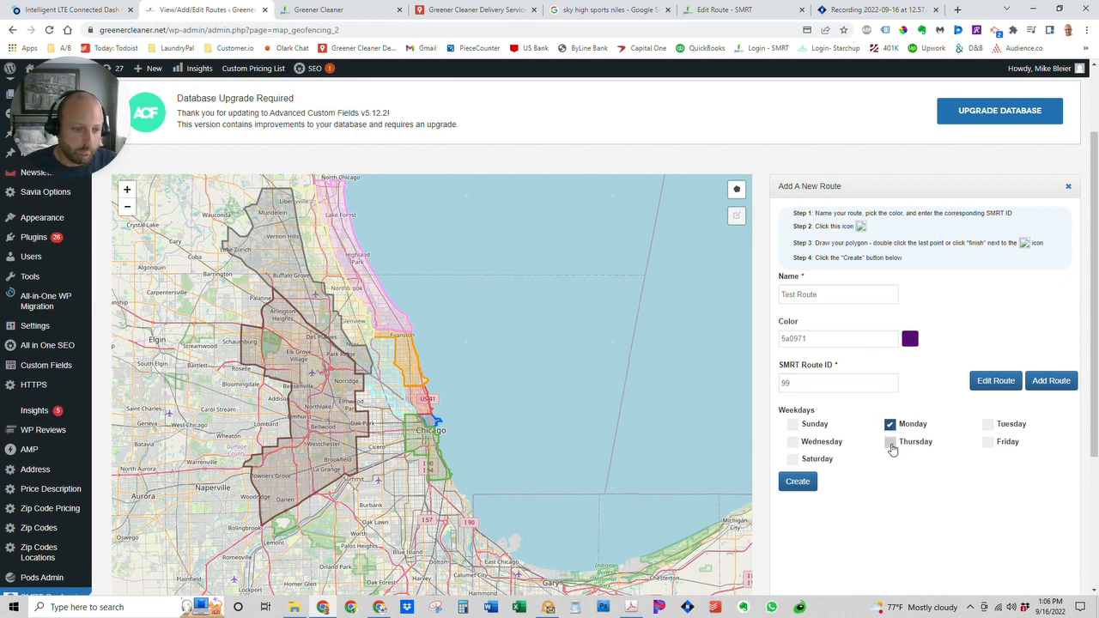
pyautogui.click(890, 443)
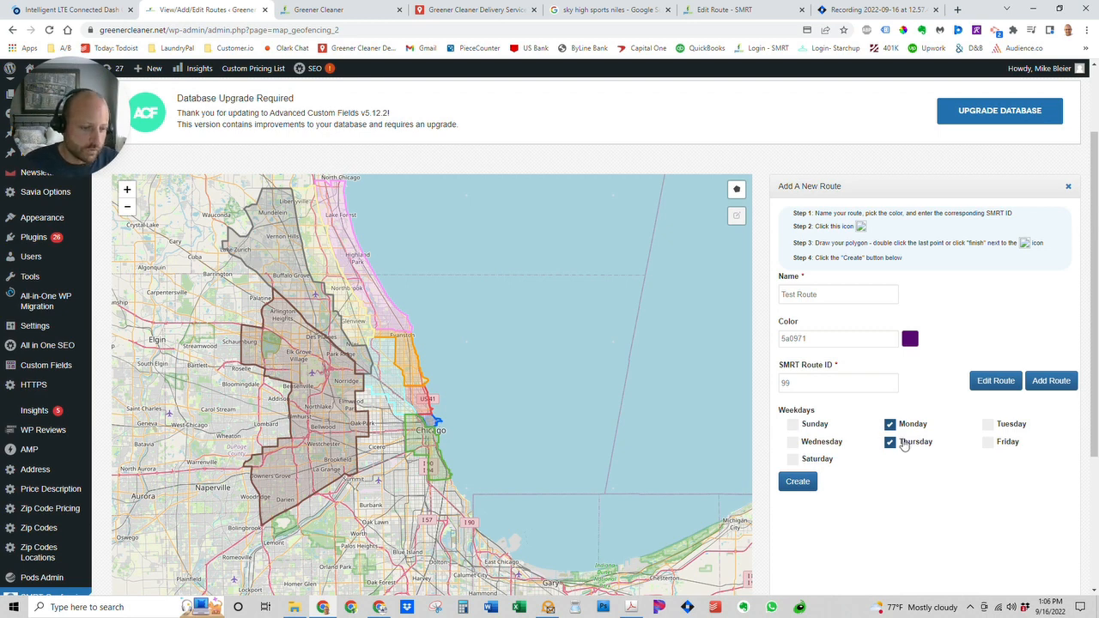
pyautogui.click(799, 483)
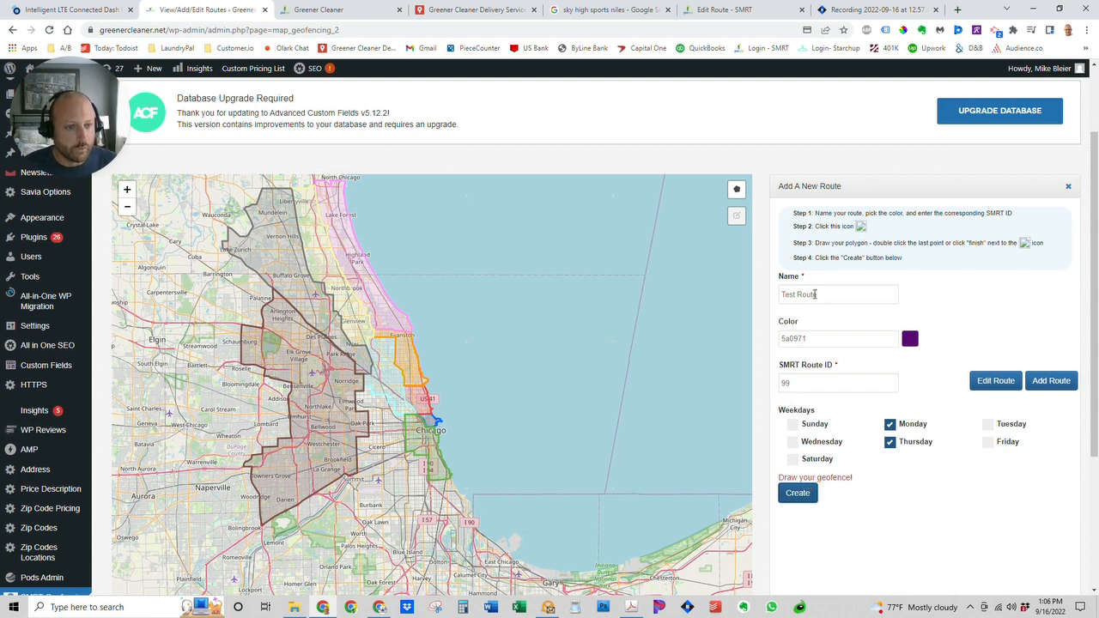
# Draw a five-corner geofence around Elgin, St. Charles and West Chicago, then create Test Route.
pyautogui.click(736, 193)
pyautogui.scroll(-1, 730, 163)
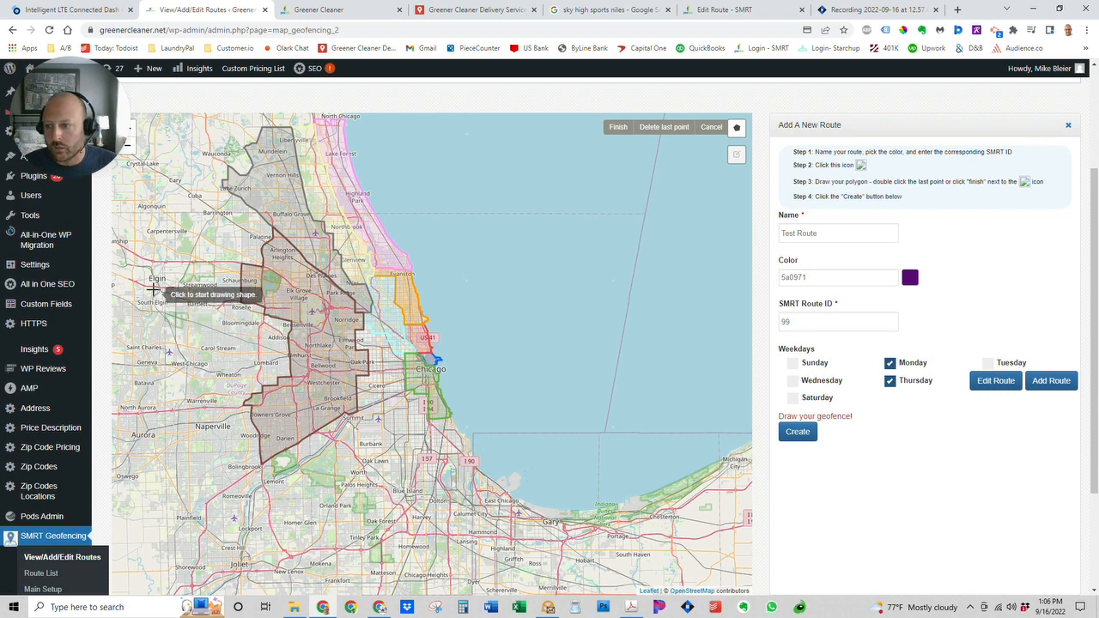
pyautogui.click(152, 271)
pyautogui.click(120, 342)
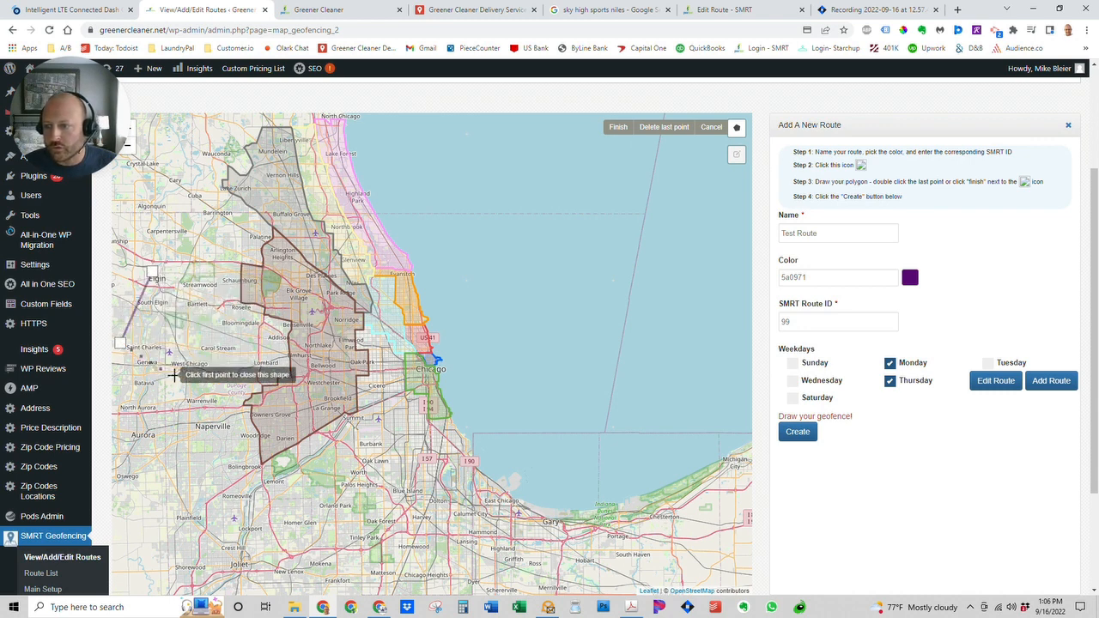
pyautogui.click(191, 378)
pyautogui.click(214, 329)
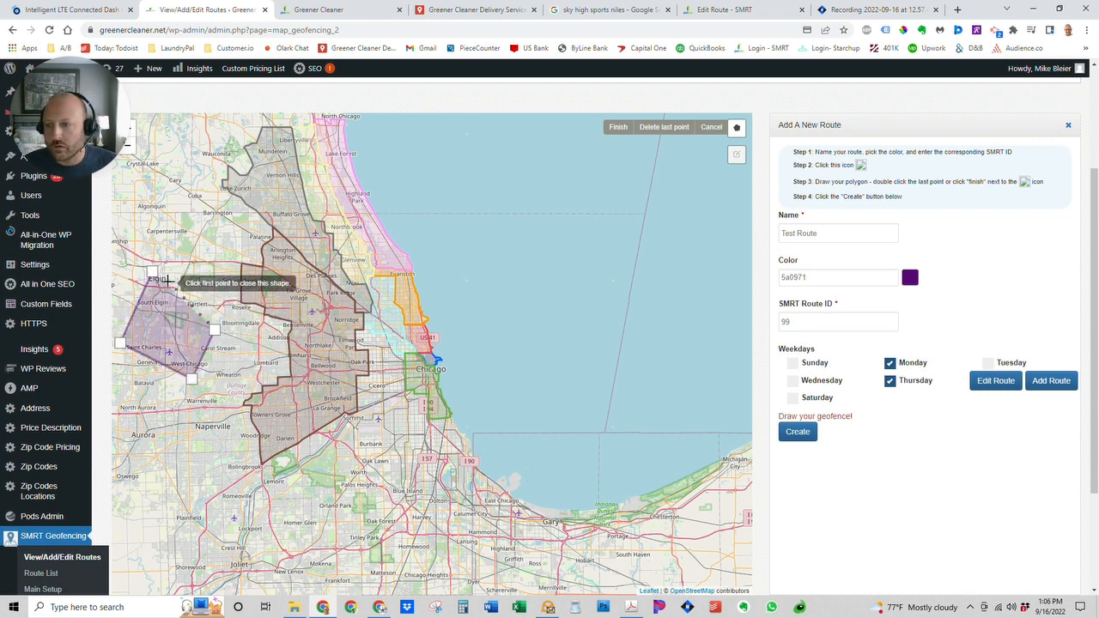
pyautogui.click(157, 277)
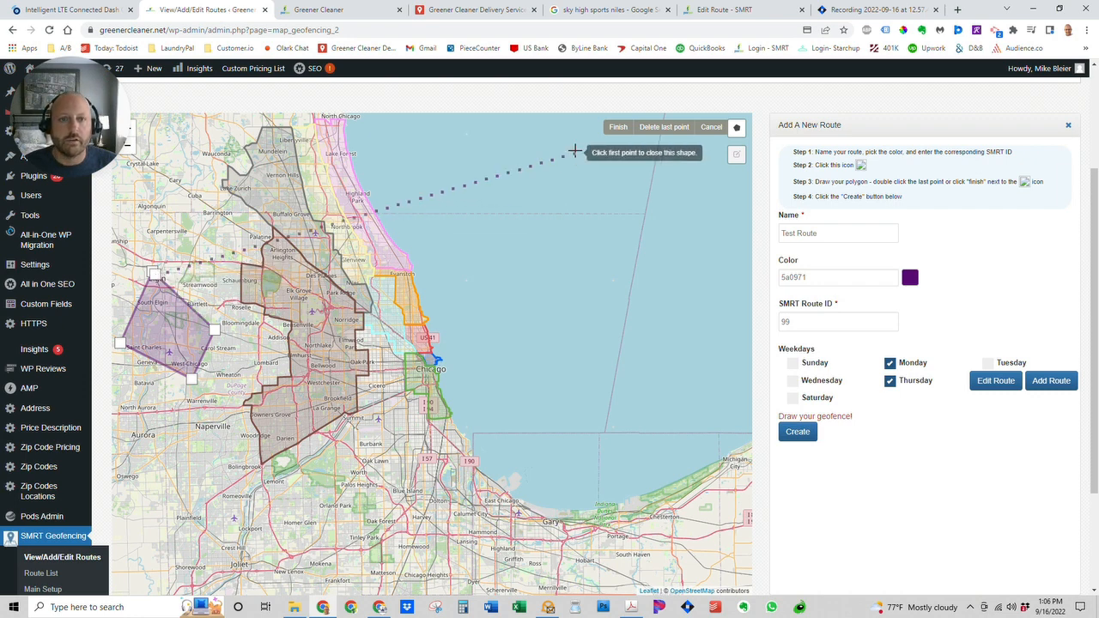
pyautogui.click(618, 128)
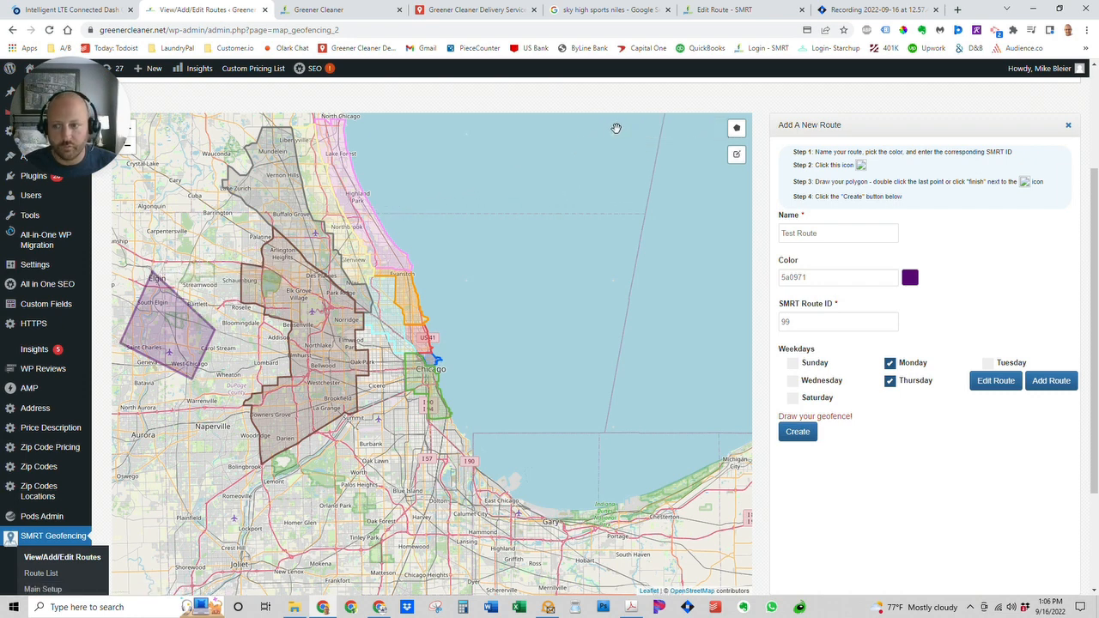
pyautogui.click(797, 433)
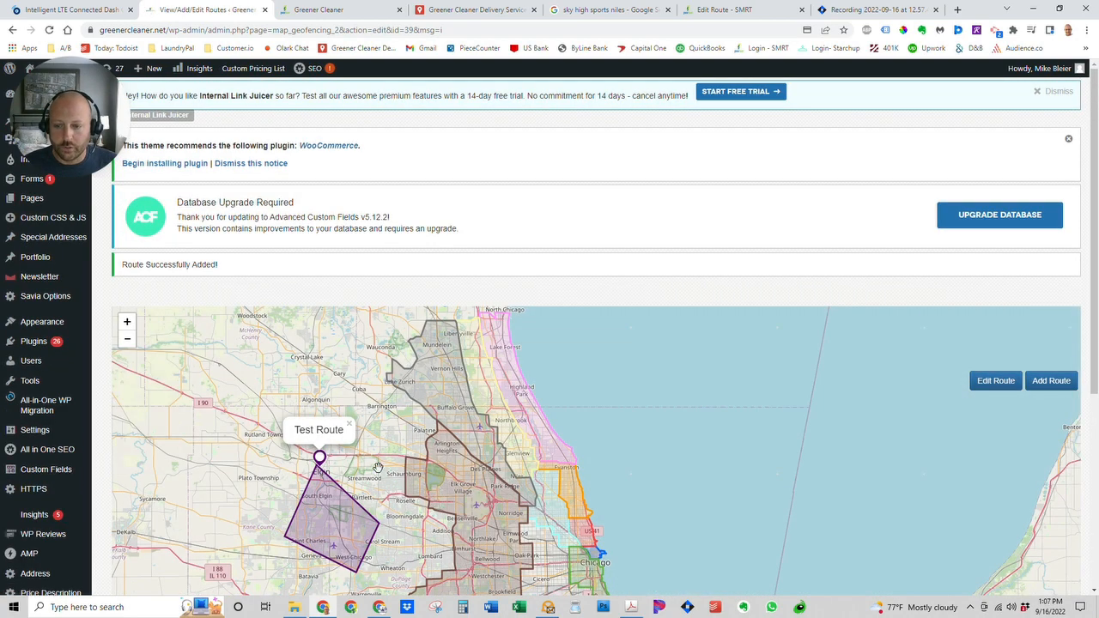
pyautogui.moveTo(392, 497); pyautogui.dragTo(396, 409)
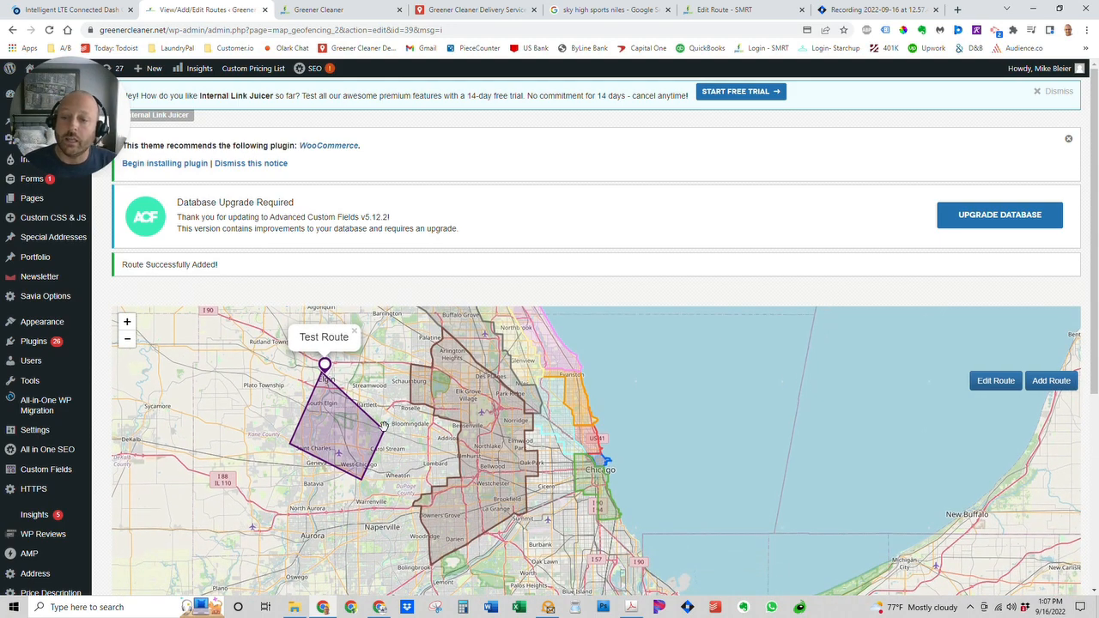
pyautogui.scroll(1, 358, 432)
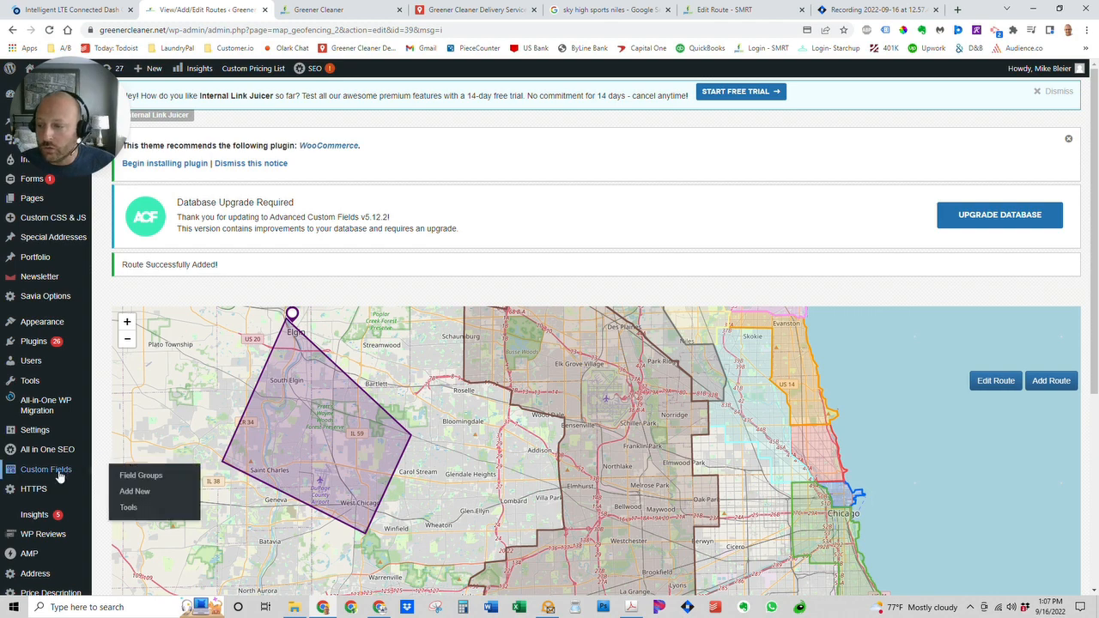
pyautogui.scroll(-2, 62, 470)
pyautogui.scroll(-1, 62, 471)
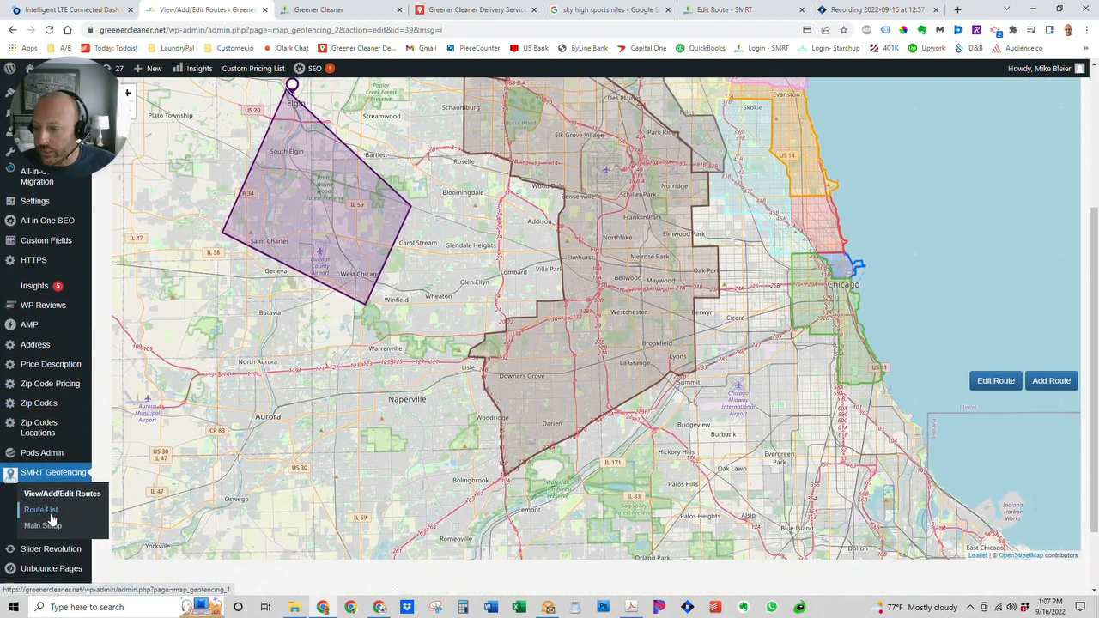
# Open the Route List and select Test Route's SMRT route ID 99.
pyautogui.click(49, 515)
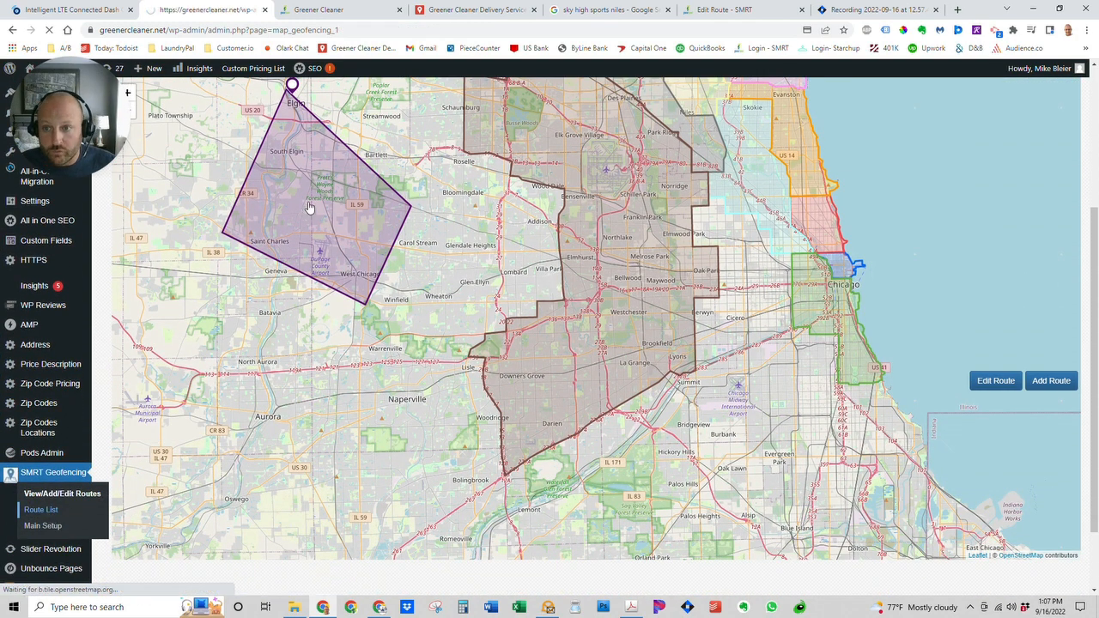
pyautogui.scroll(-2, 405, 463)
pyautogui.scroll(-1, 405, 463)
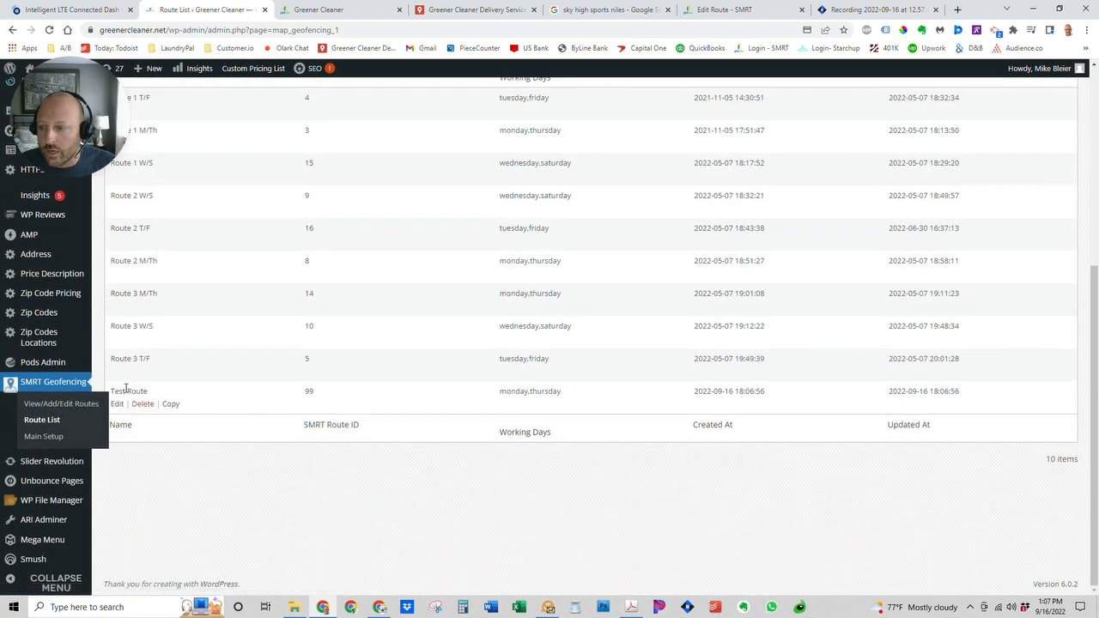
pyautogui.doubleClick(310, 391)
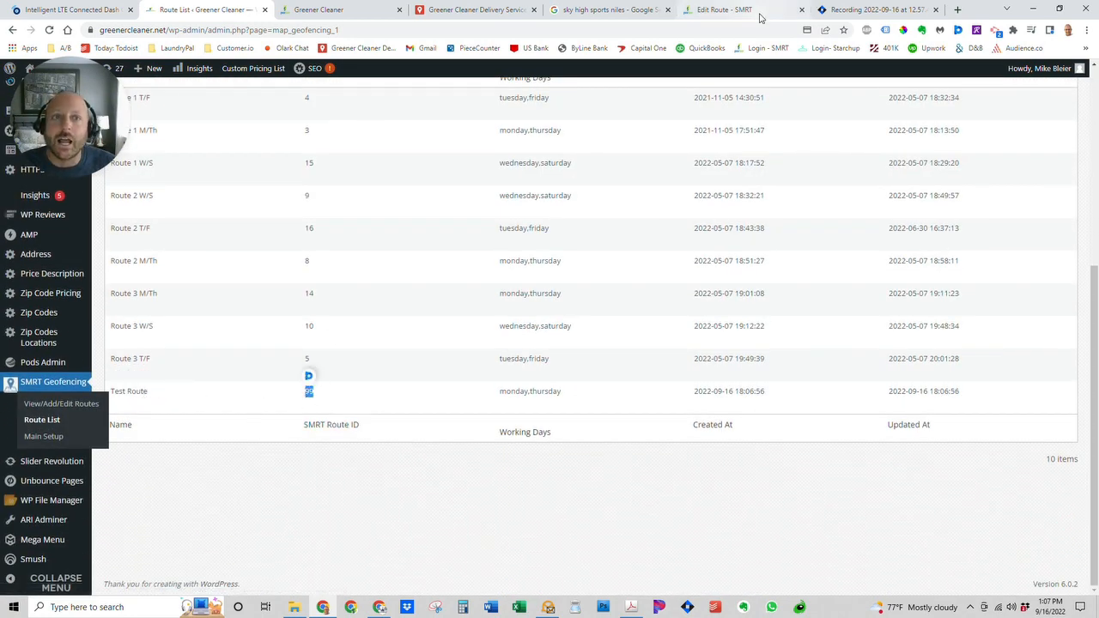
# Glance at the SMRT Edit Route page, then come back to the WordPress Route List.
pyautogui.click(739, 9)
pyautogui.moveTo(96, 90); pyautogui.dragTo(234, 96)
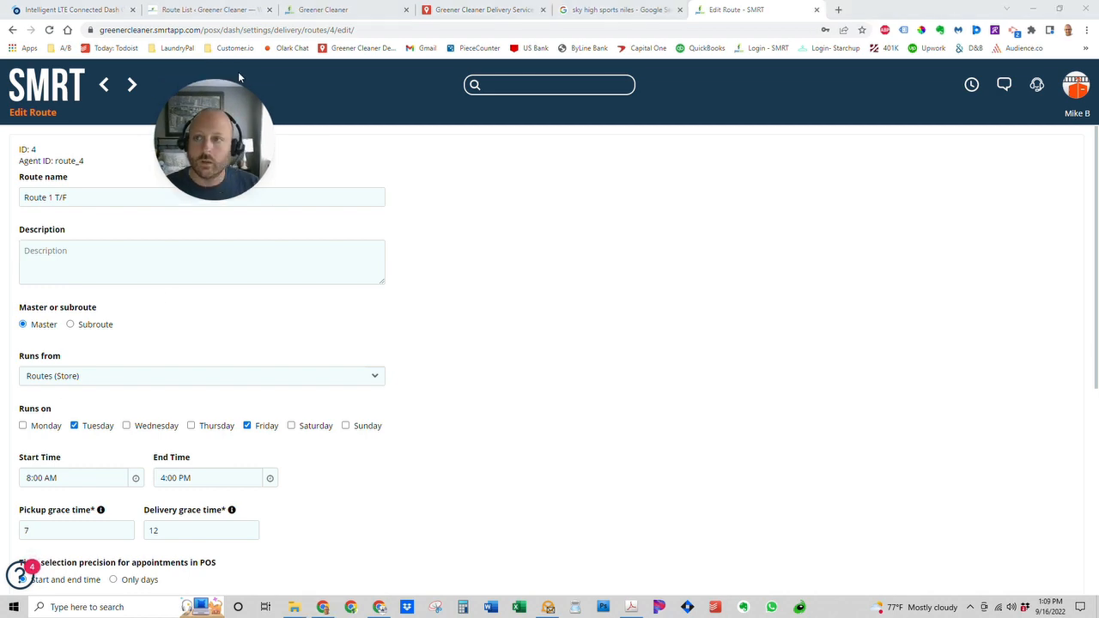
pyautogui.click(210, 10)
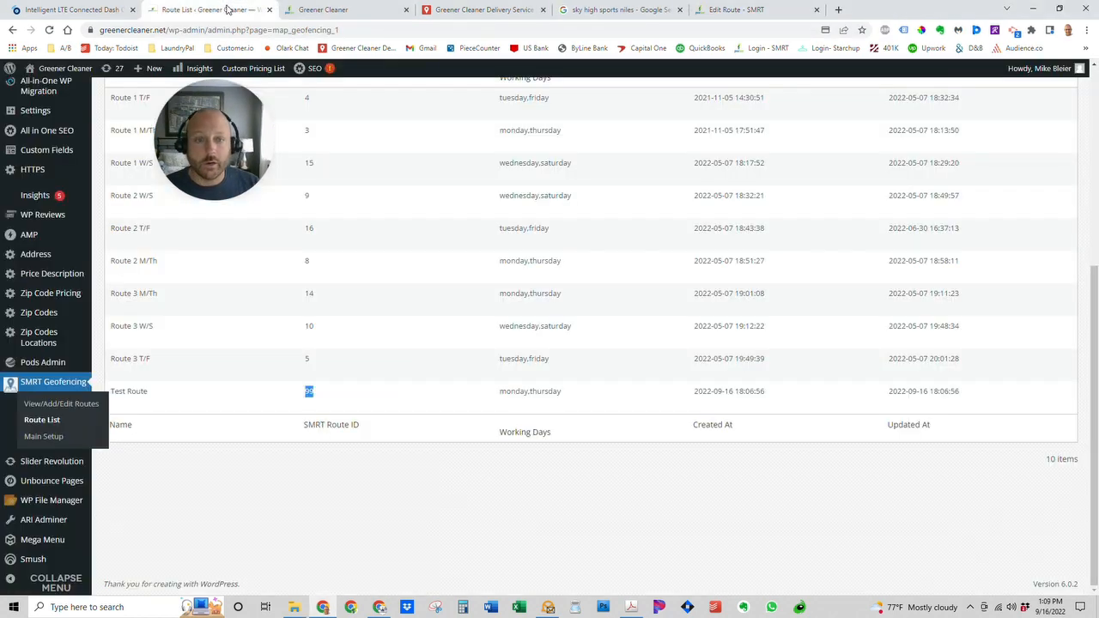
pyautogui.scroll(5, 190, 345)
pyautogui.scroll(-2, 191, 345)
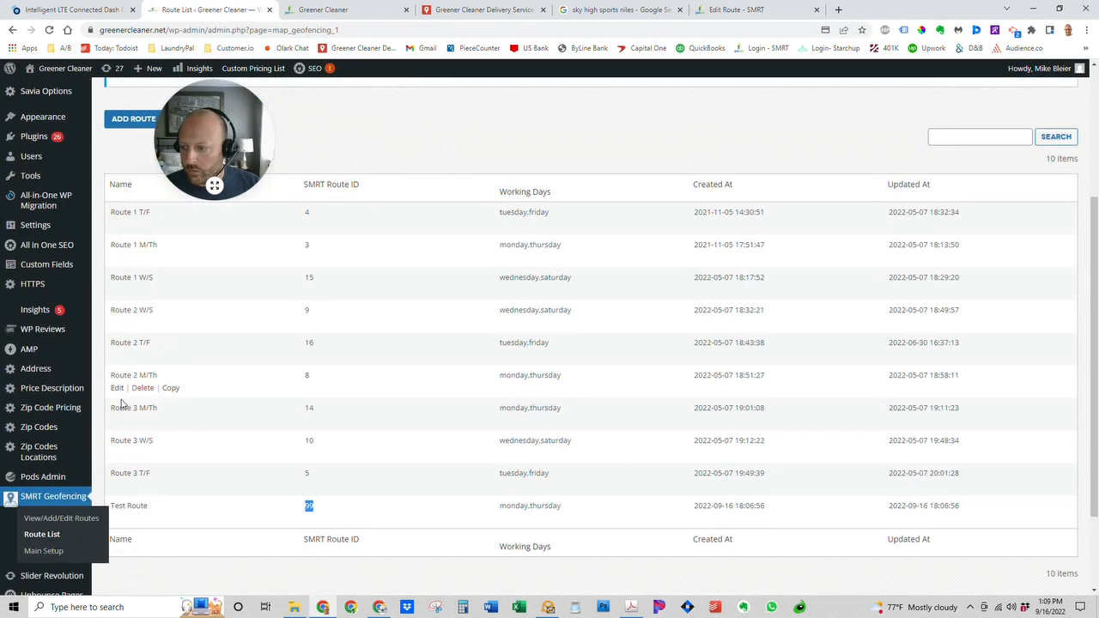
# On the routes map, enter Edit Route mode, select Test Route and enable shape editing.
pyautogui.click(75, 512)
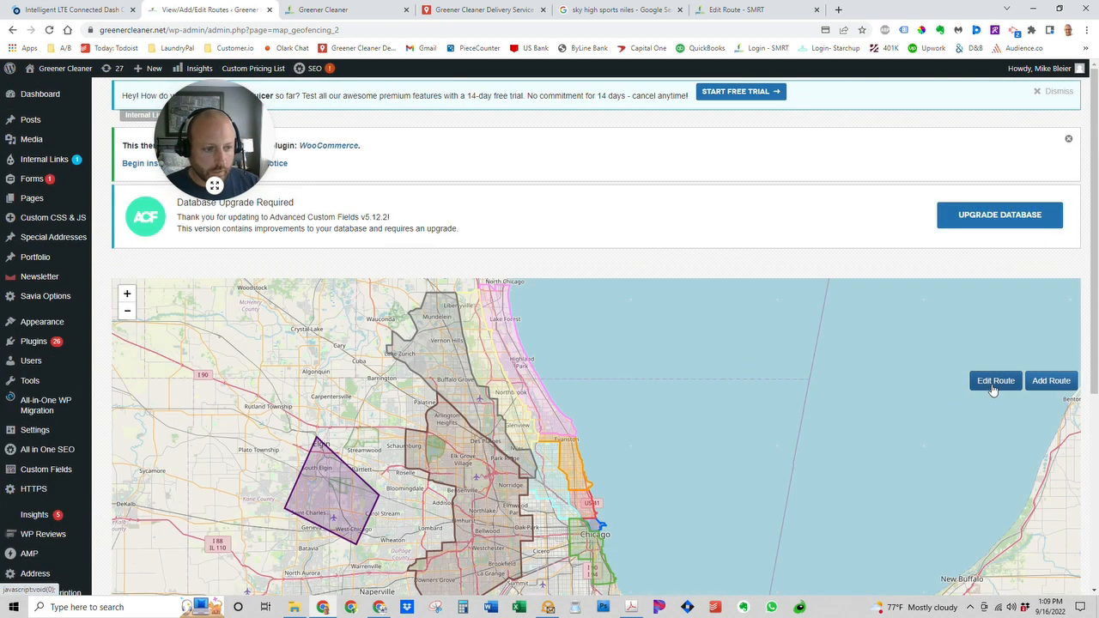
pyautogui.click(995, 380)
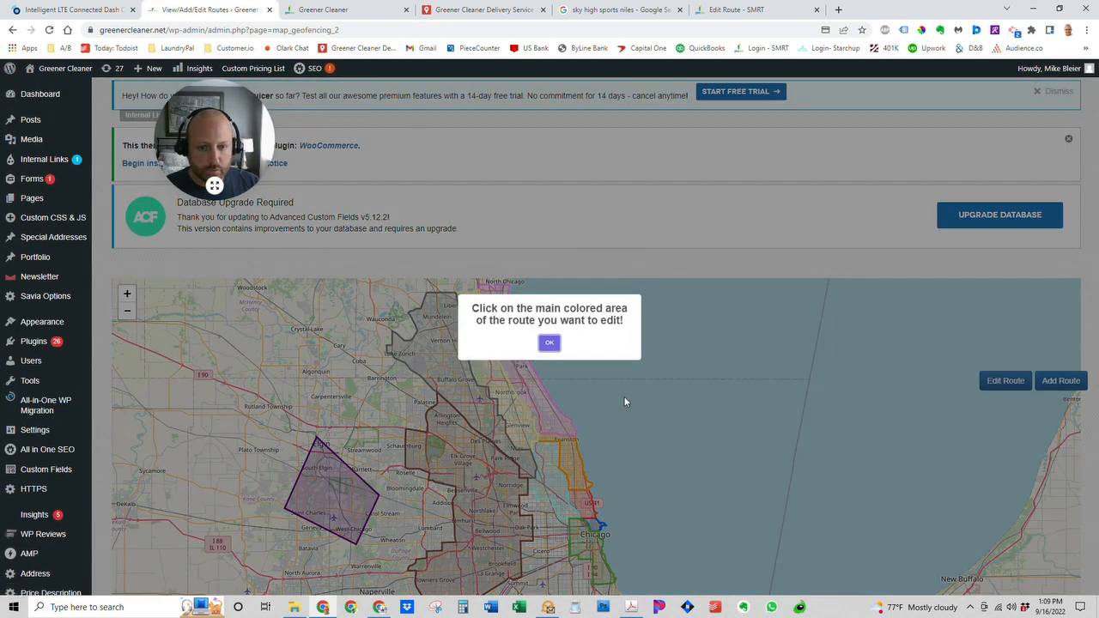
pyautogui.click(546, 344)
pyautogui.click(577, 394)
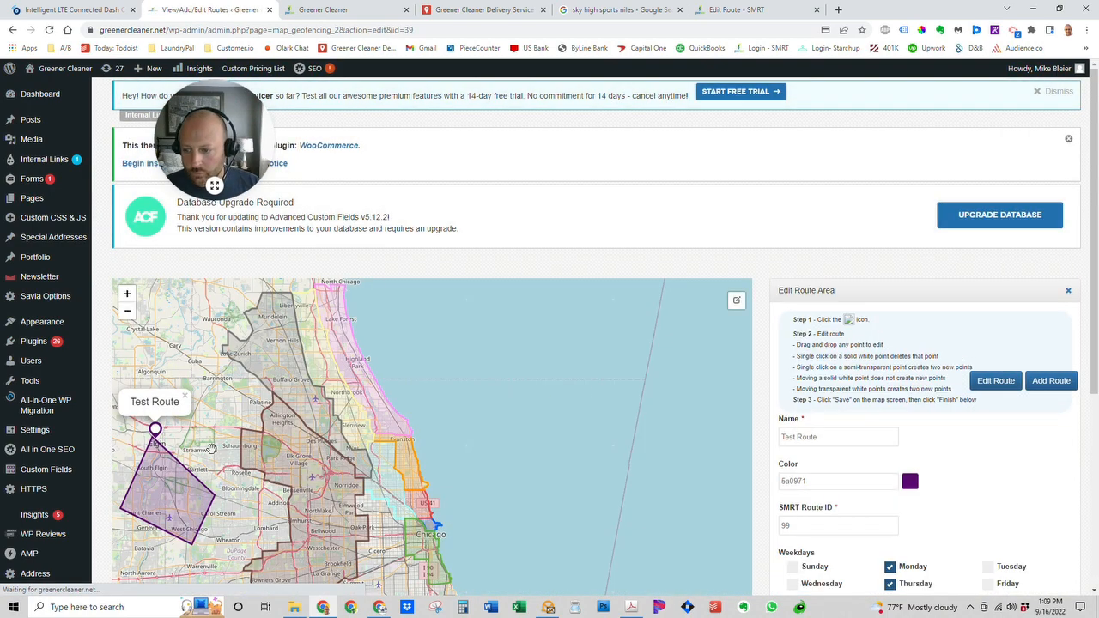
pyautogui.moveTo(211, 449); pyautogui.dragTo(300, 381)
pyautogui.click(295, 417)
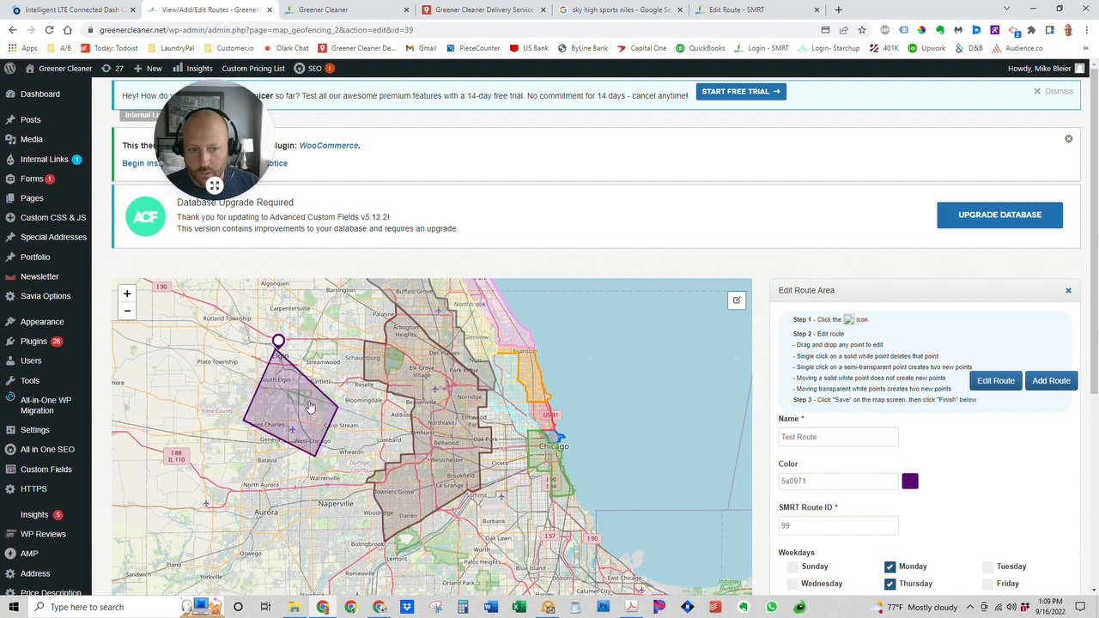
pyautogui.click(735, 301)
# Drag the geofence's eastern and southern corners outward toward North Aurora and save the route.
pyautogui.scroll(-2, 730, 317)
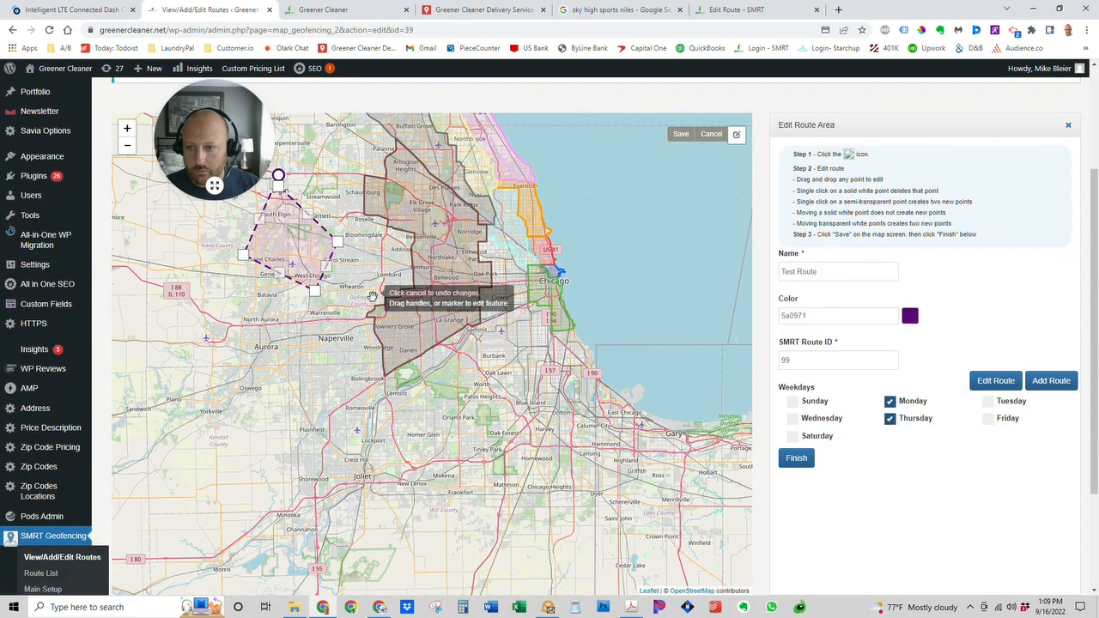
pyautogui.moveTo(309, 219); pyautogui.dragTo(328, 171)
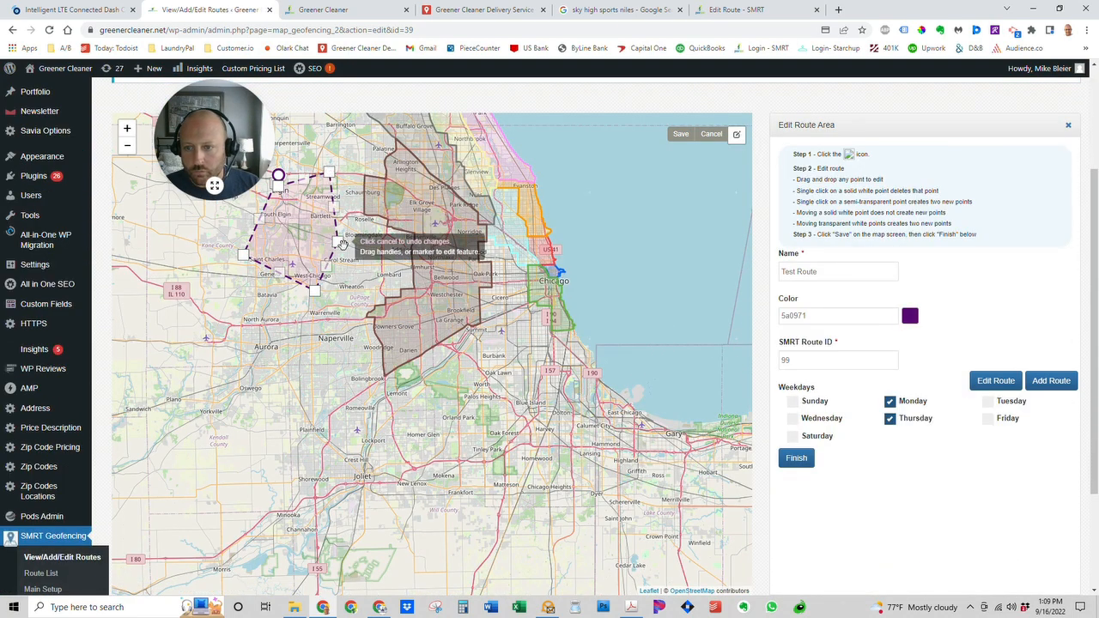
pyautogui.moveTo(336, 243); pyautogui.dragTo(358, 254)
pyautogui.moveTo(337, 273); pyautogui.dragTo(358, 300)
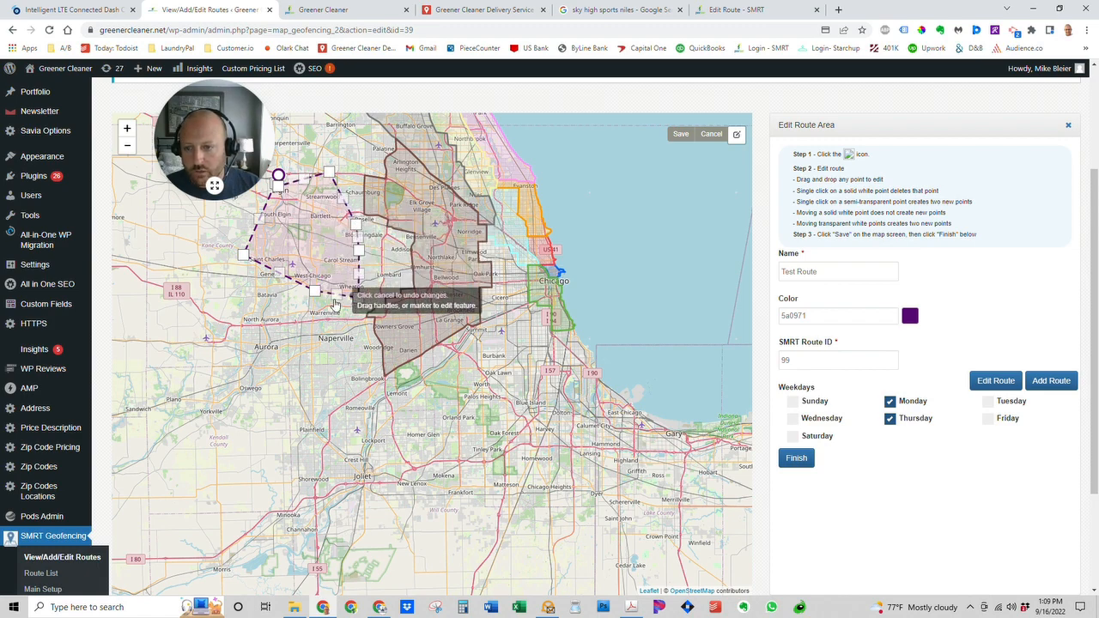
pyautogui.moveTo(279, 279); pyautogui.dragTo(254, 312)
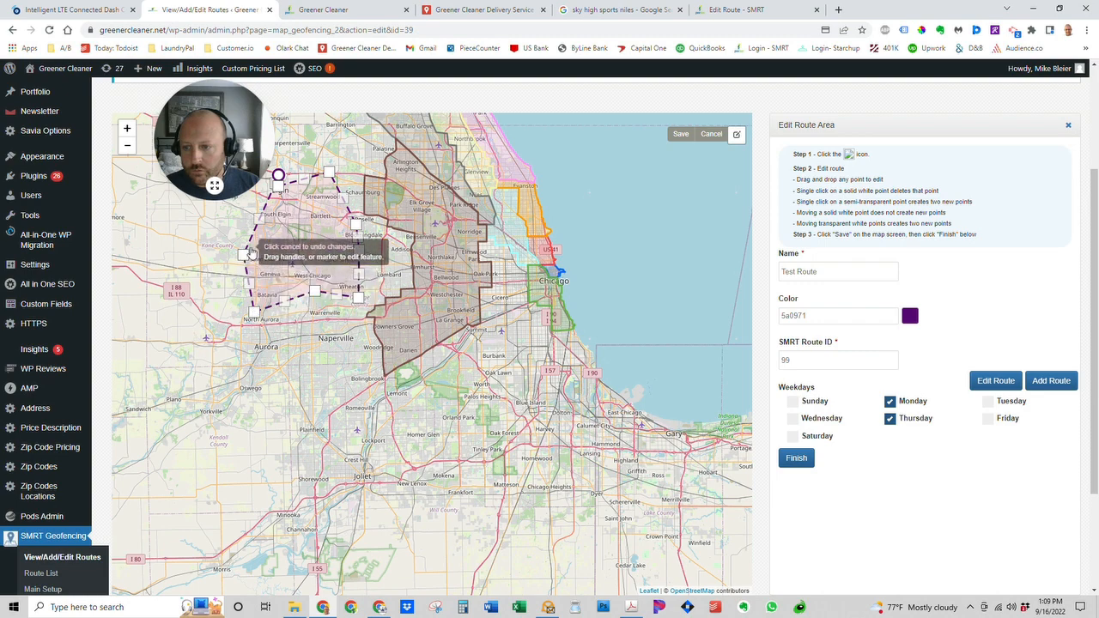
pyautogui.click(679, 134)
pyautogui.click(809, 464)
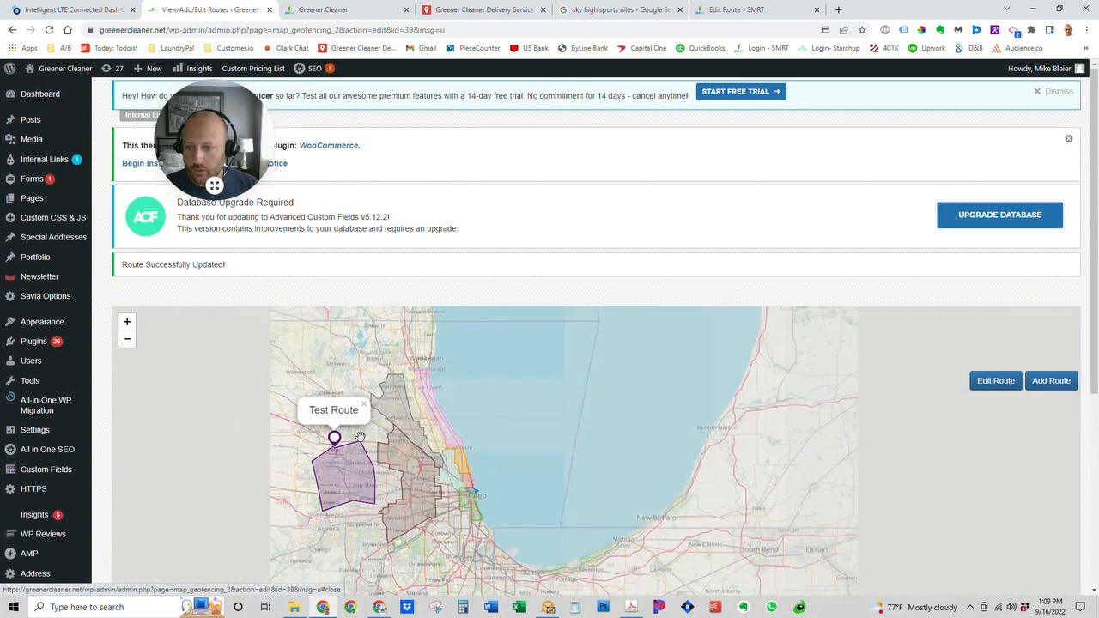
pyautogui.scroll(1, 352, 502)
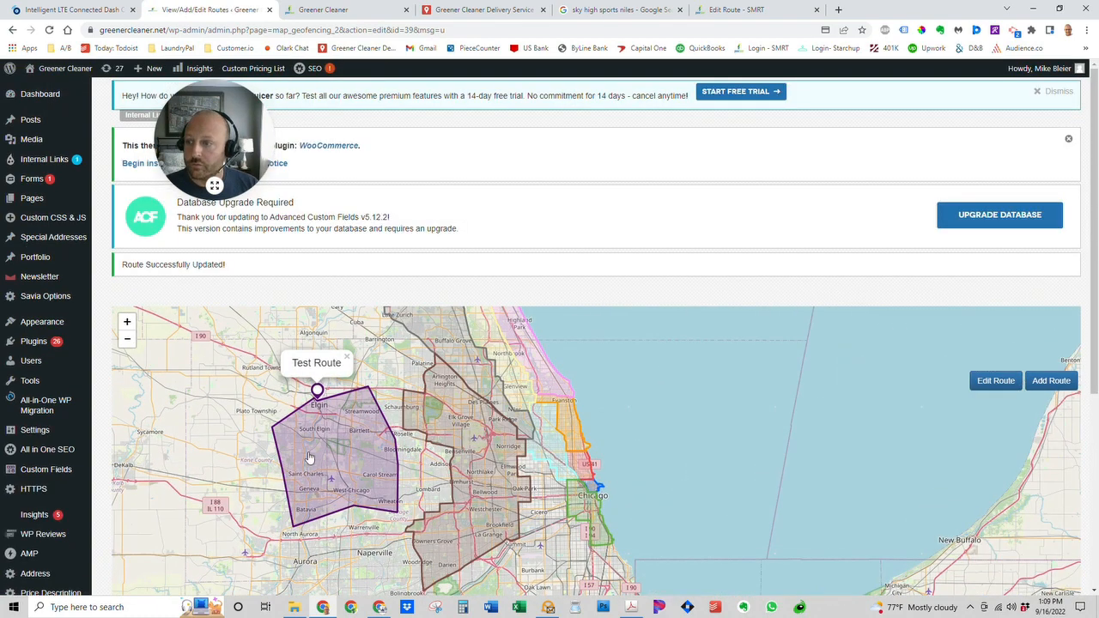